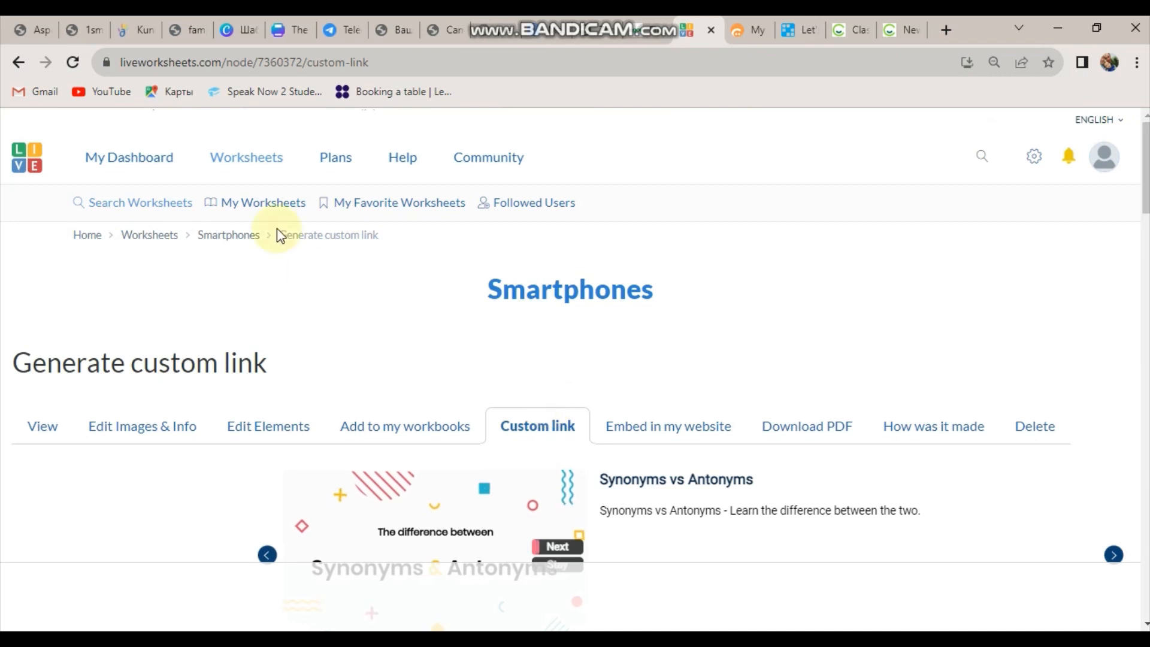
Go back to the home page with the LIVE logo and scroll through it to the top.
left_click(23, 156)
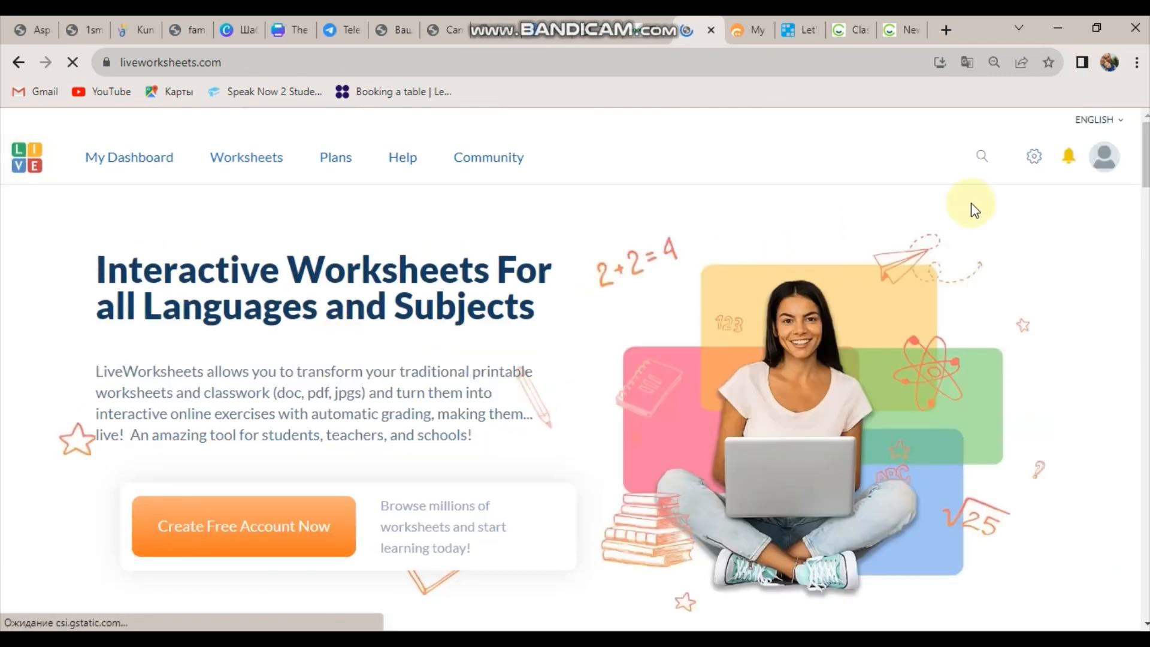
scroll(575, 359, "down", 20)
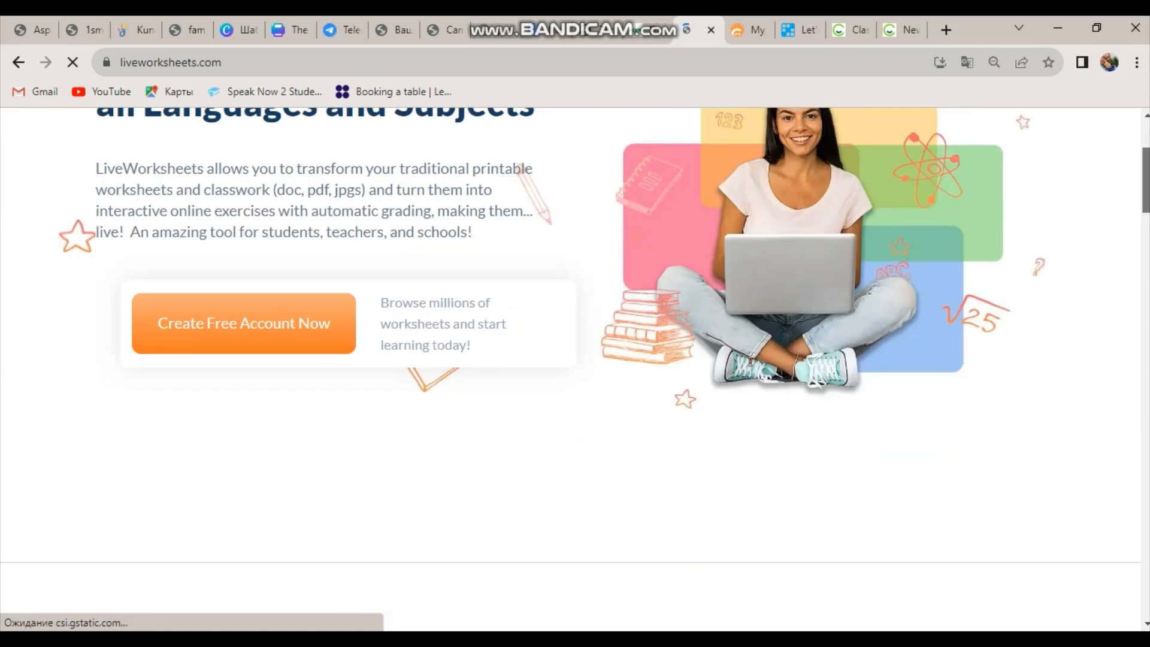
scroll(575, 359, "down", 15)
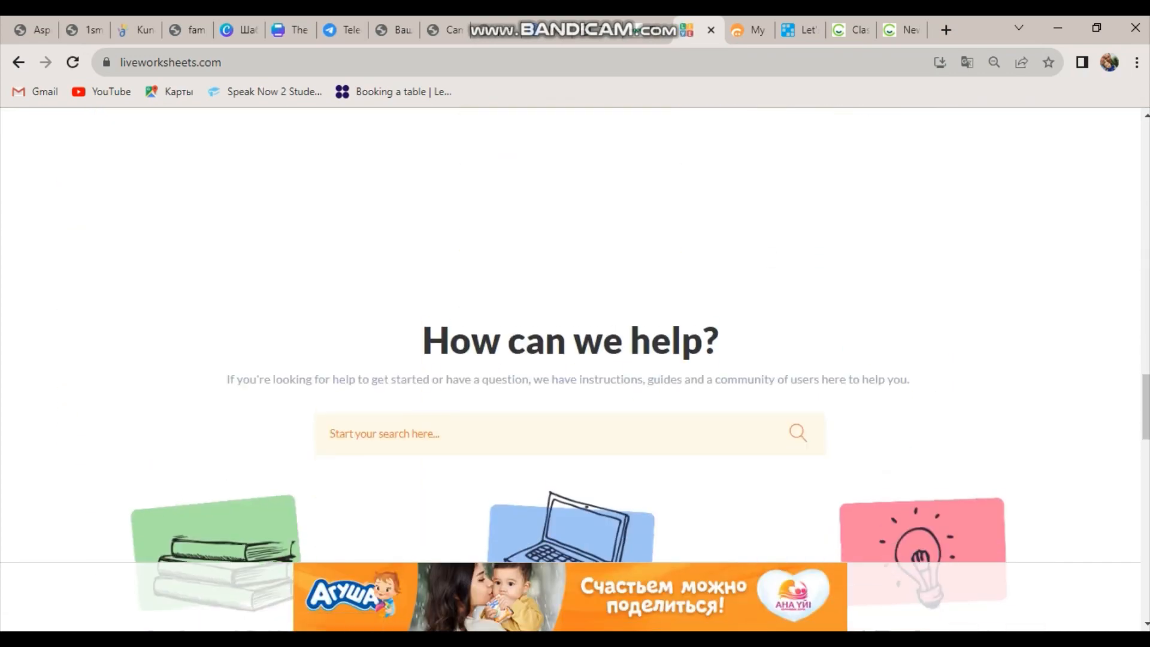
scroll(575, 359, "down", 20)
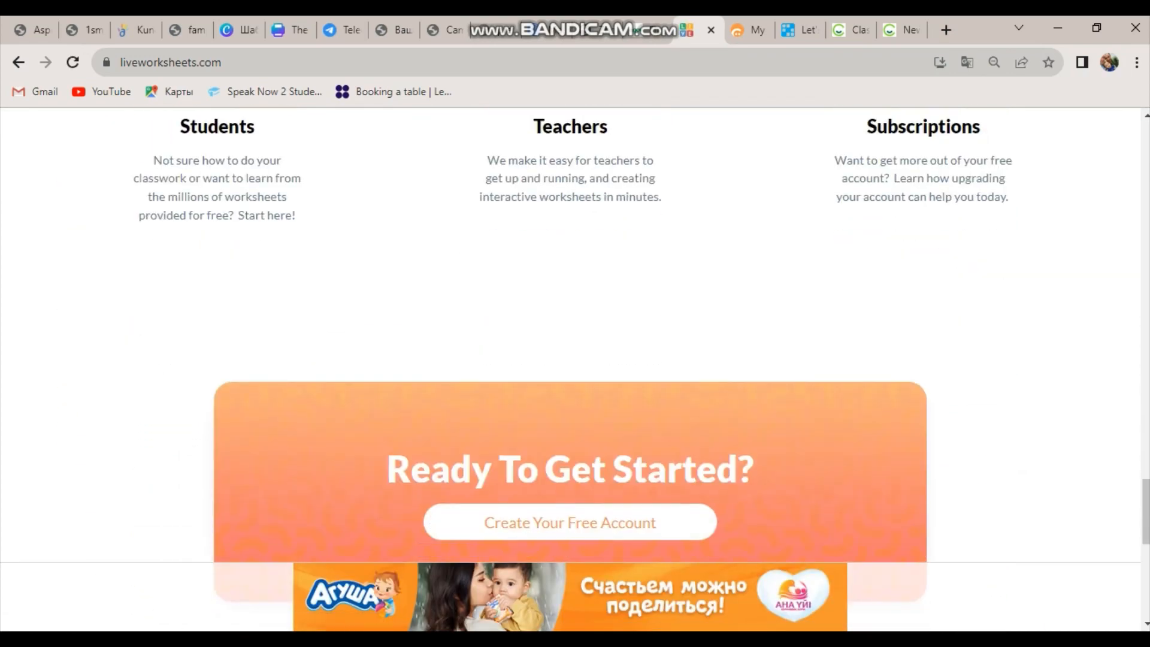
scroll(574, 360, "up", 6)
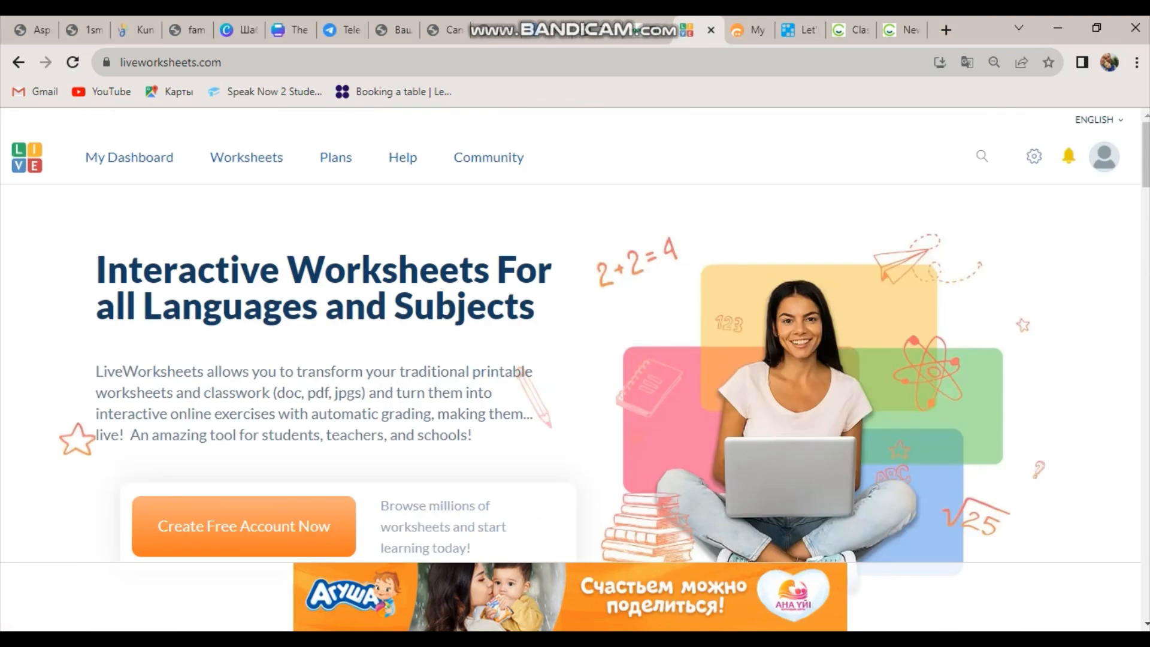
Browse the results on the Worksheets catalogue page, then go to My Dashboard.
left_click(241, 163)
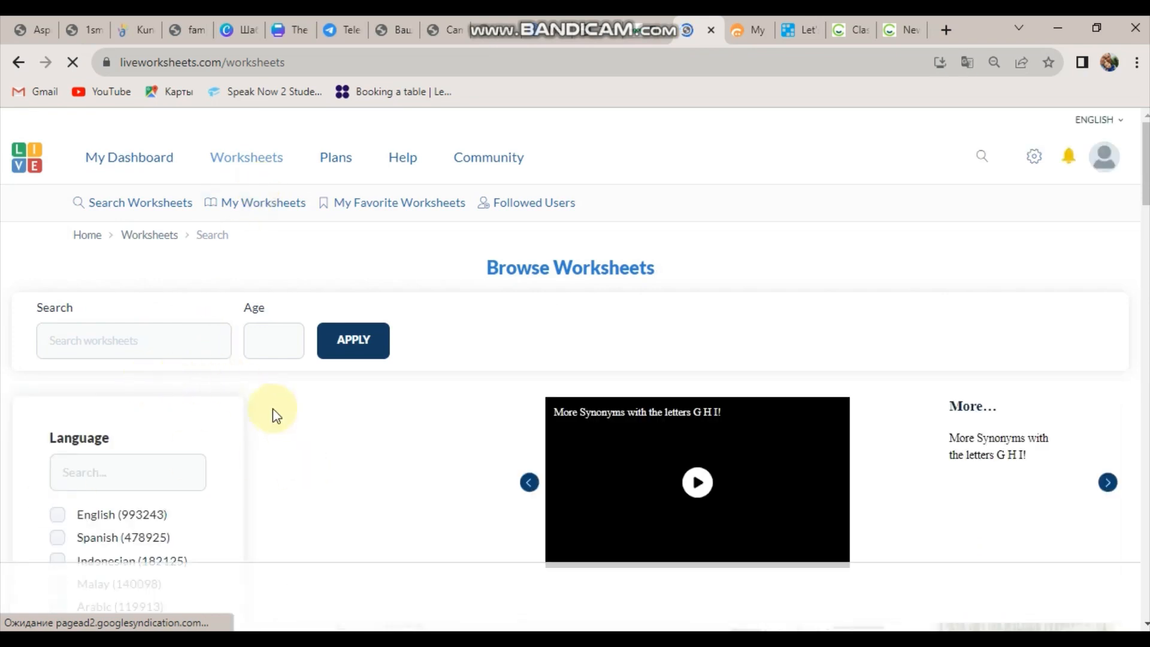
left_click(92, 350)
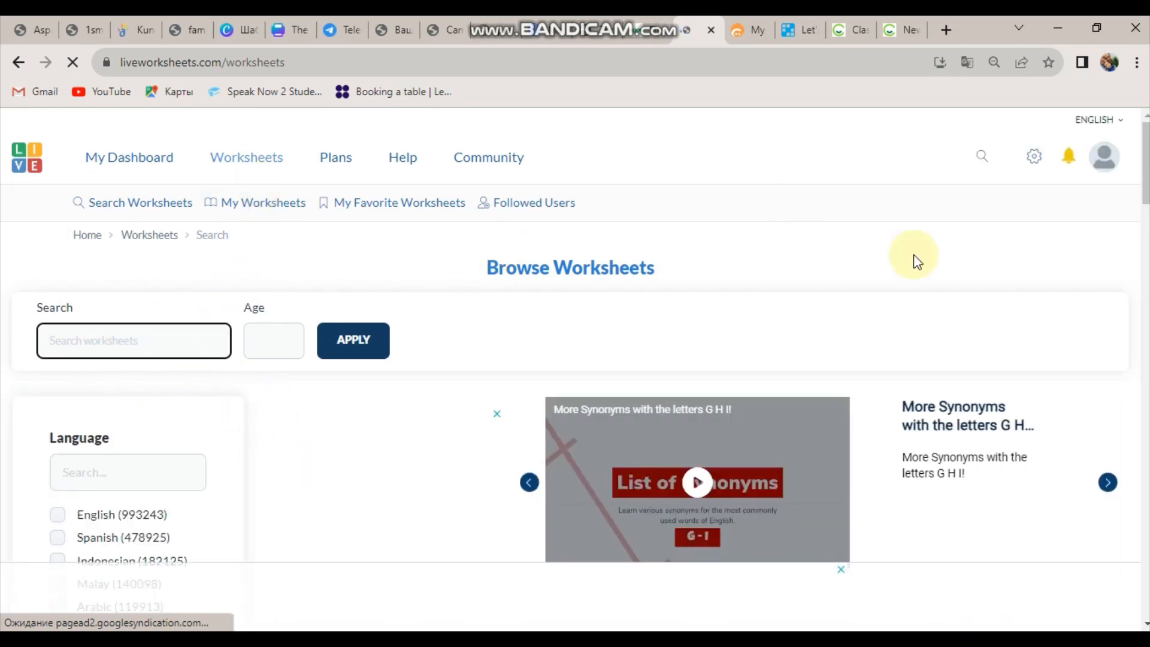
scroll(575, 336, "down", 8)
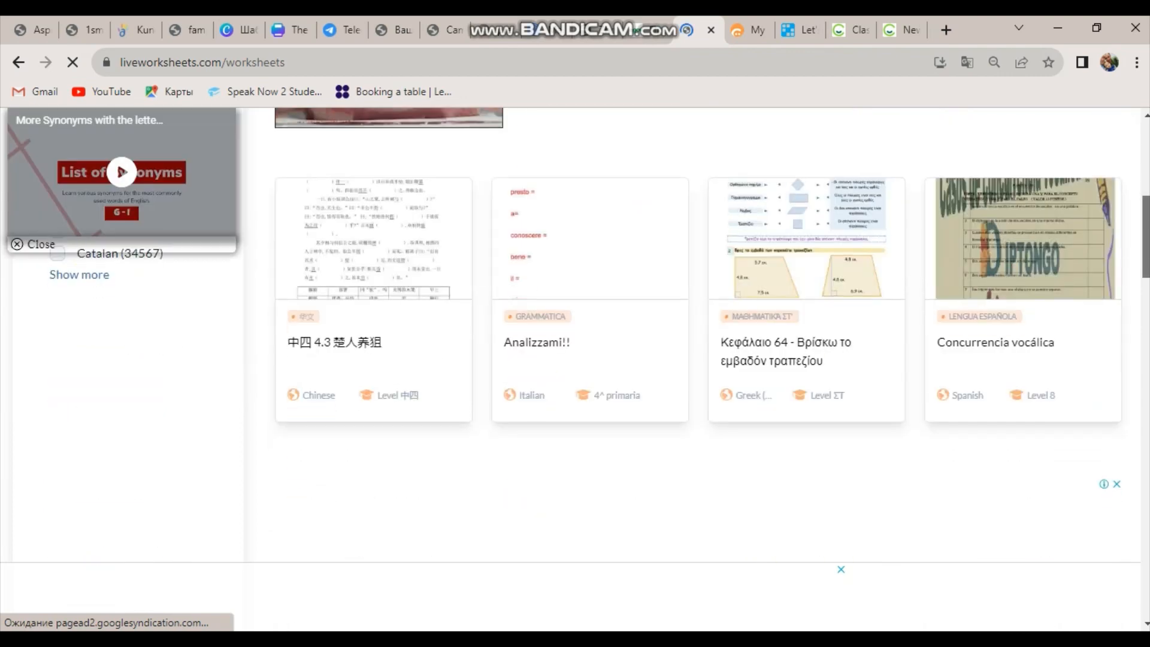
scroll(575, 335, "down", 3)
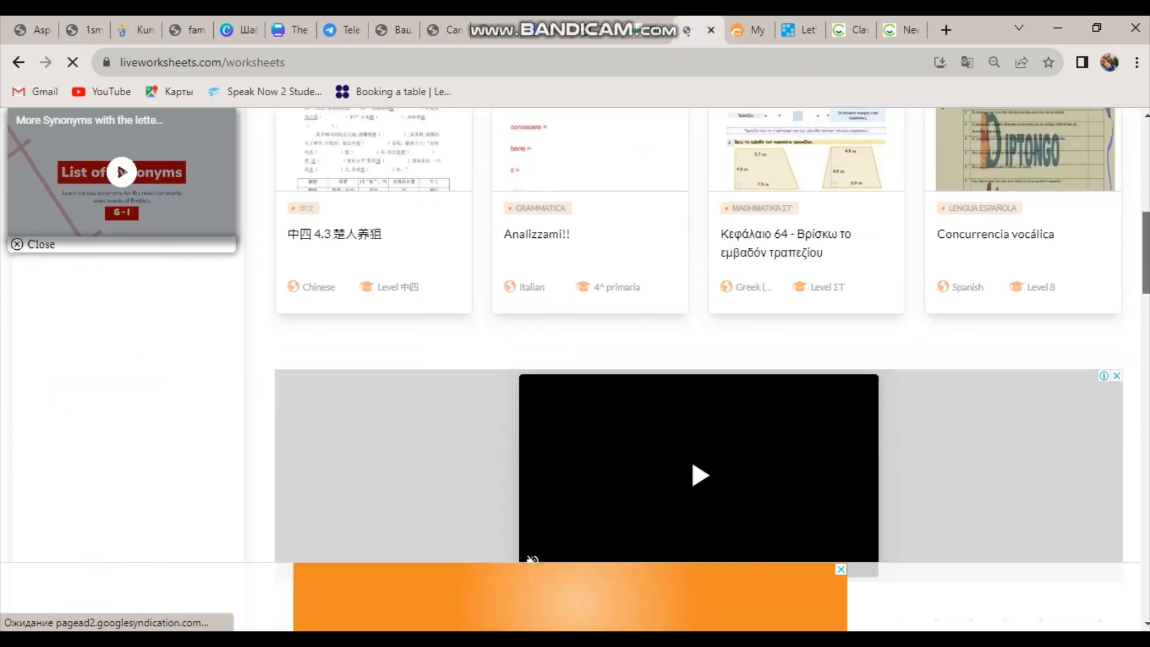
scroll(574, 335, "down", 15)
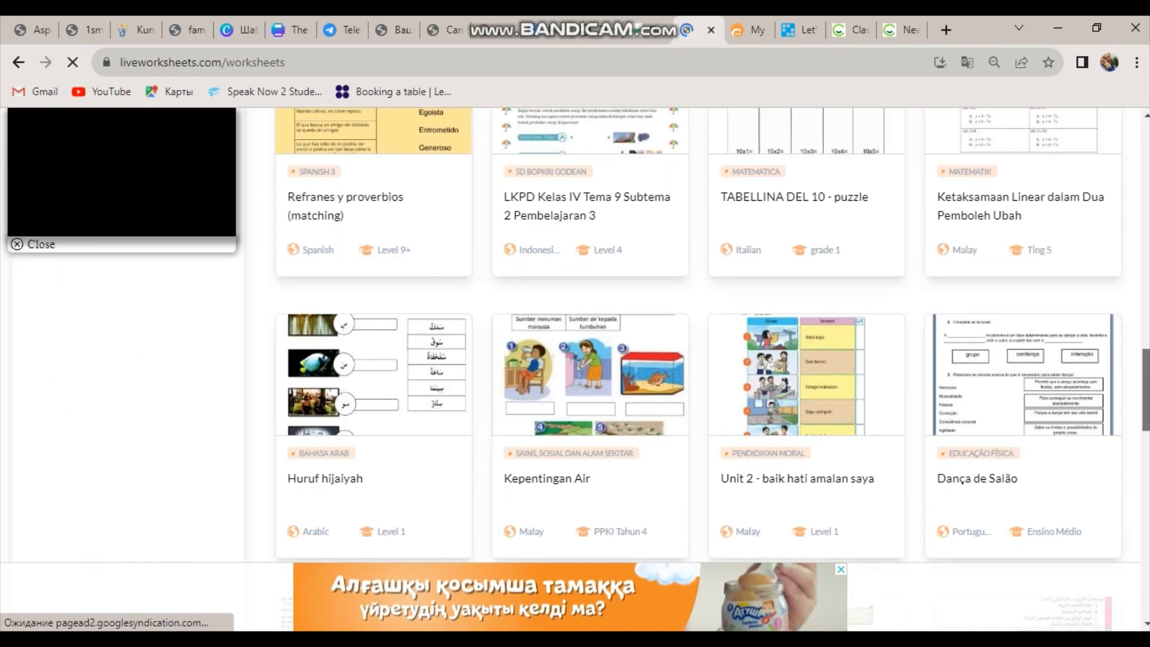
left_click_drag(1146, 413, 1129, 180)
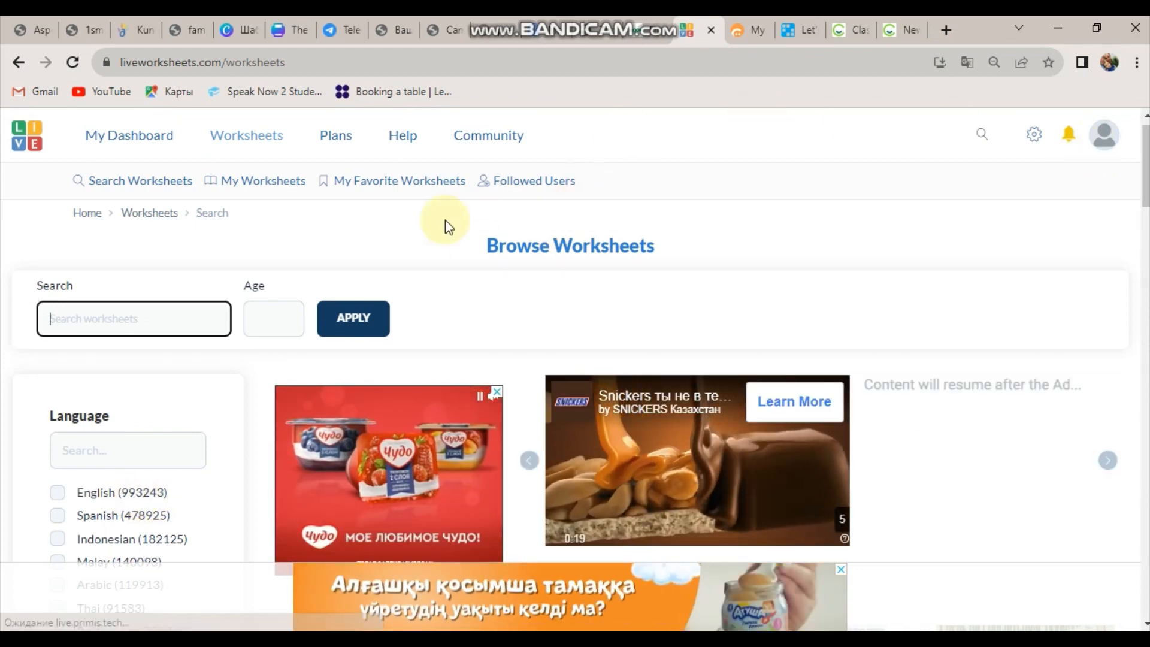
left_click(131, 141)
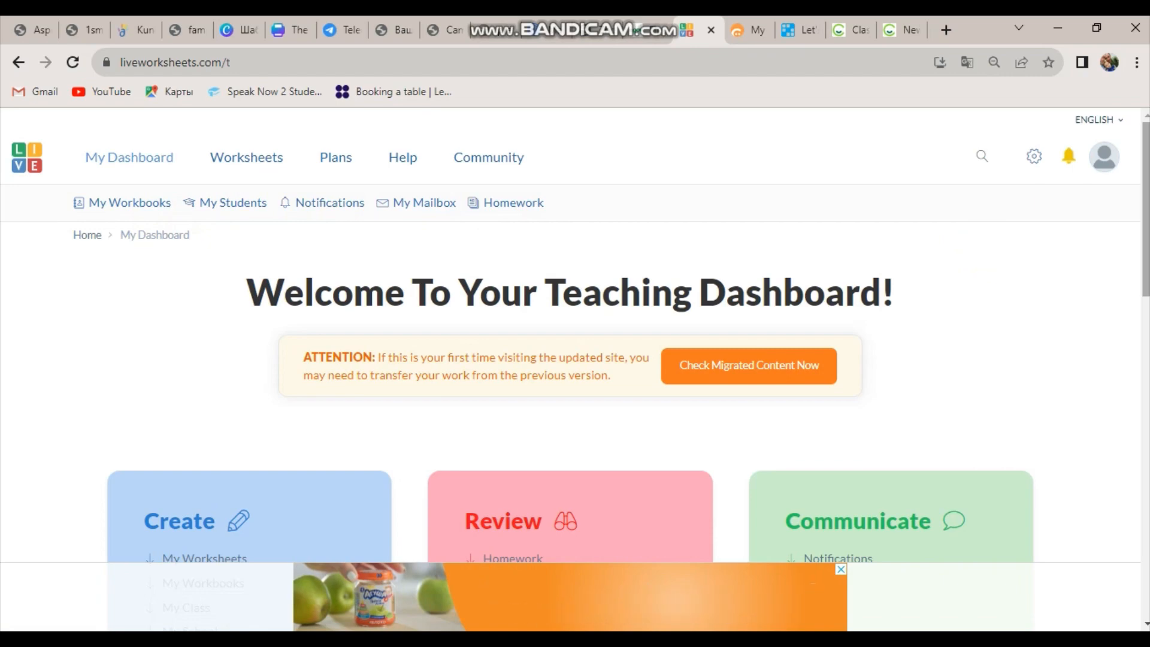
scroll(790, 613, "down", 1)
scroll(791, 613, "down", 3)
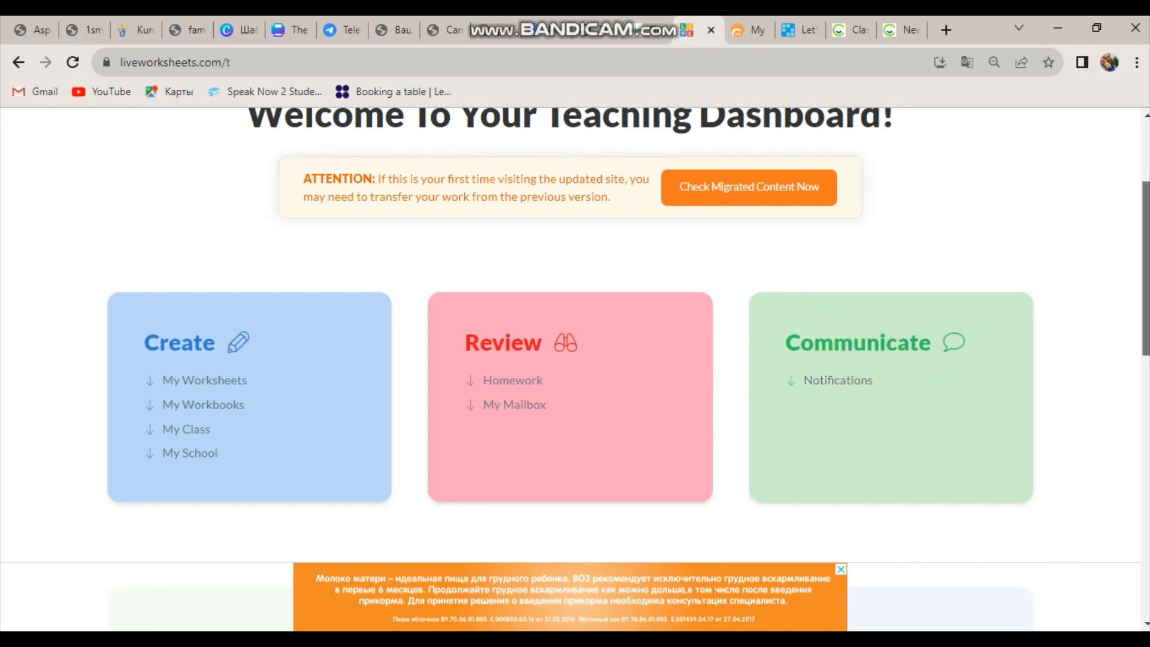
scroll(812, 418, "down", 5)
scroll(570, 360, "down", 2)
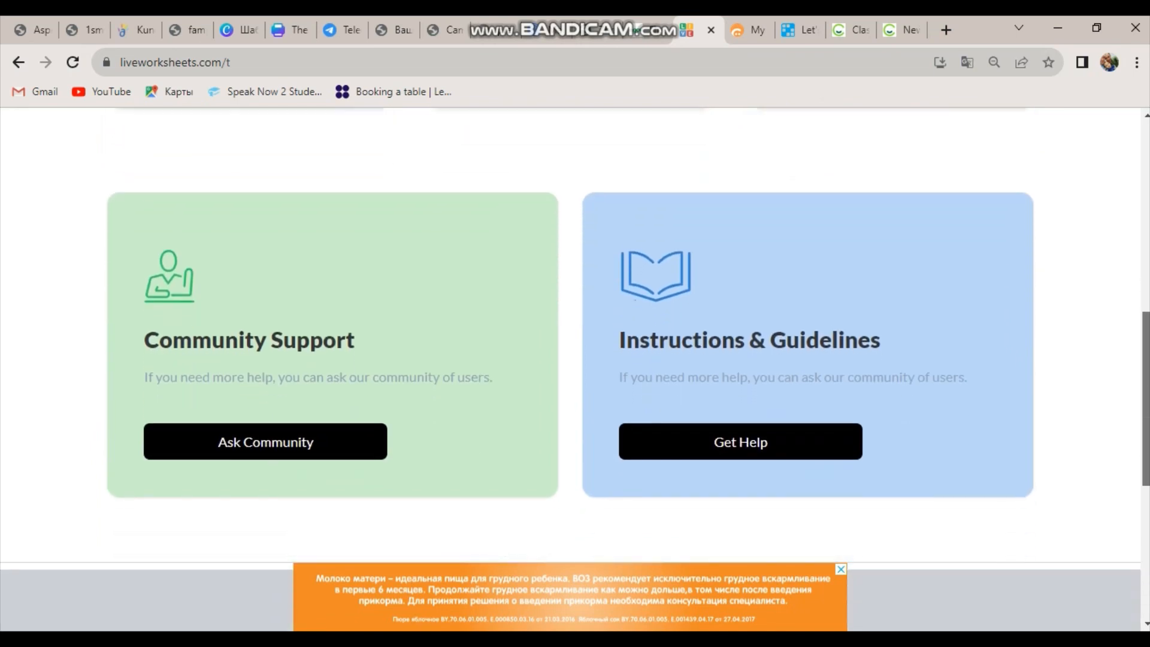
scroll(570, 360, "up", 1)
left_click_drag(1144, 415, 1131, 274)
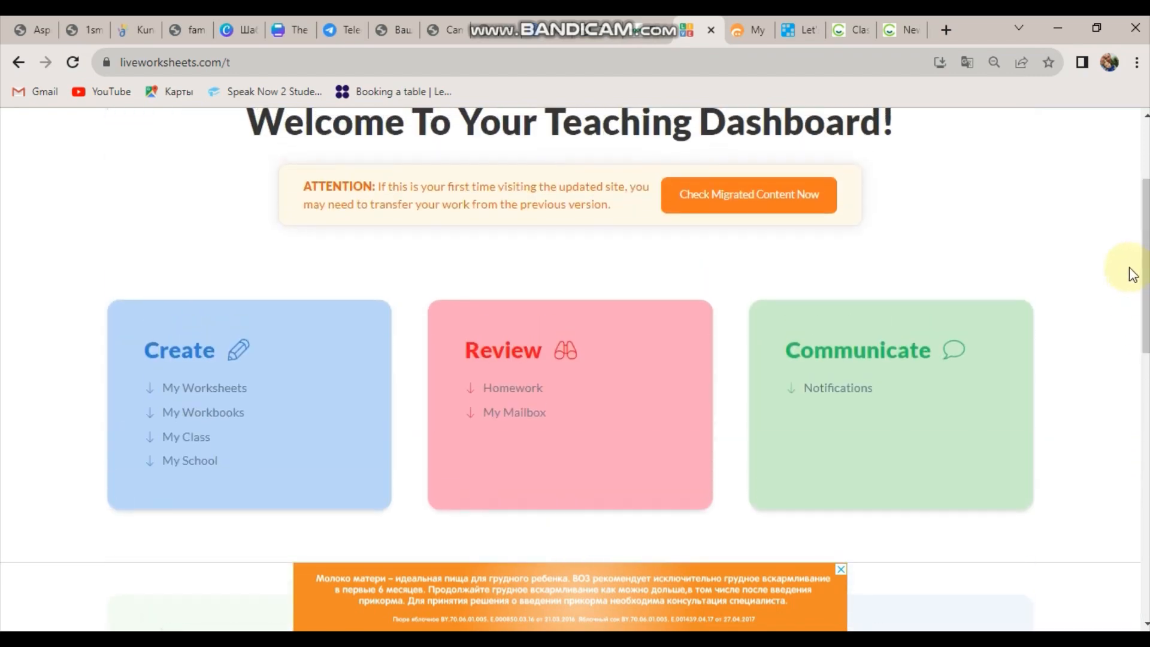
Scroll through My Worksheets to check the Smartphones worksheet, then choose Add Worksheet.
left_click(196, 390)
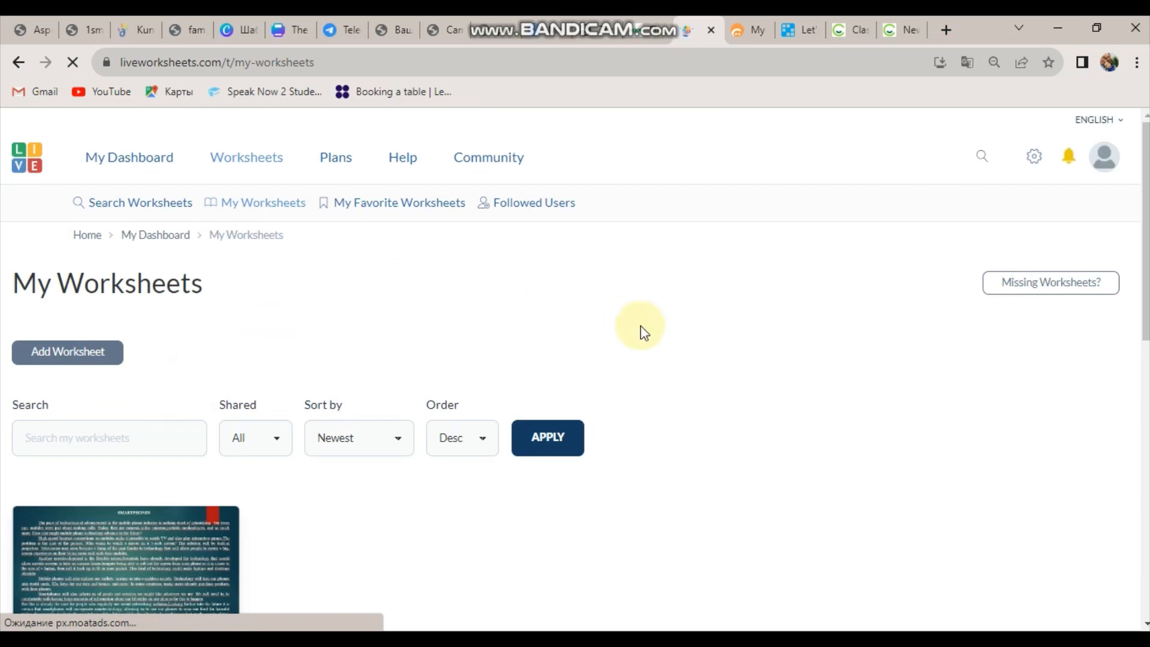
scroll(575, 359, "down", 4)
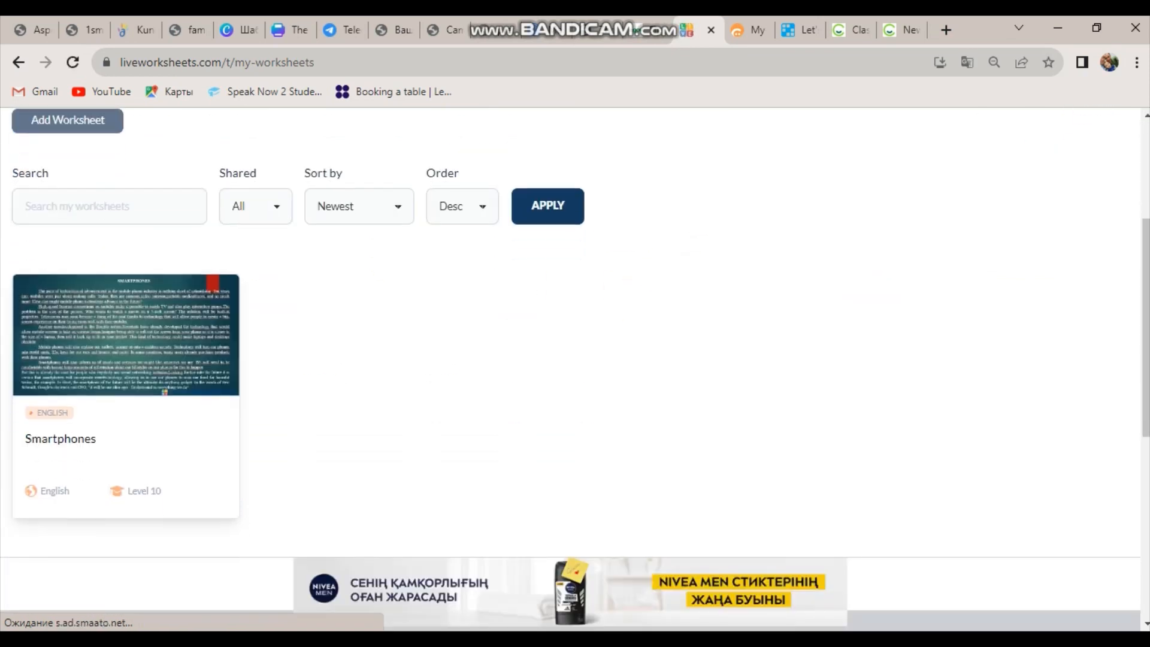
scroll(1145, 359, "down", 1)
scroll(1139, 329, "up", 2)
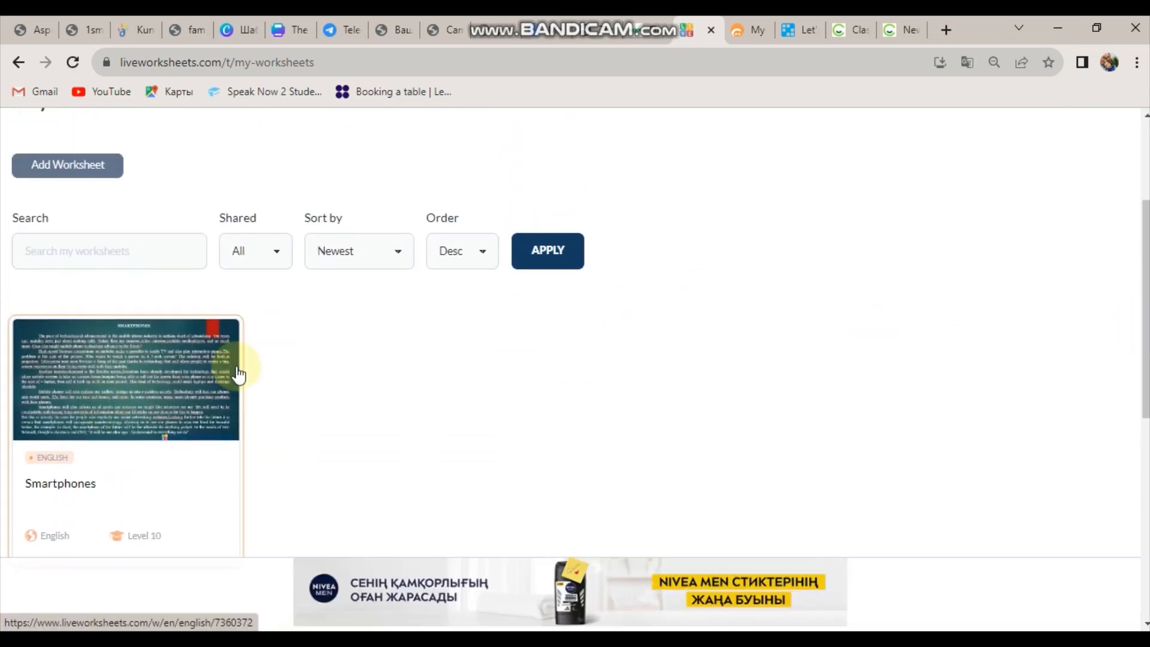
scroll(1139, 287, "up", 2)
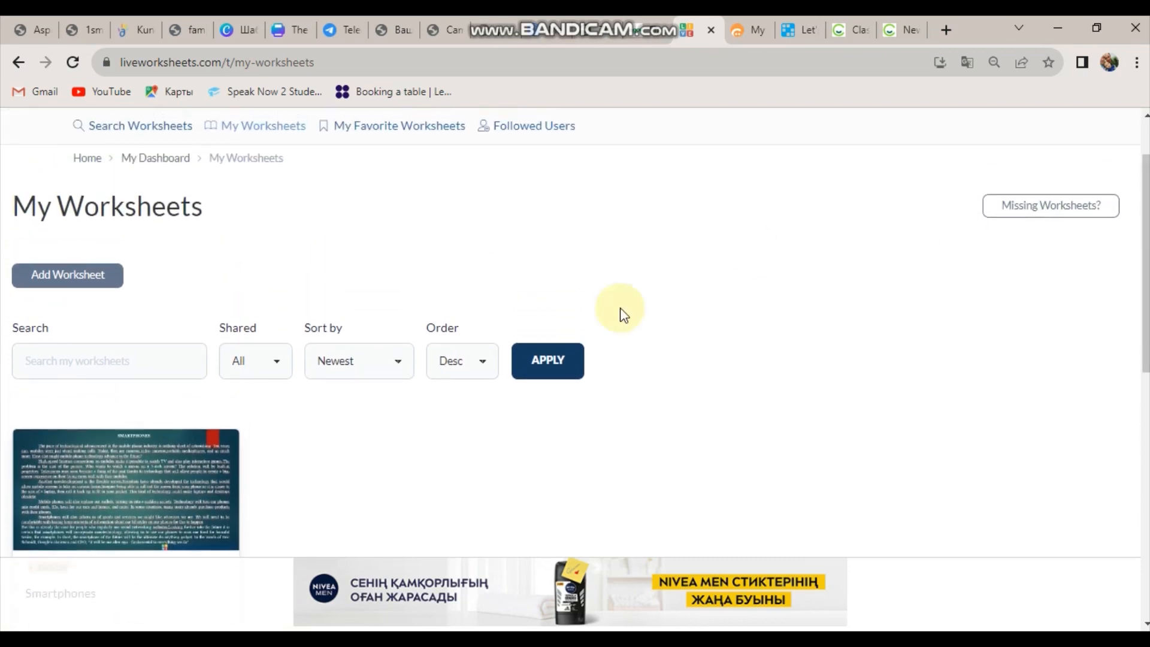
left_click(101, 293)
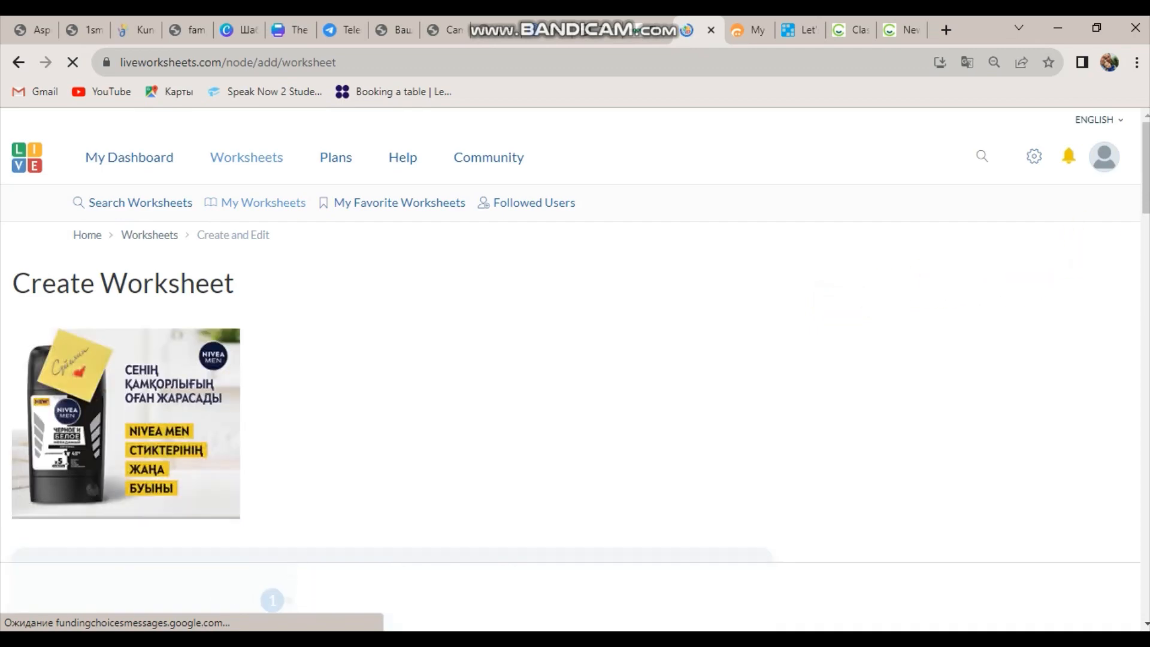
scroll(1095, 239, "down", 5)
mouse_move(1145, 187)
left_mouse_down()
mouse_move(1135, 153)
mouse_move(1142, 228)
mouse_move(1139, 185)
mouse_move(1143, 200)
left_mouse_up()
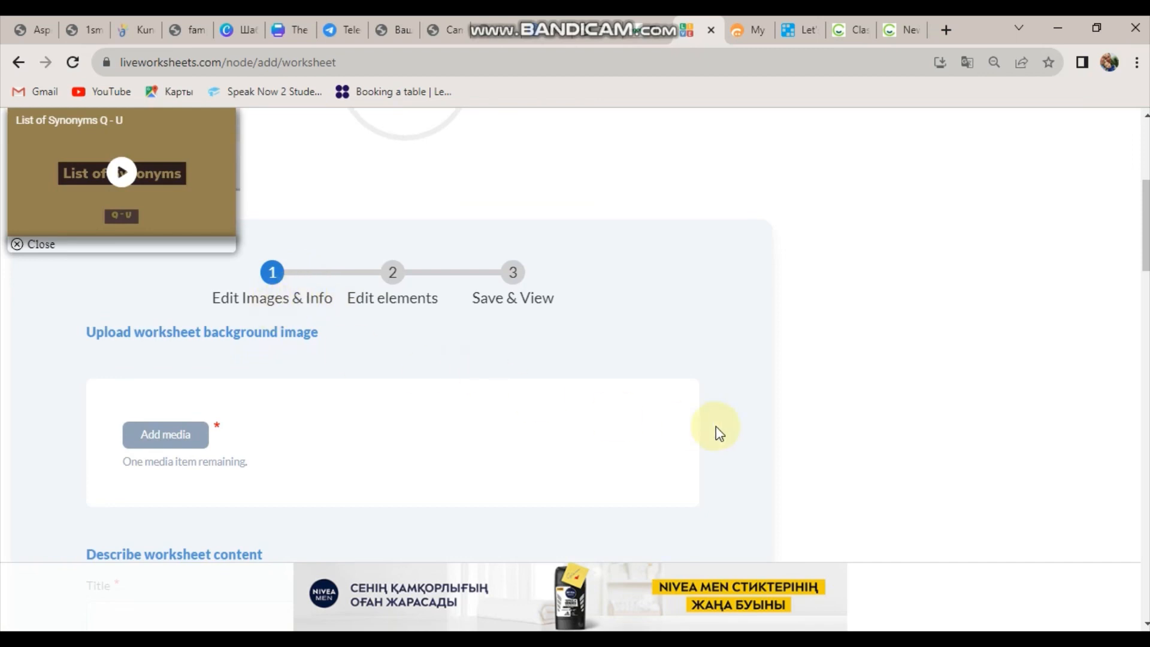
left_click_drag(1143, 200, 1142, 210)
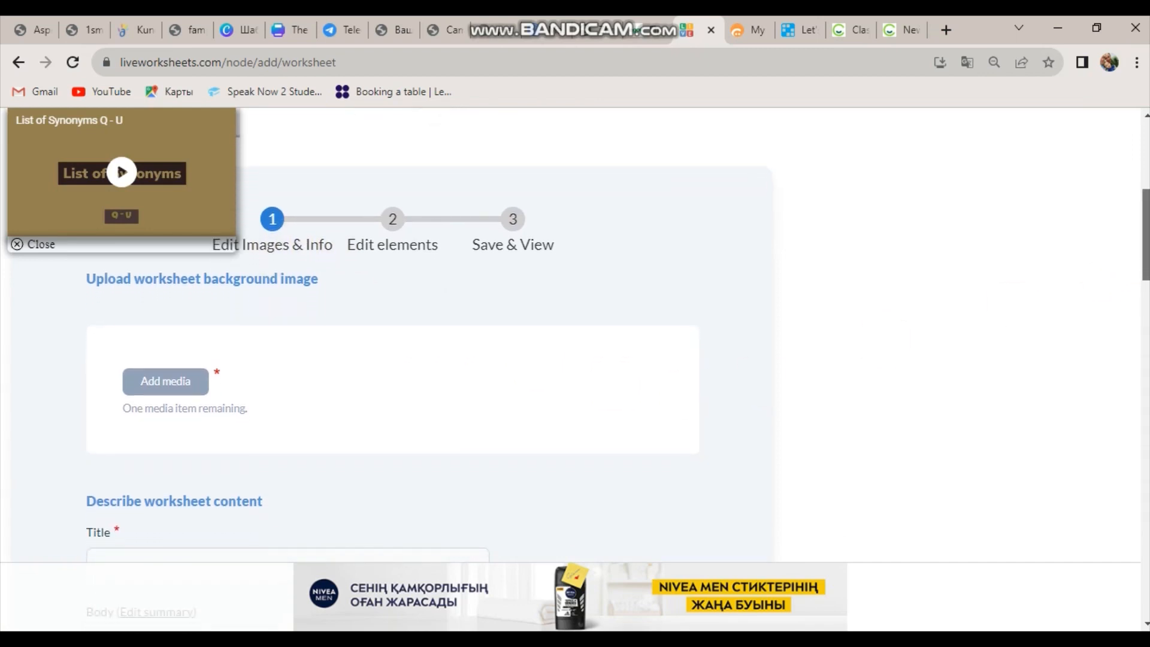
mouse_move(1143, 257)
left_mouse_down()
mouse_move(1143, 282)
mouse_move(1132, 251)
left_mouse_up()
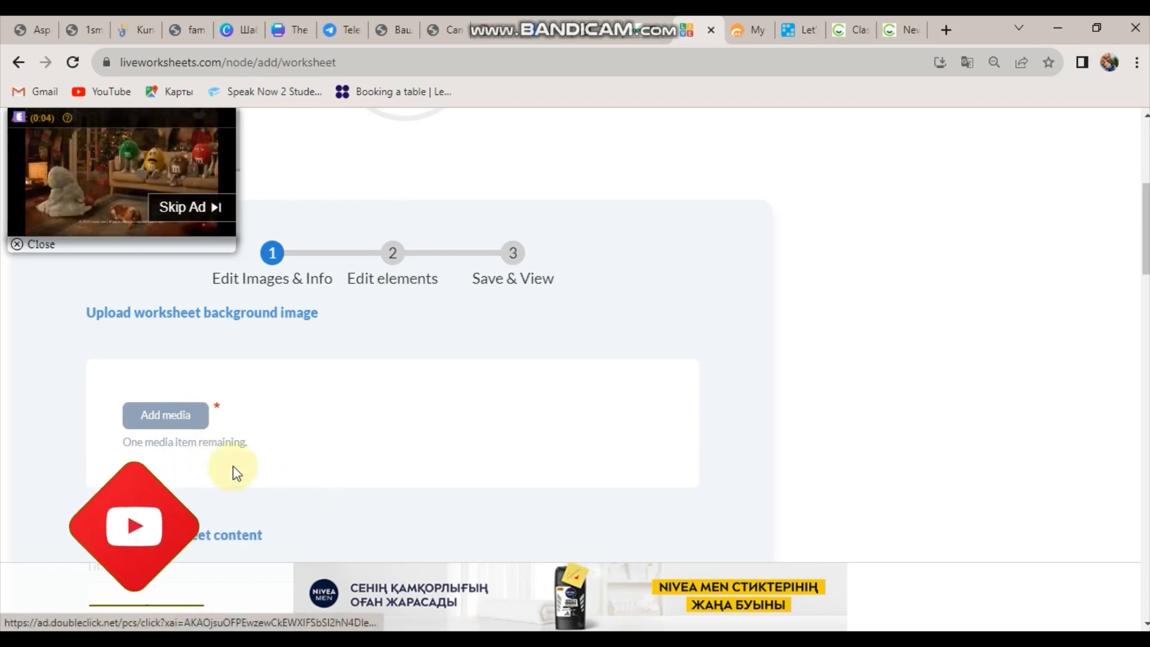
Upload the WhatsApp image from the Изображения folder to the media library and insert it as background.
left_click(196, 426)
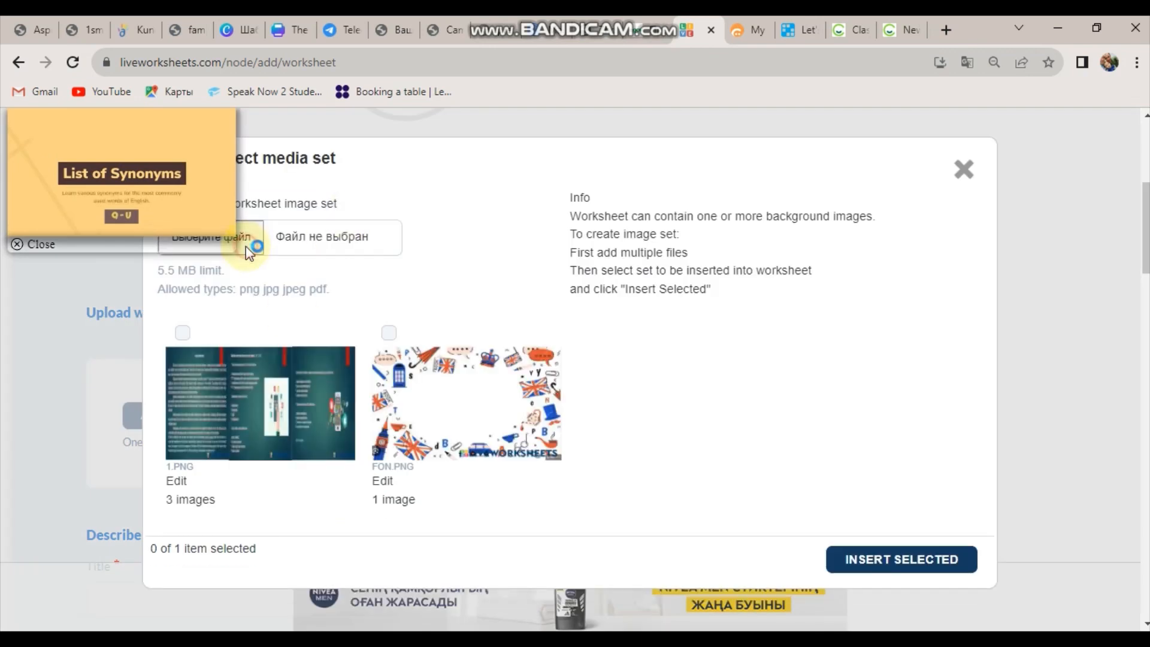
left_click(248, 248)
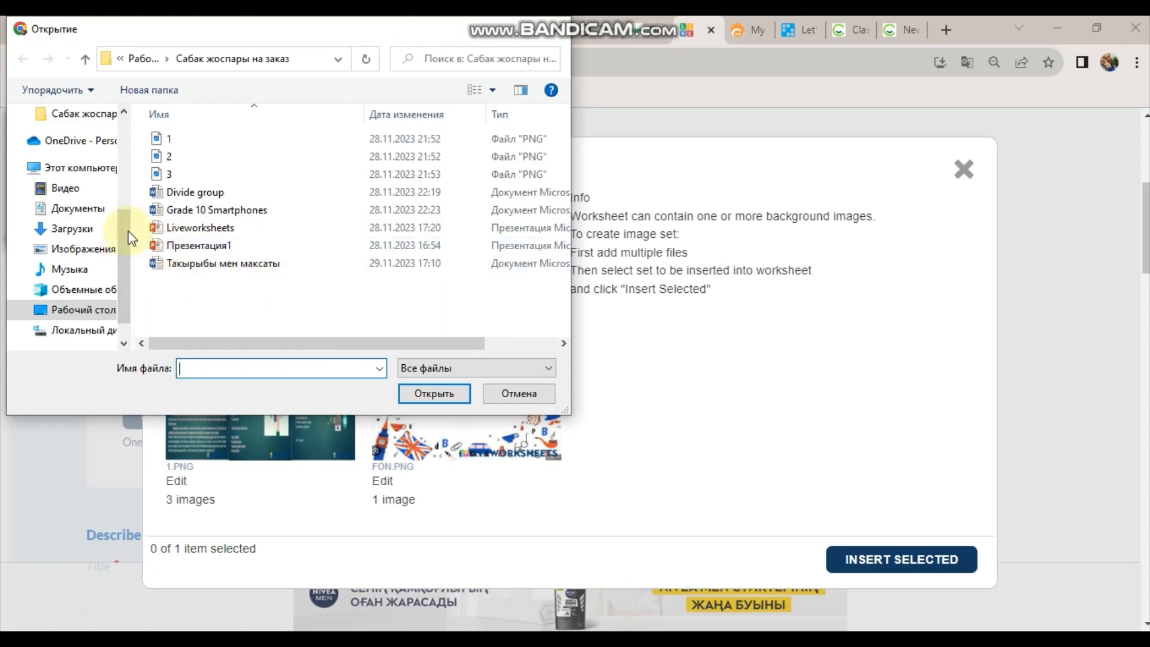
left_click(63, 251)
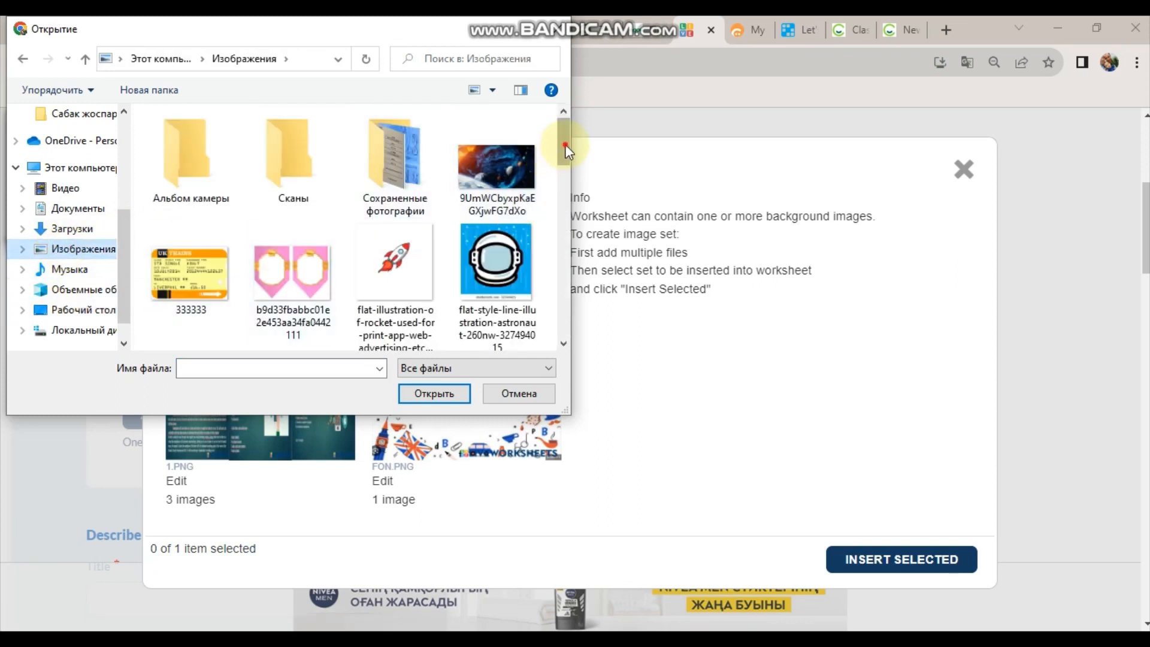
left_click_drag(565, 148, 558, 266)
left_click(304, 279)
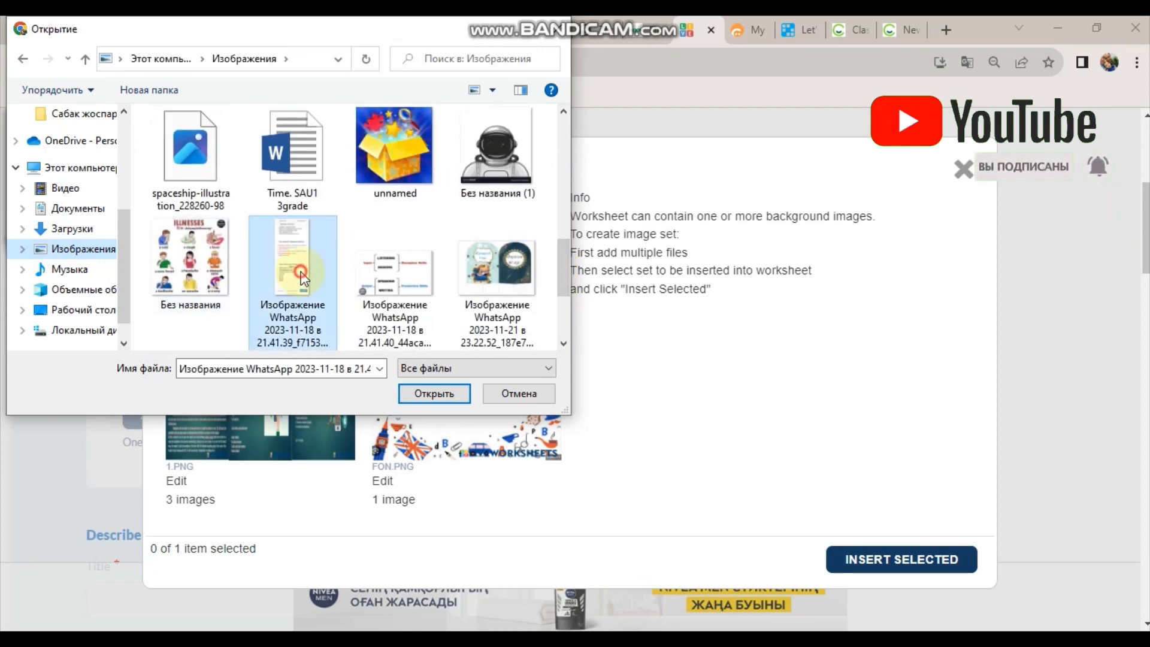
left_click(410, 397)
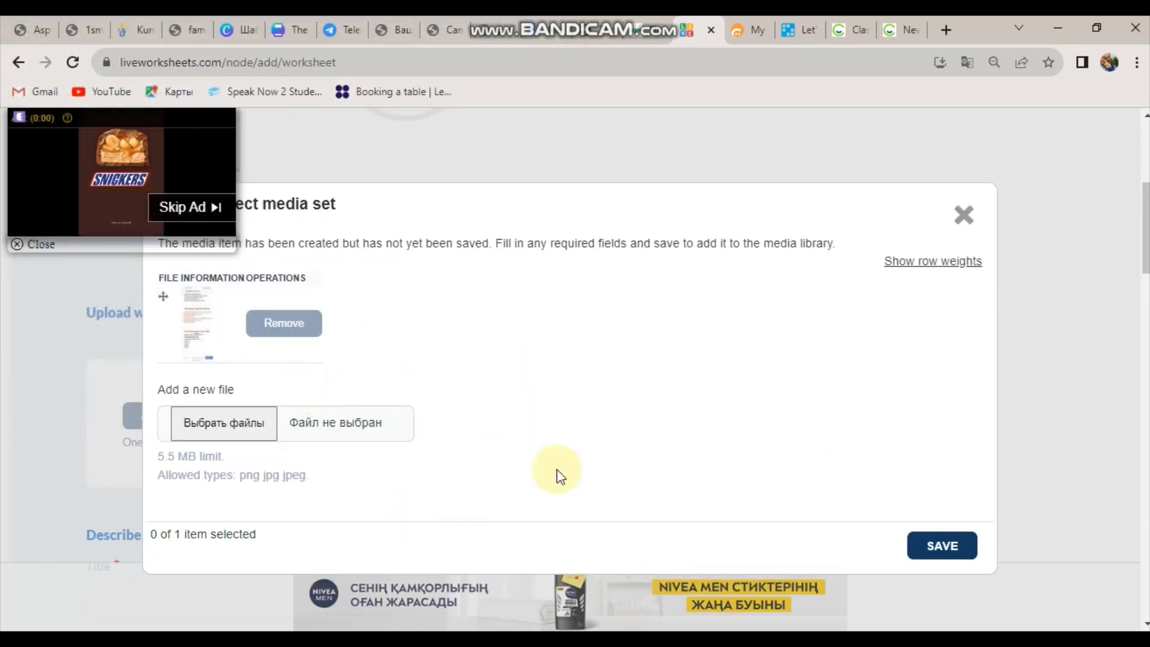
left_click(941, 546)
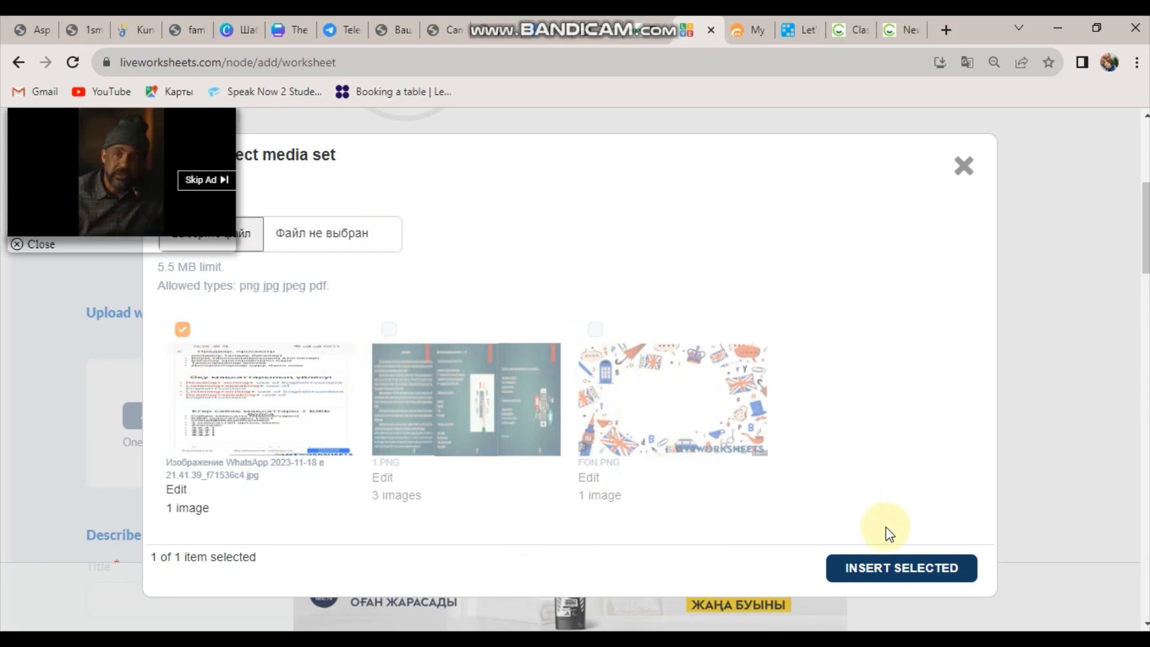
left_click(873, 568)
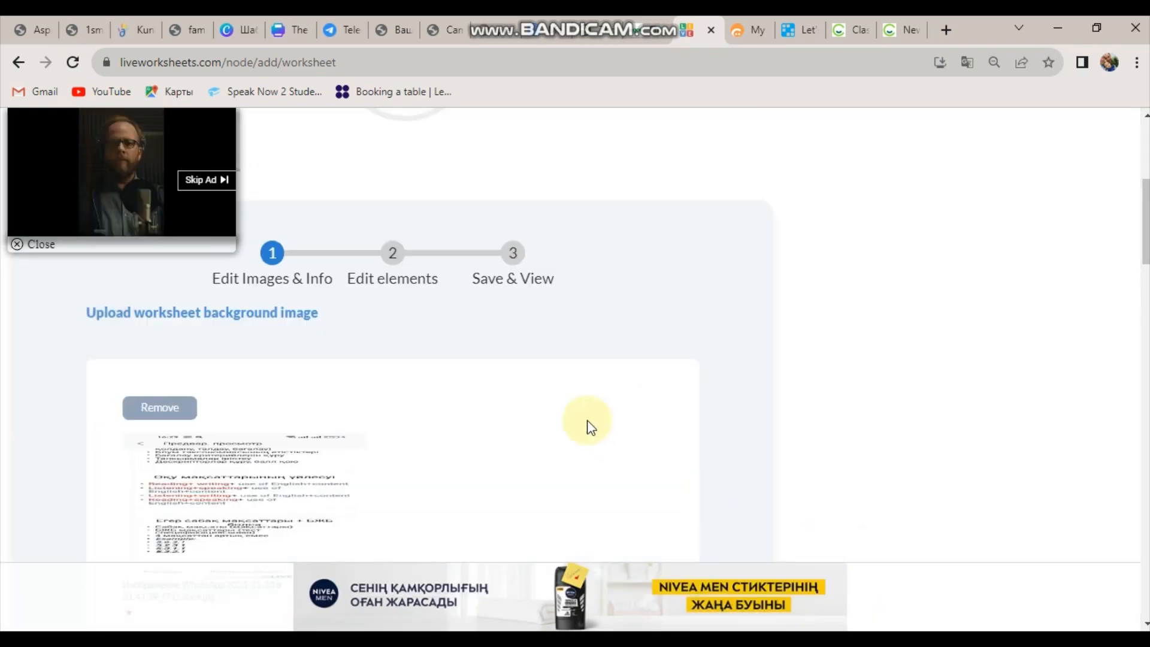
Title the worksheet 'Smartphones 2' and write 'Read the text' as its body.
scroll(1146, 273, "down", 2)
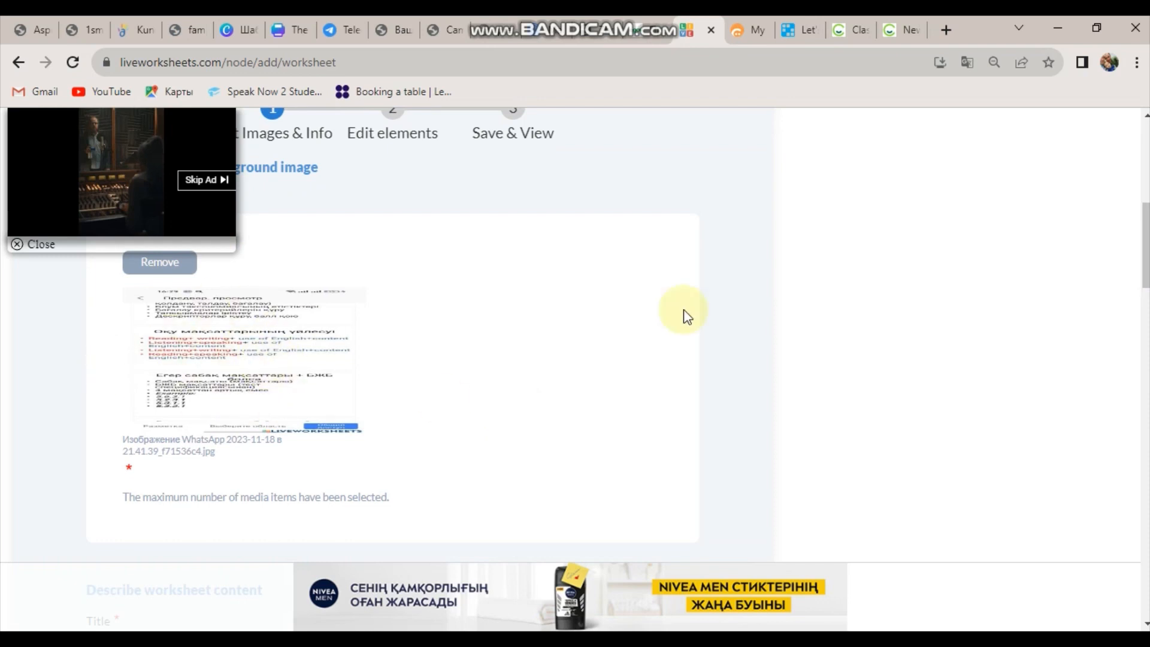
scroll(1142, 256, "down", 5)
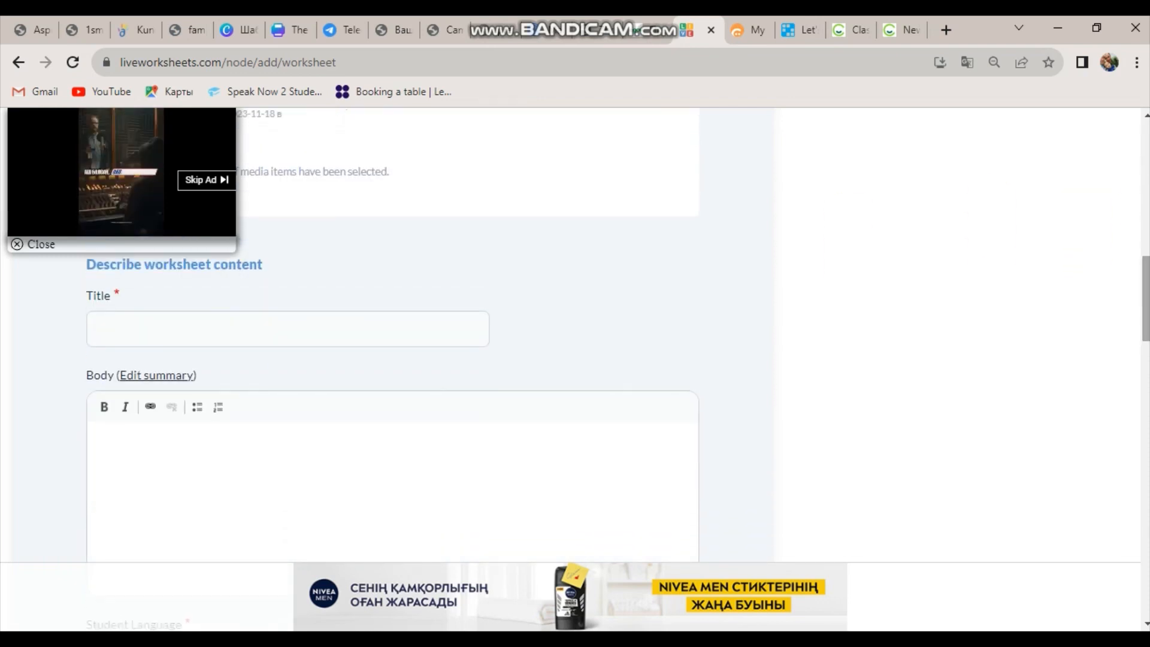
left_click(254, 329)
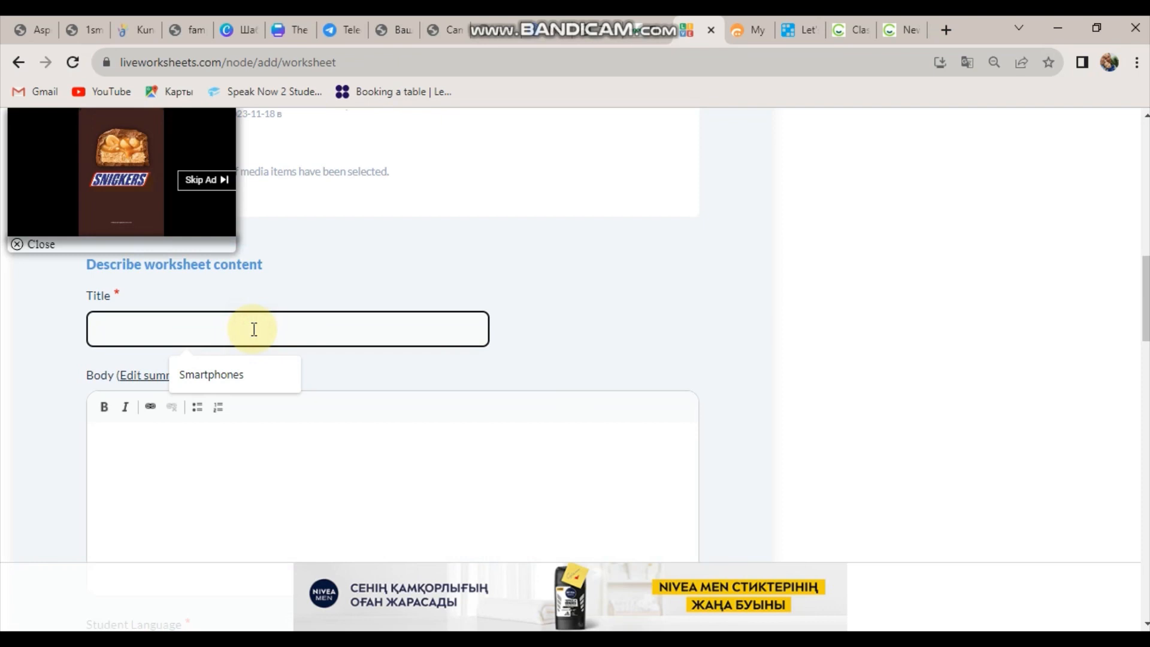
left_click(226, 377)
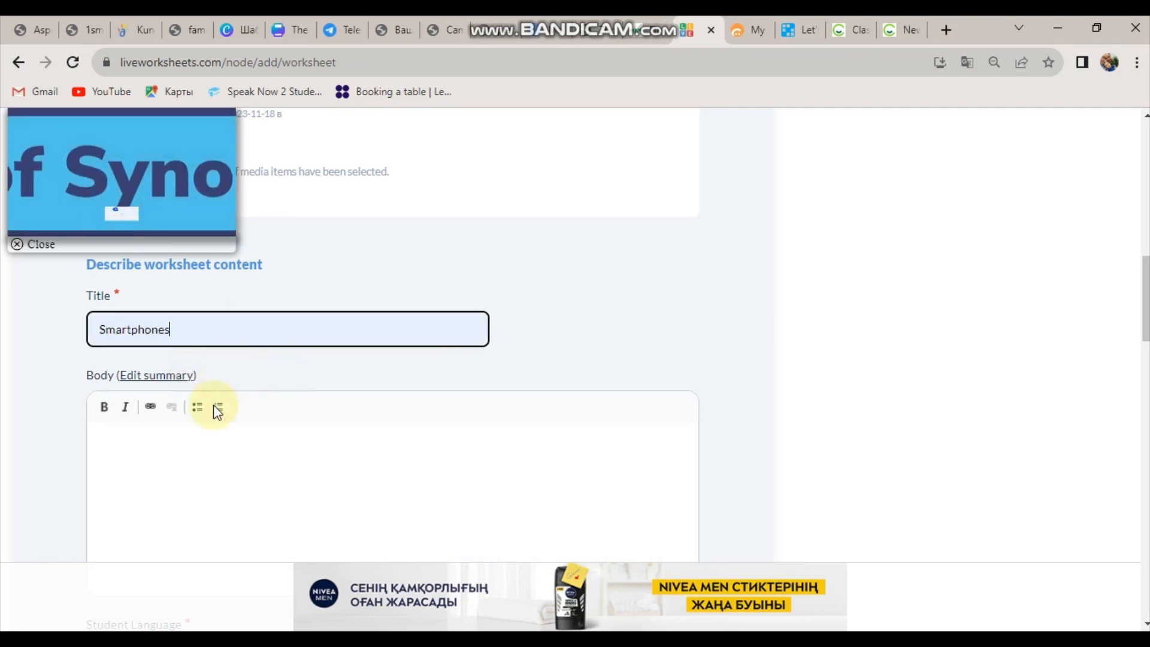
left_click(204, 336)
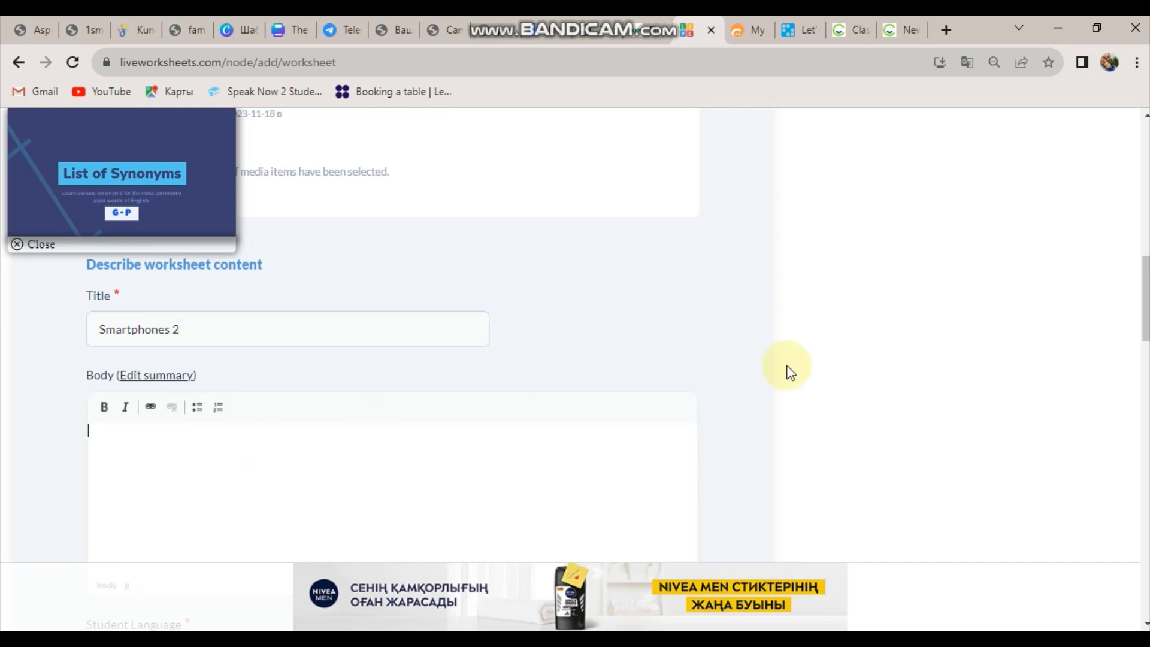
scroll(1145, 300, "down", 2)
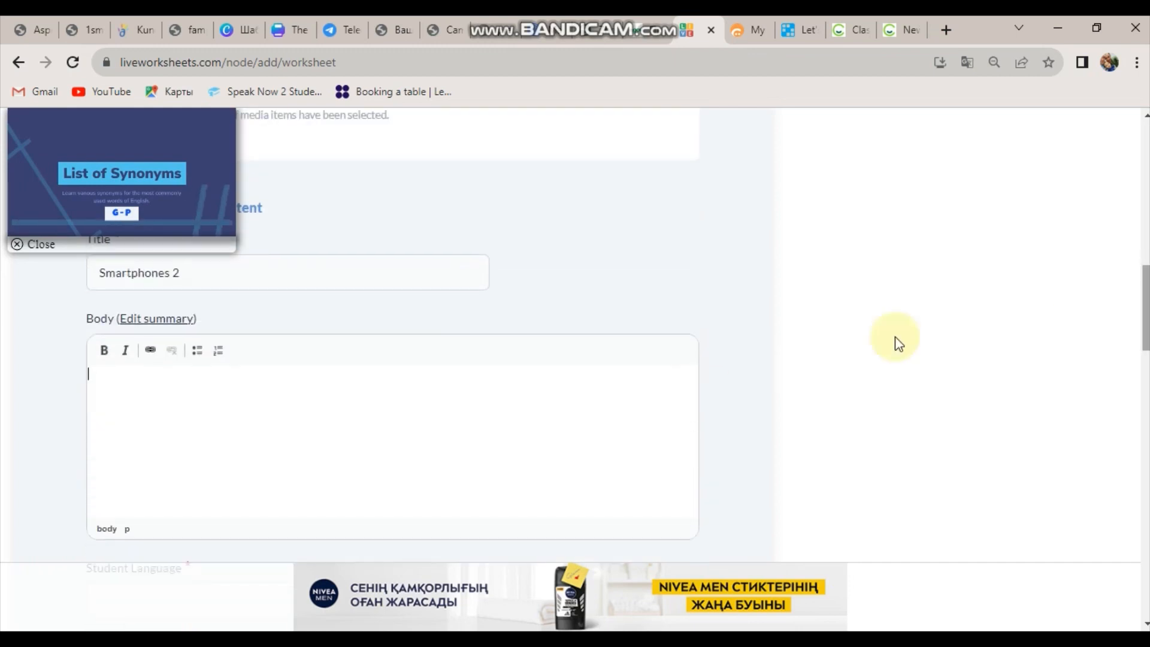
left_click(158, 398)
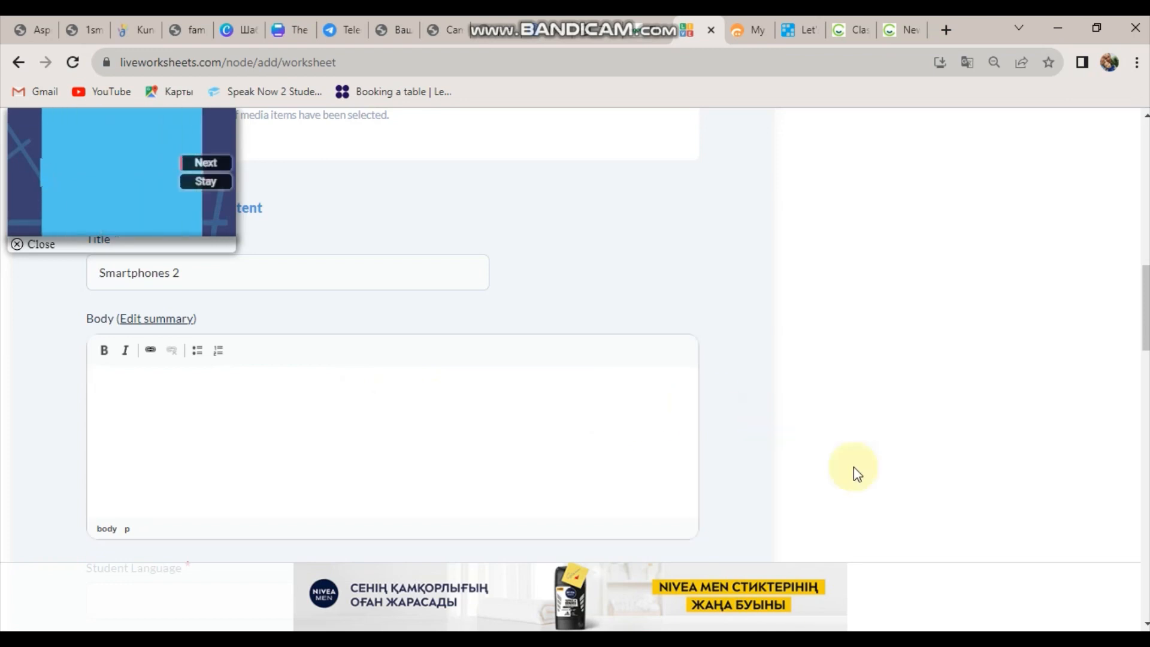
left_click(1024, 629)
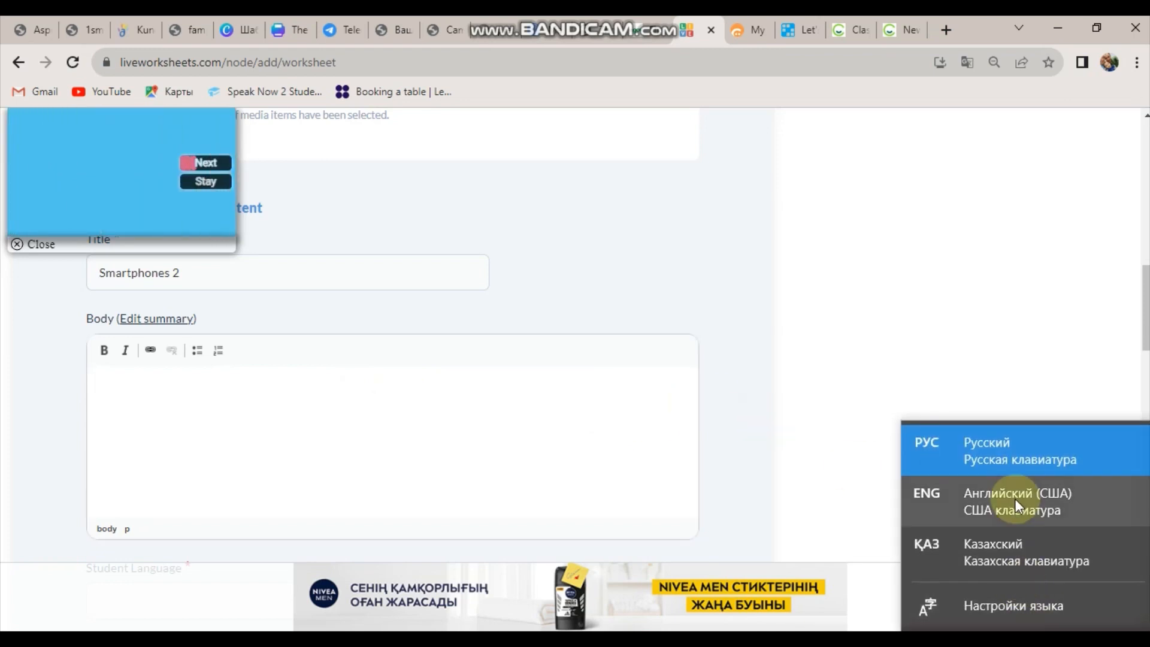
left_click(952, 506)
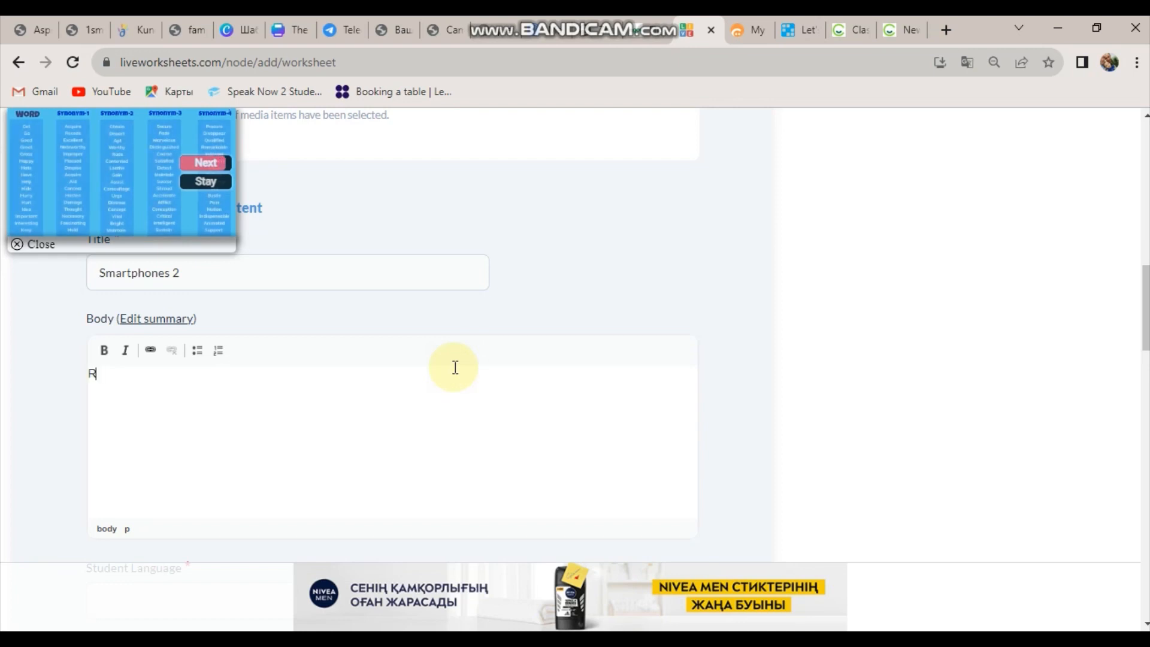
type("ad")
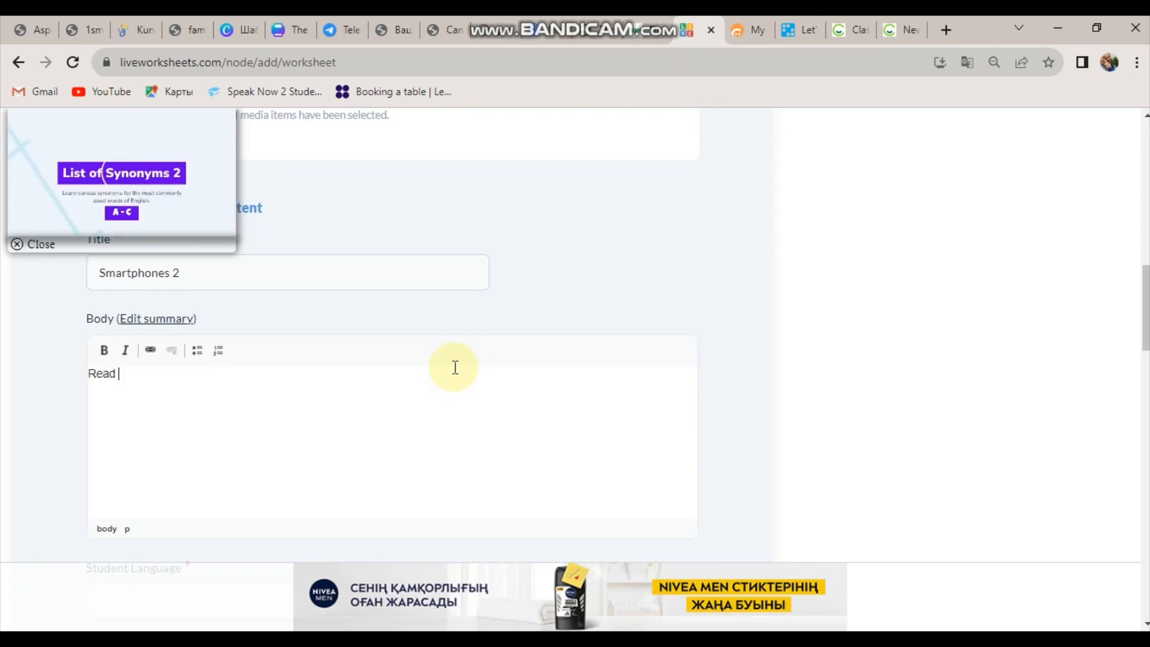
type(" the t")
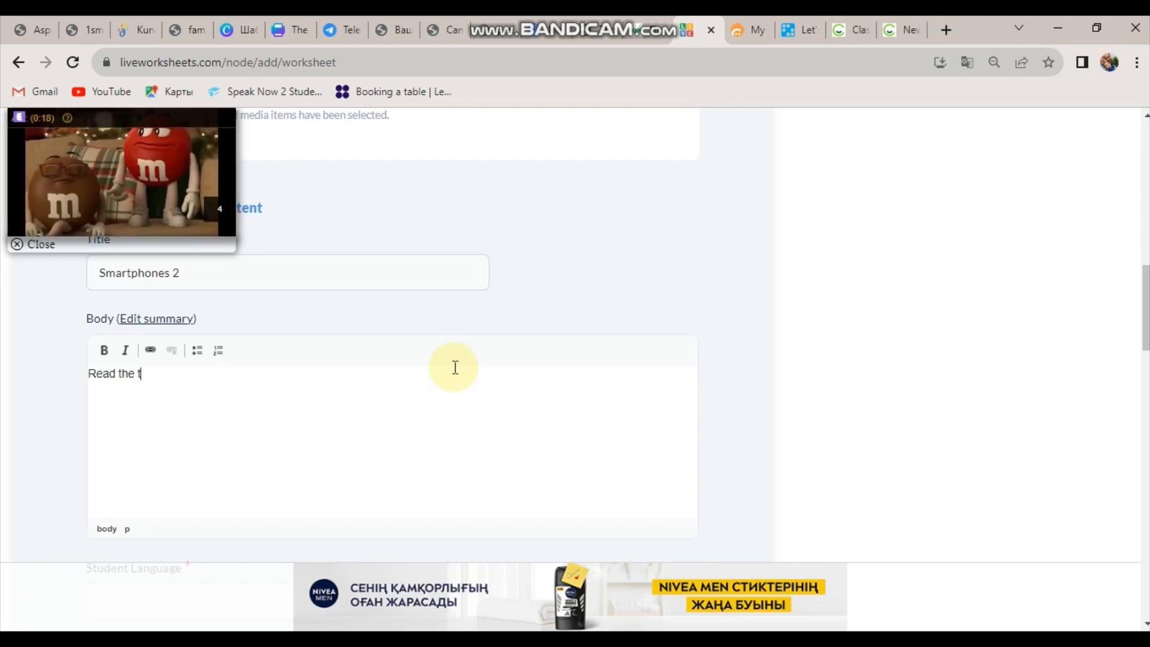
type("ext")
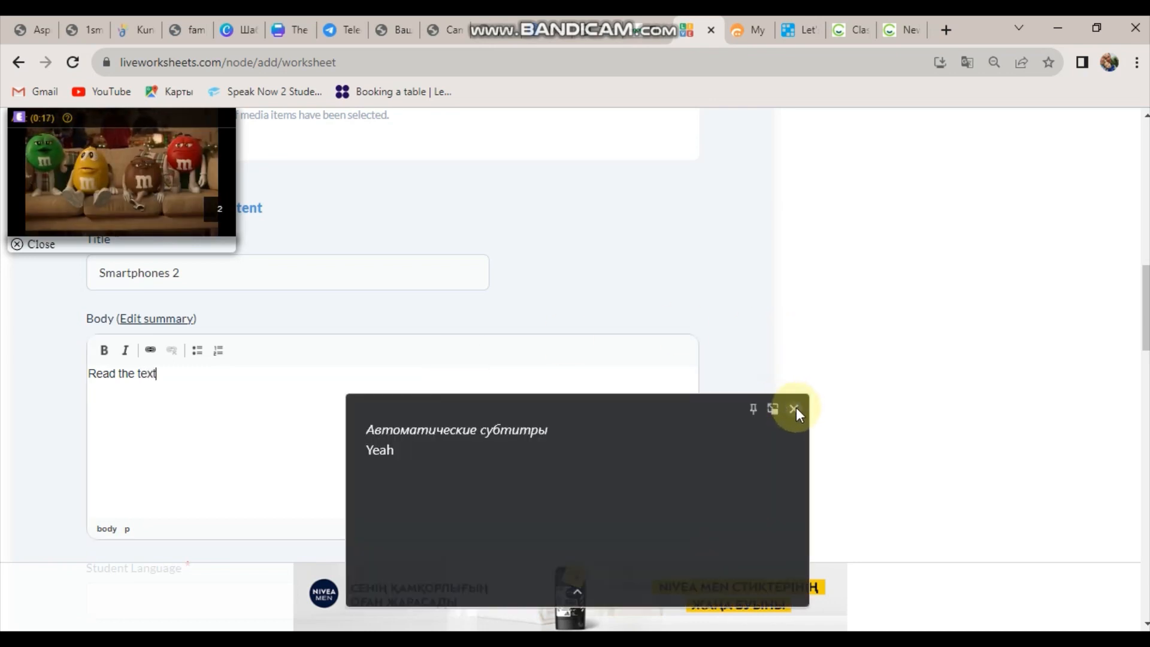
left_click(793, 409)
Set student language English (en), subject English language and main content Use of english.
scroll(795, 411, "down", 5)
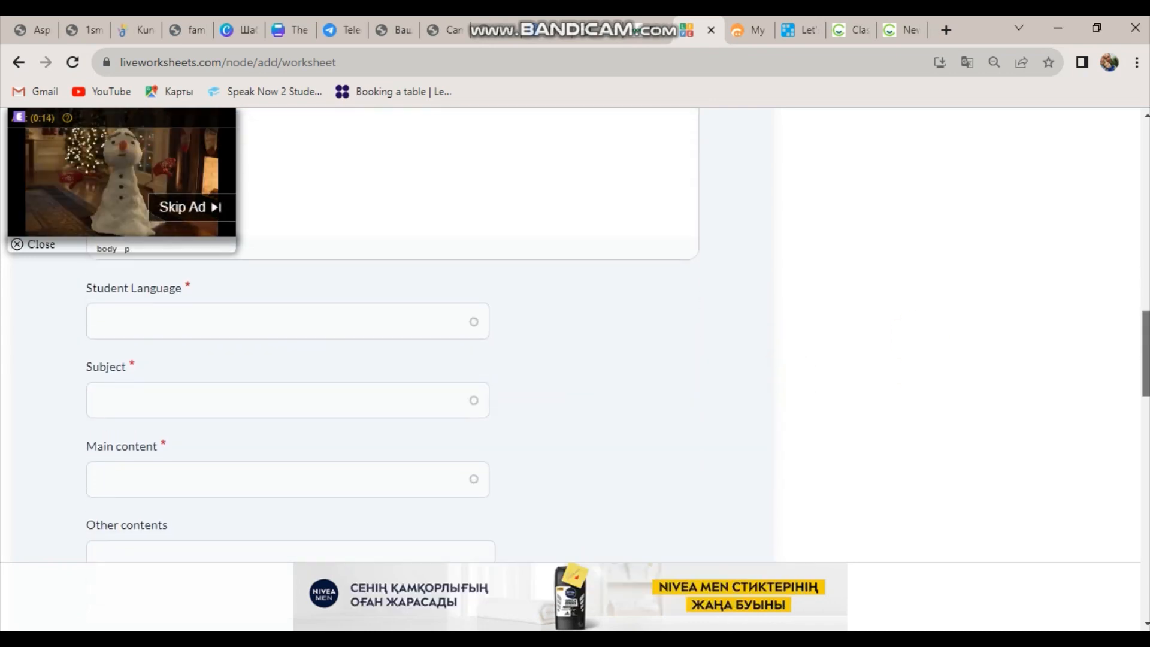
left_click_drag(1145, 353, 1145, 351)
left_click(320, 344)
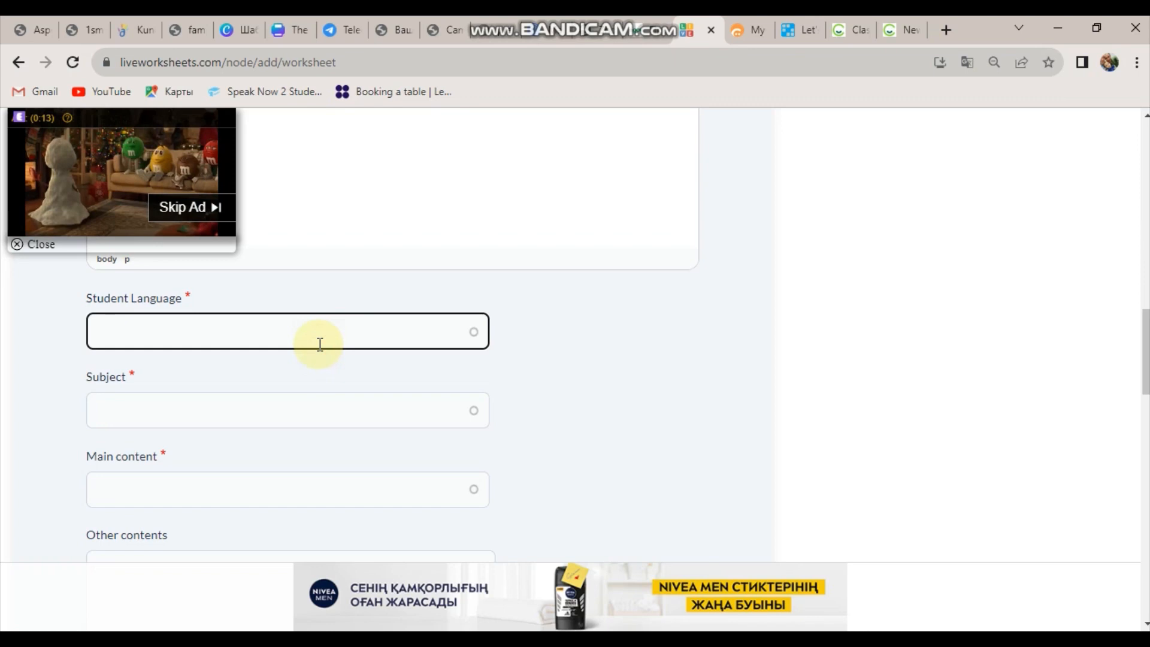
type("e")
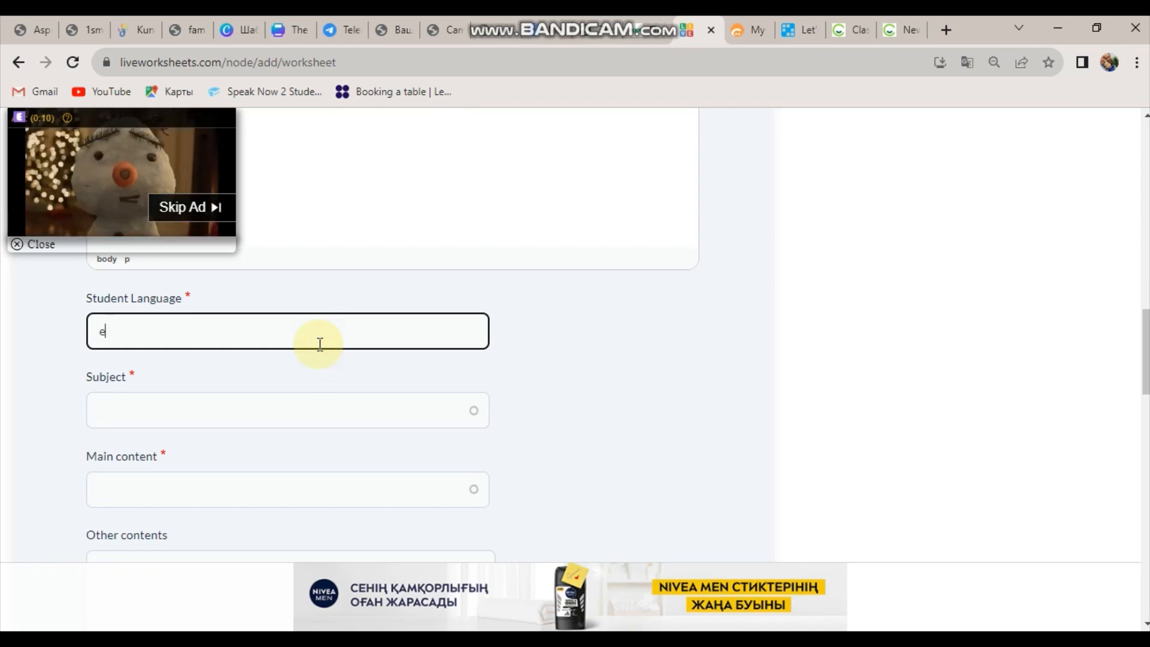
type("n")
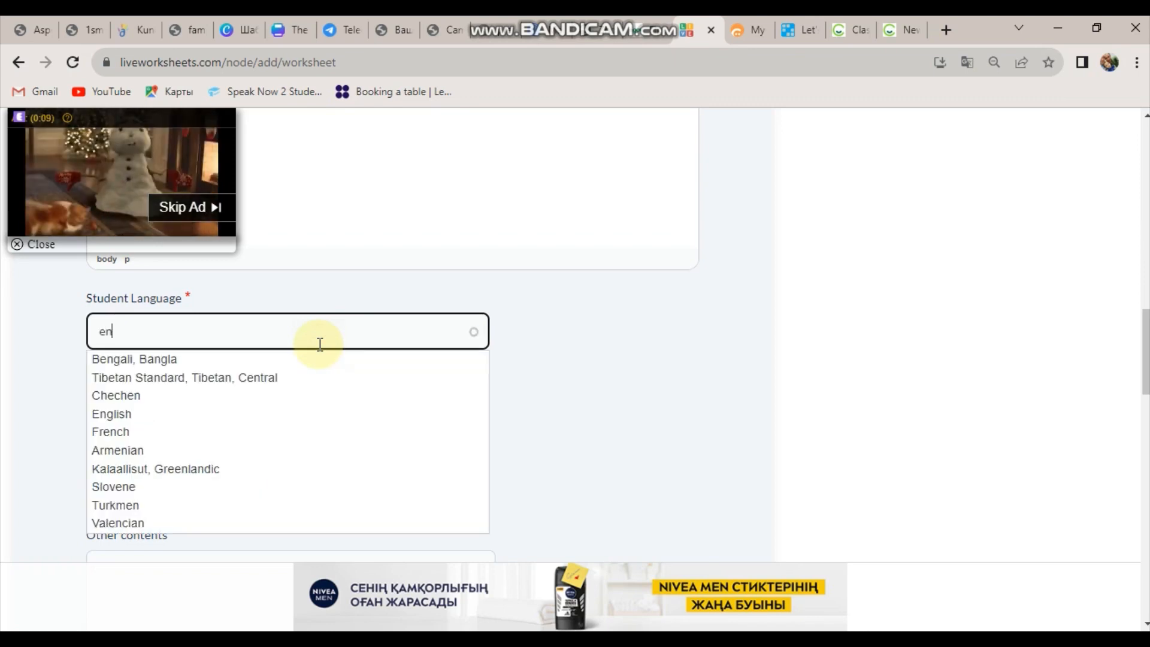
type("g")
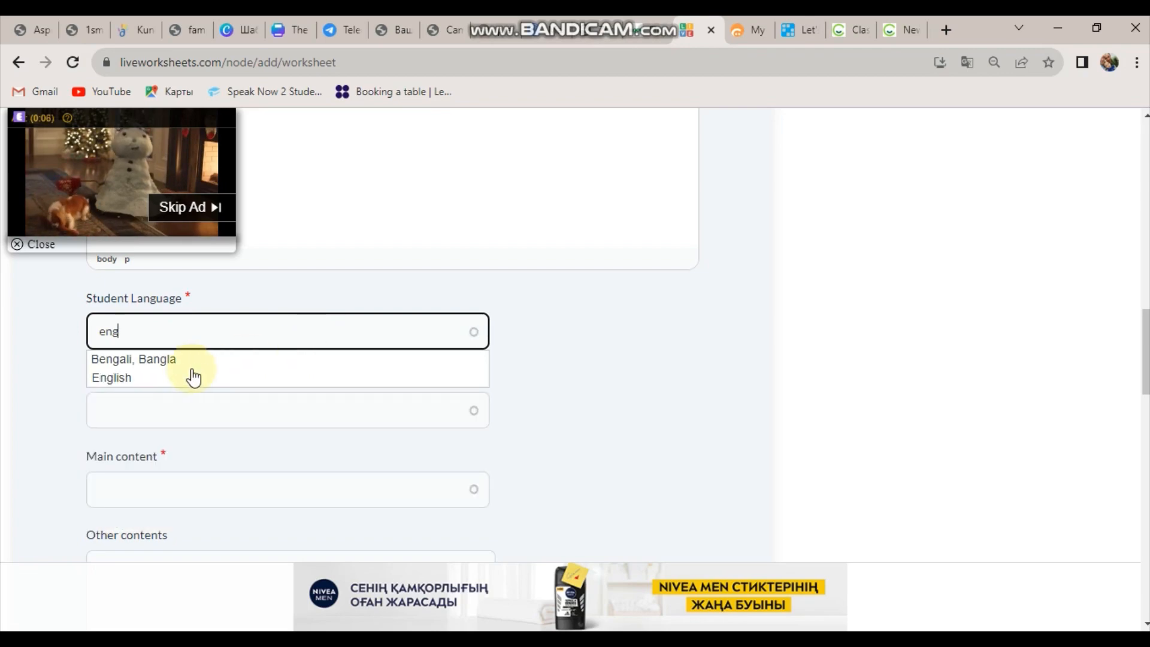
left_click(150, 380)
left_click(144, 400)
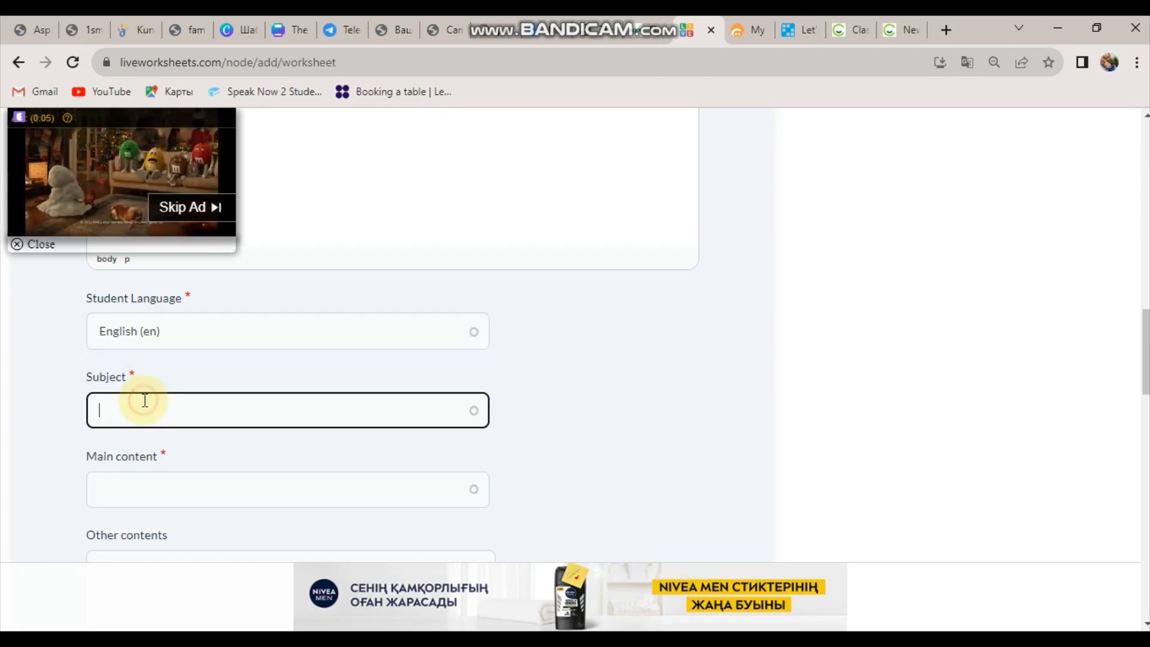
type("eng")
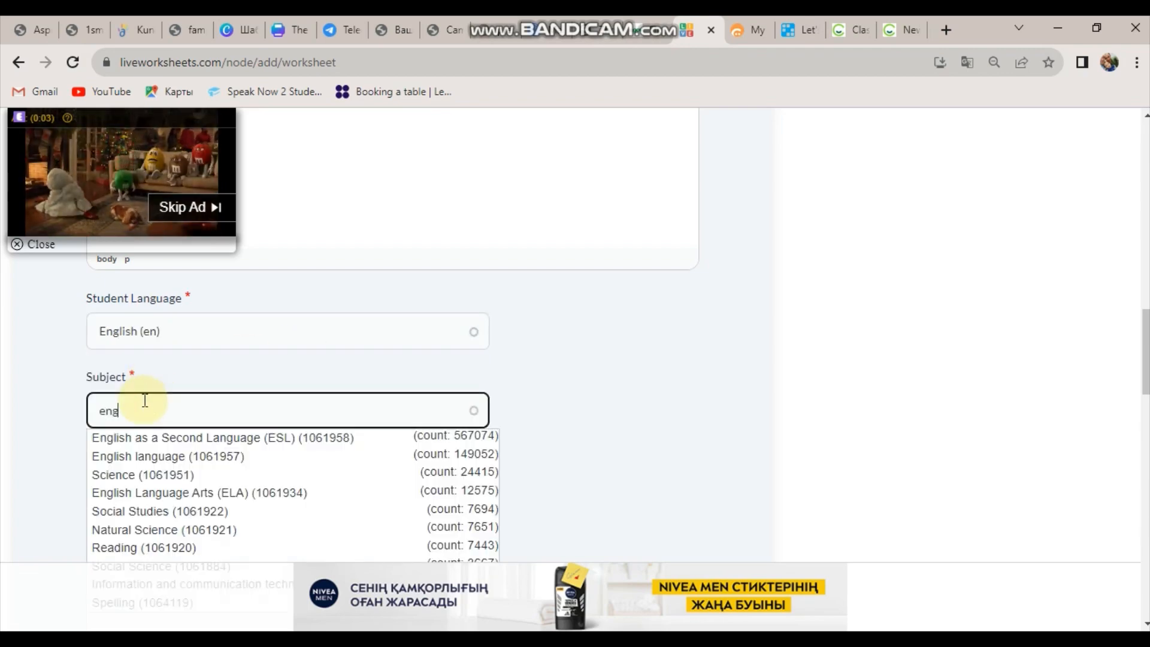
left_click(159, 460)
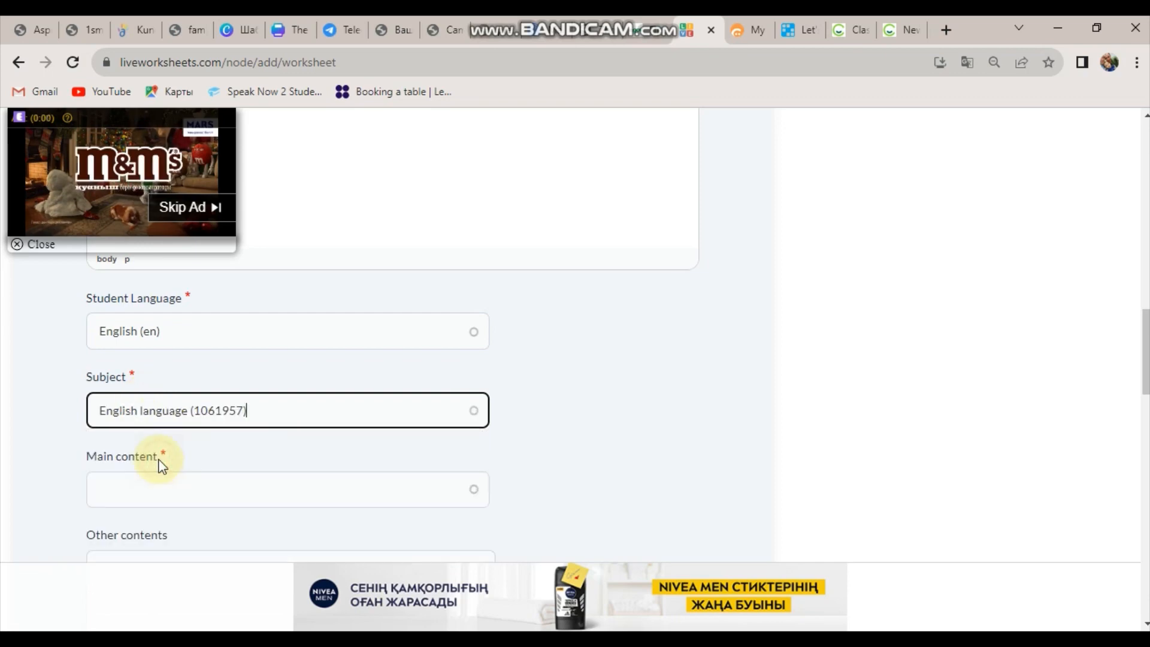
left_click(159, 486)
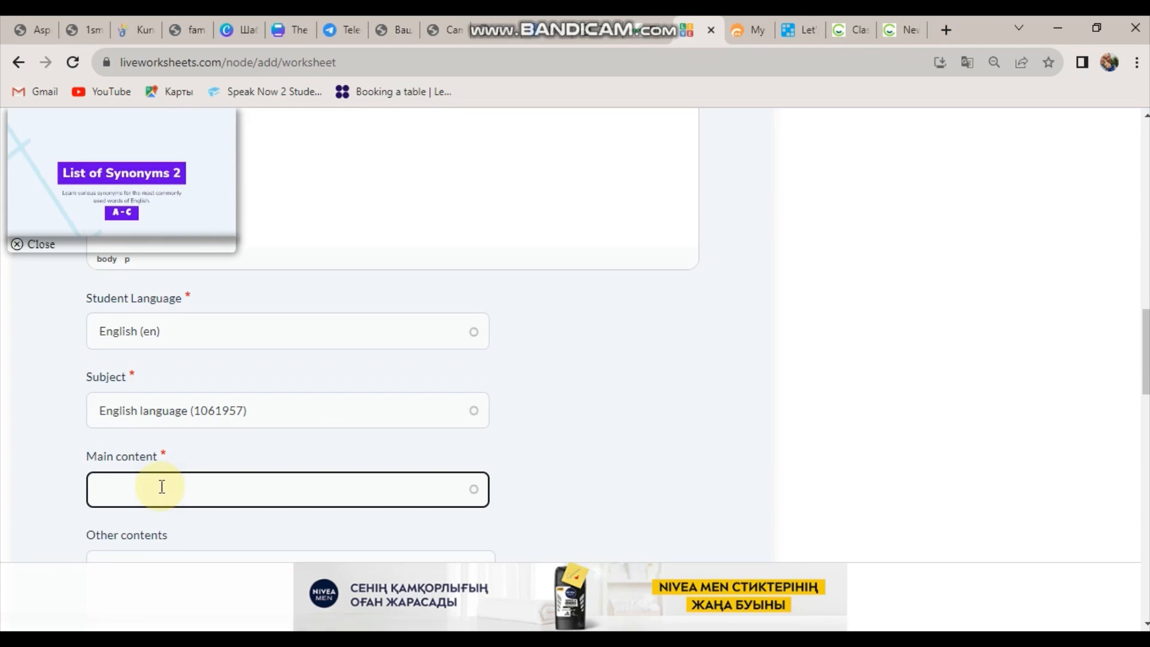
type("eng")
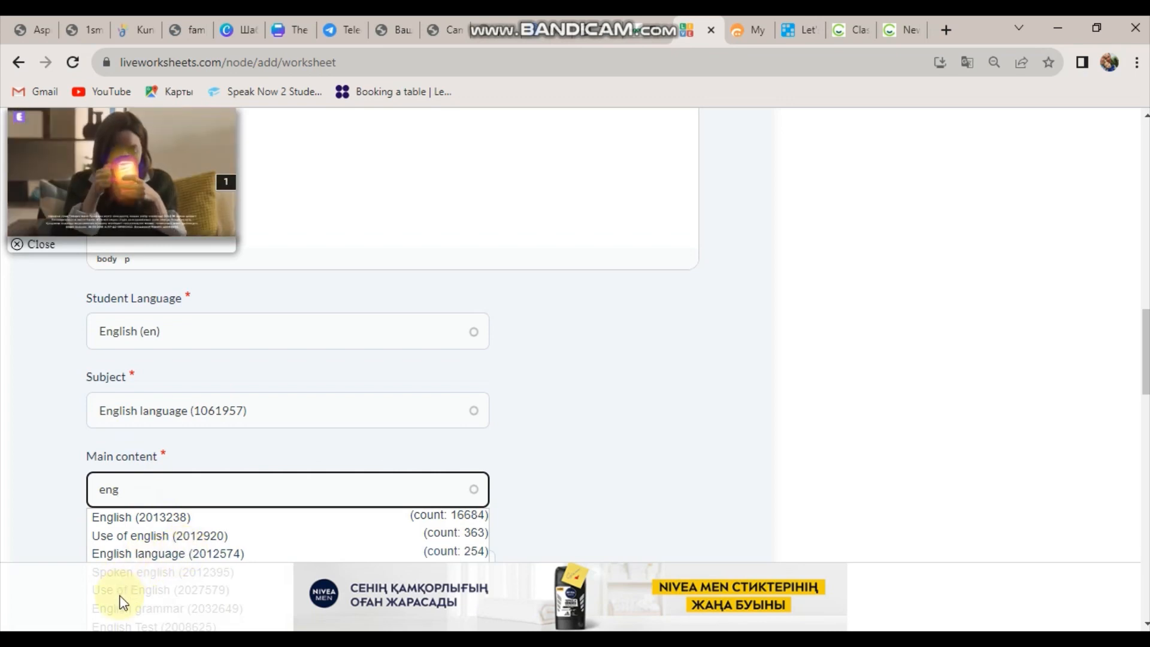
left_click(133, 536)
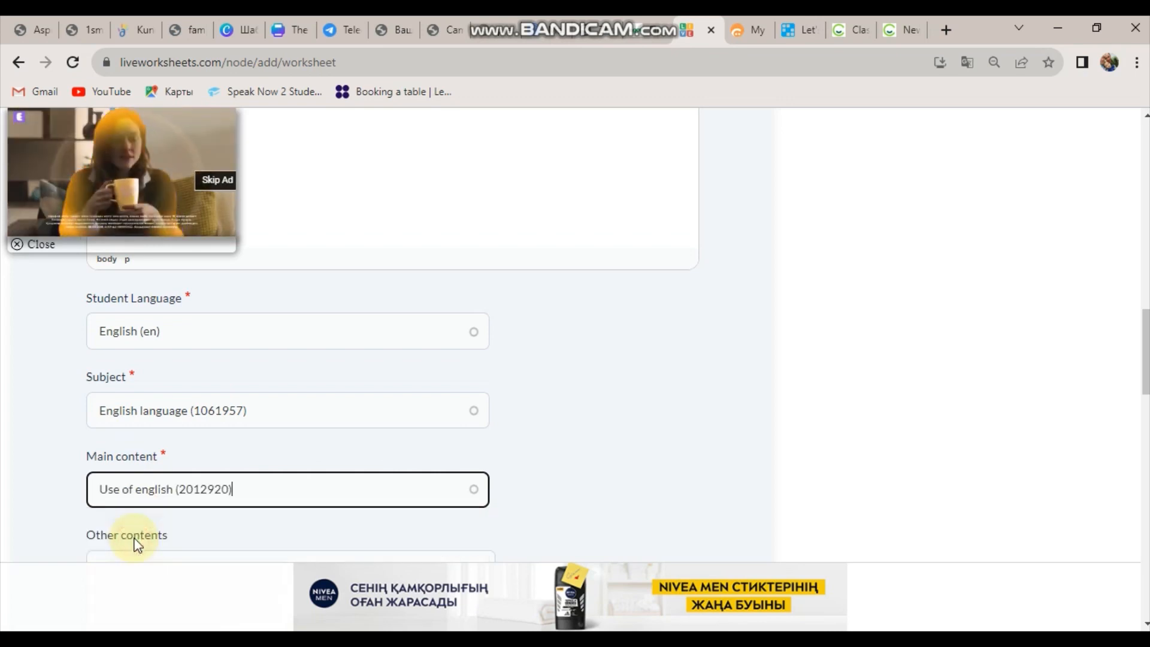
scroll(718, 419, "down", 3)
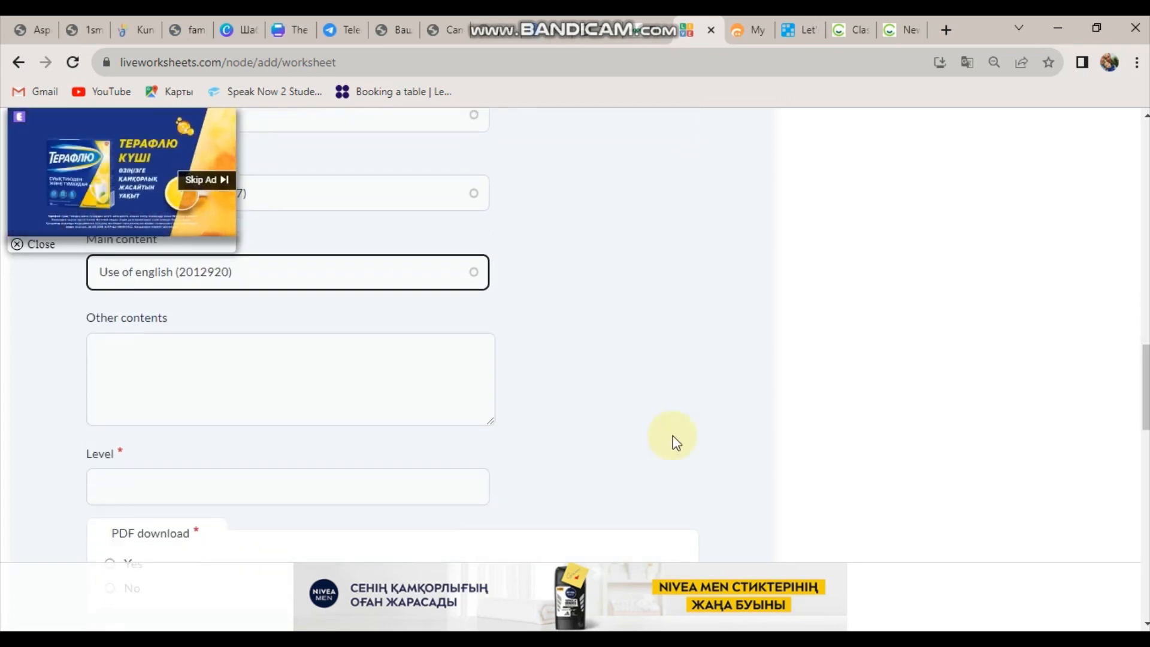
Leave Other contents empty, enter level 7, and allow PDF download.
left_click(218, 338)
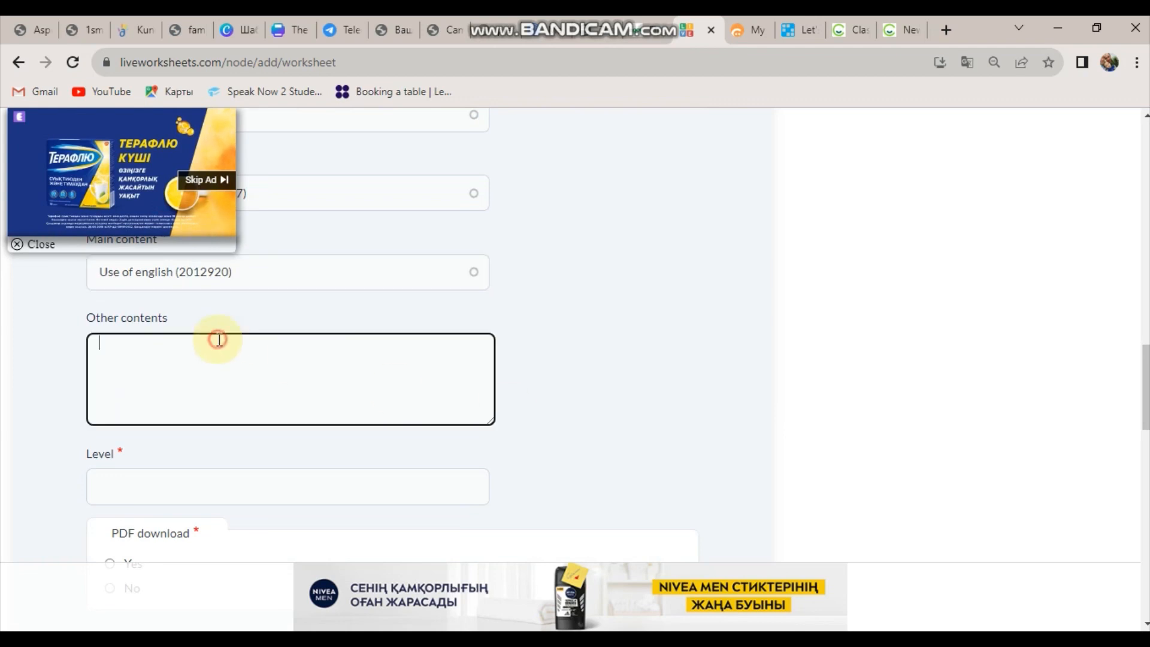
left_click(1111, 379)
scroll(253, 299, "down", 3)
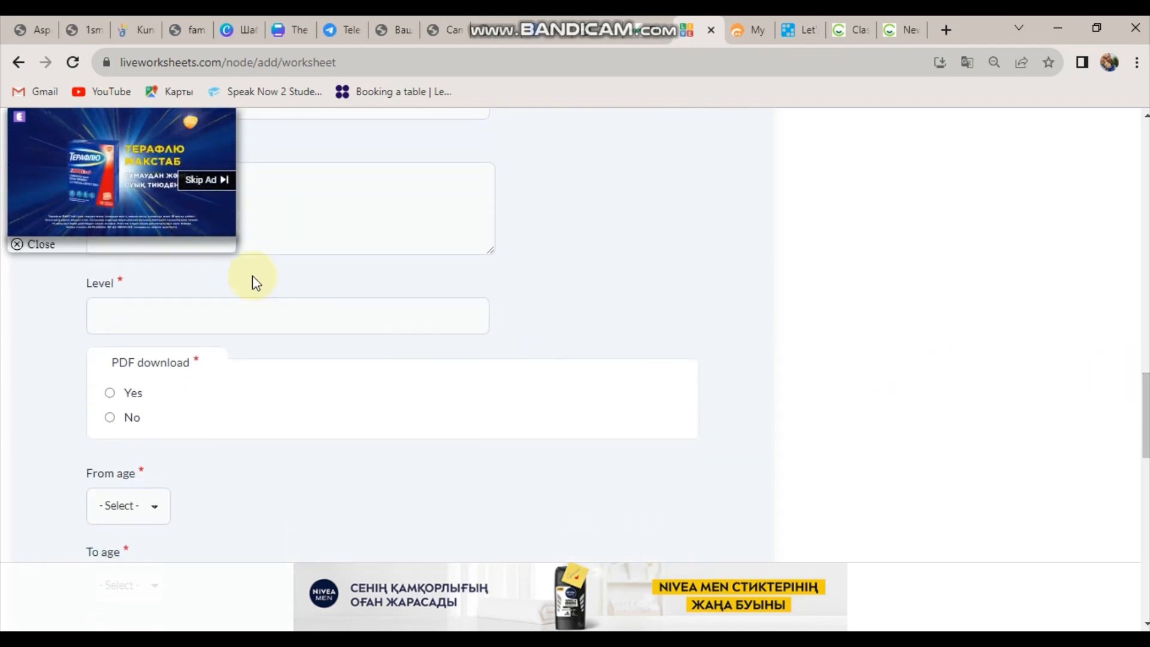
left_click(256, 310)
type("7")
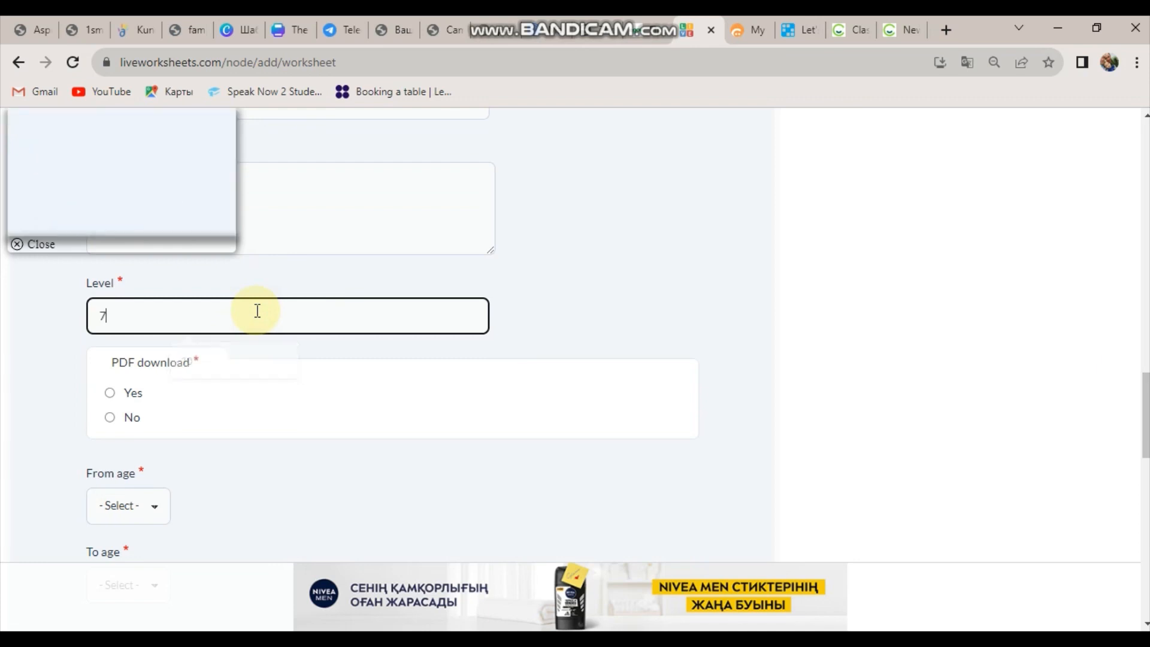
left_click(264, 477)
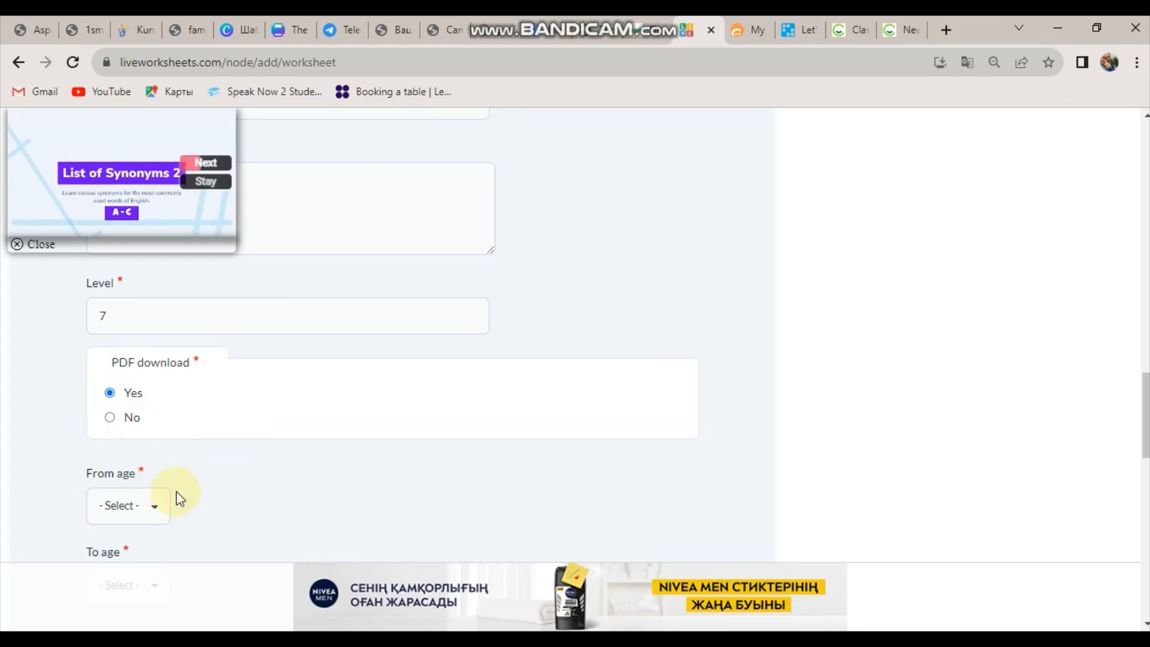
Set the age range from 12 to 13 and save with SAVE AND EDIT ELEMENTS.
left_click(153, 506)
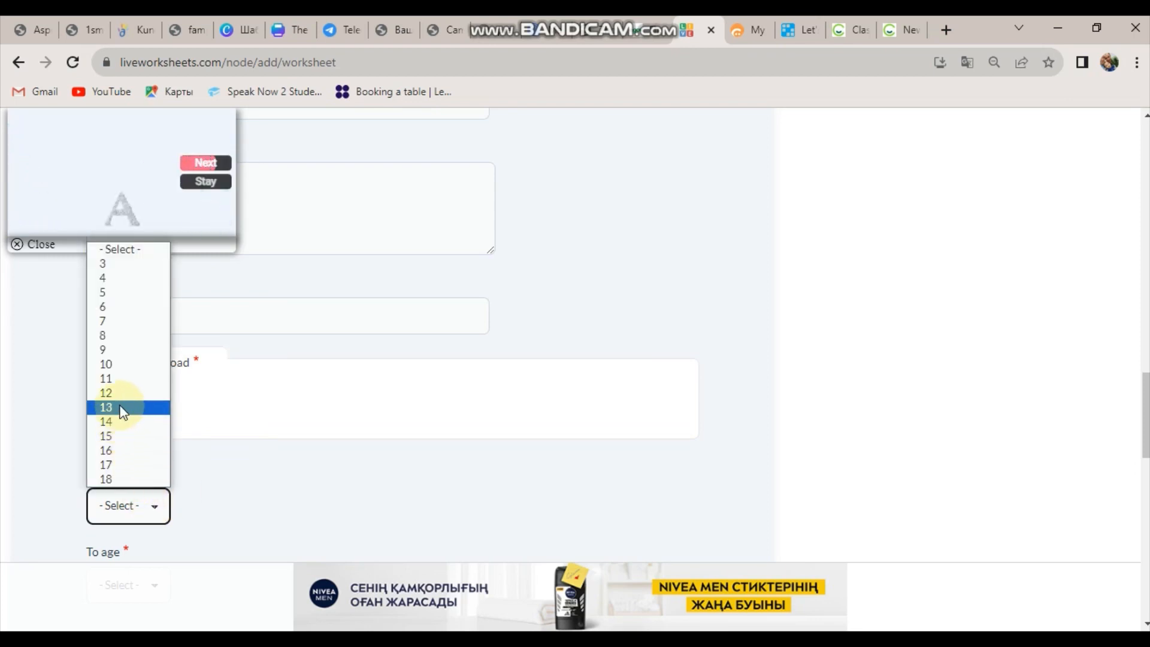
left_click(110, 393)
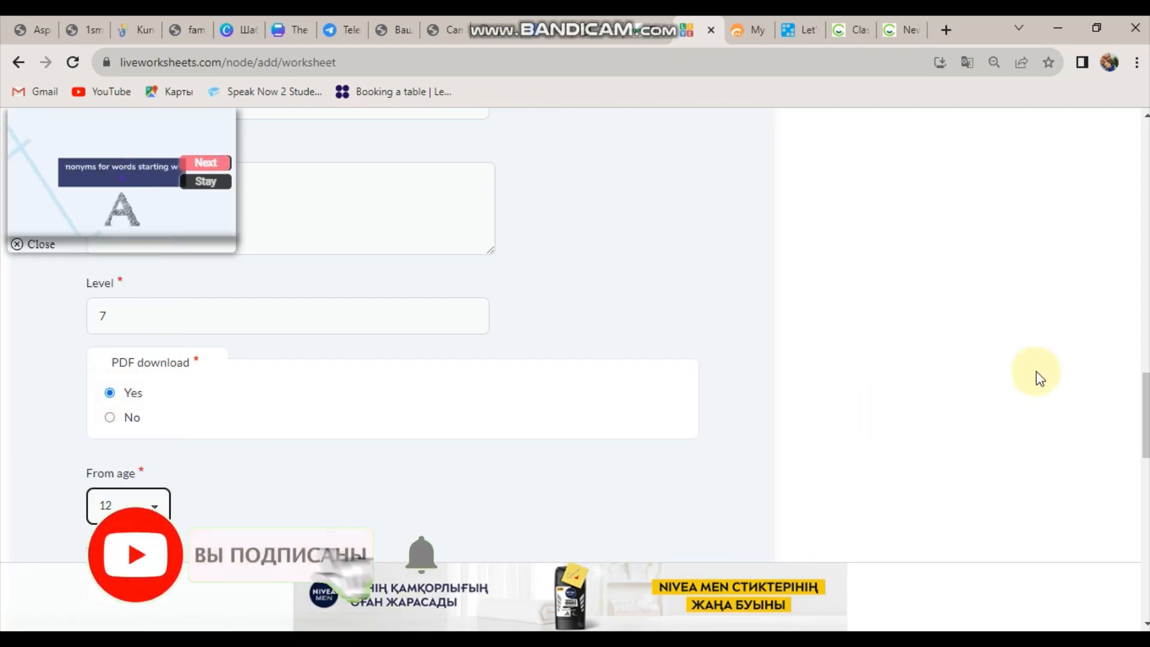
scroll(1040, 379, "down", 4)
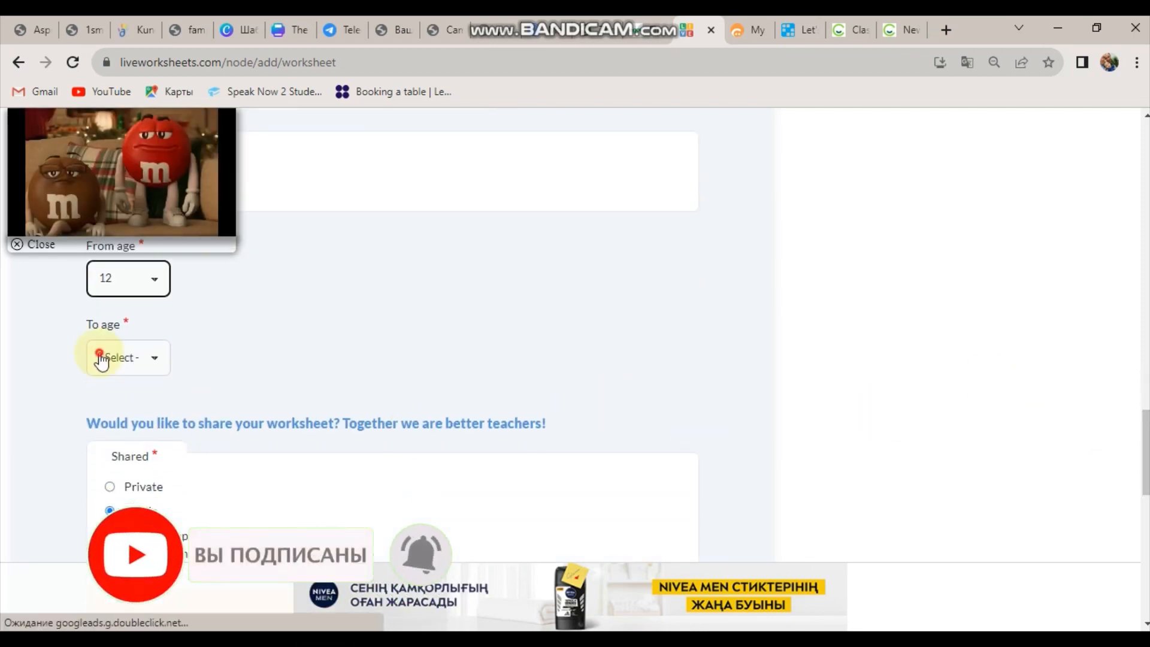
left_click(102, 359)
left_click(111, 244)
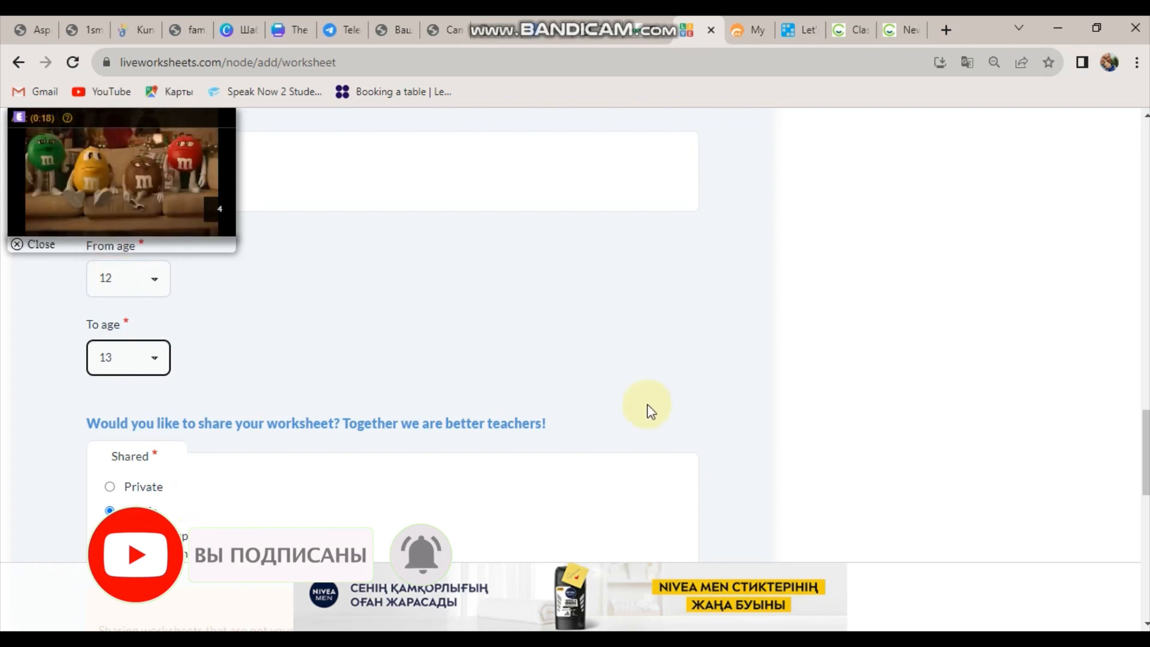
scroll(650, 412, "down", 2)
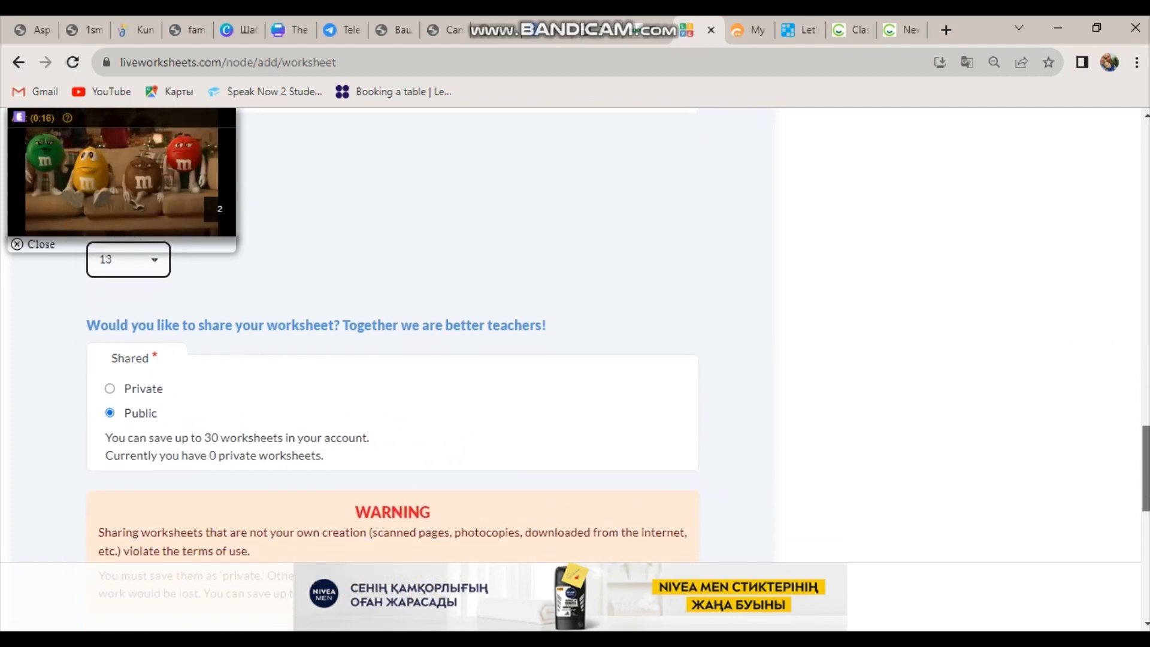
left_click_drag(1146, 476, 1146, 481)
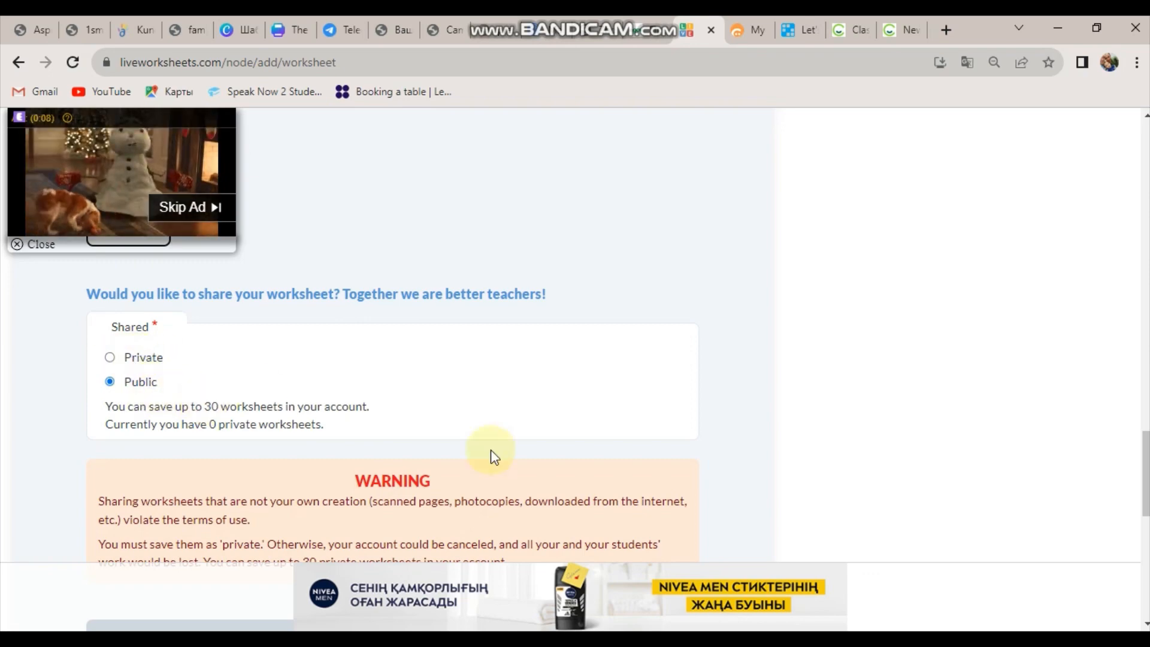
scroll(389, 359, "down", 3)
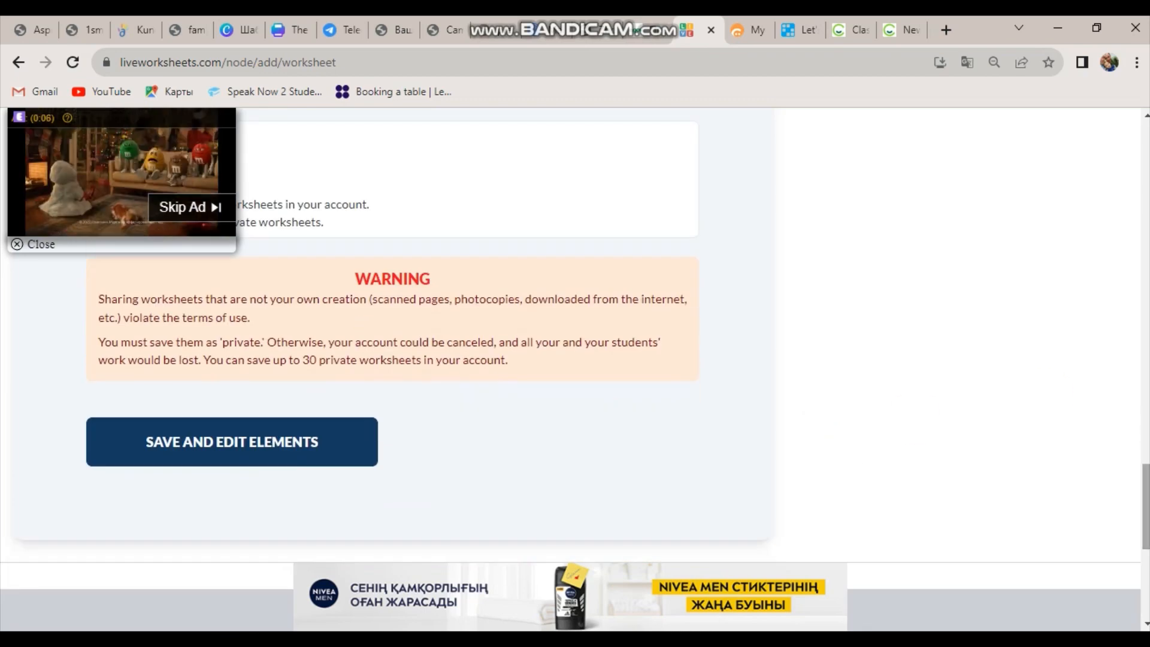
left_click(242, 446)
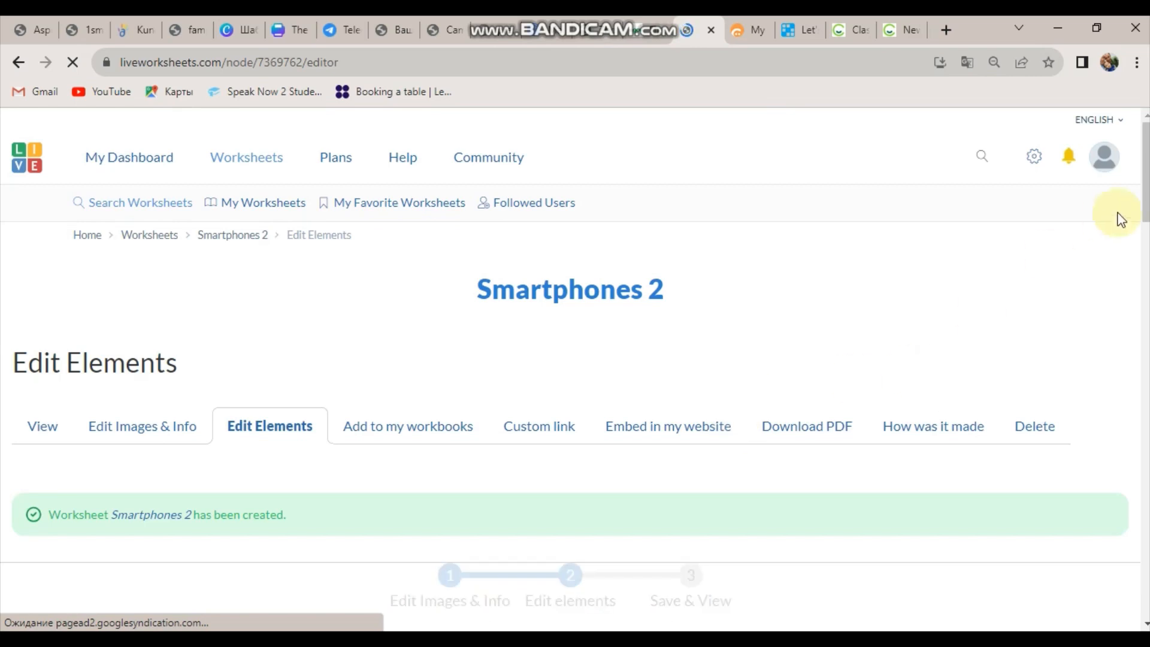
scroll(1145, 201, "down", 5)
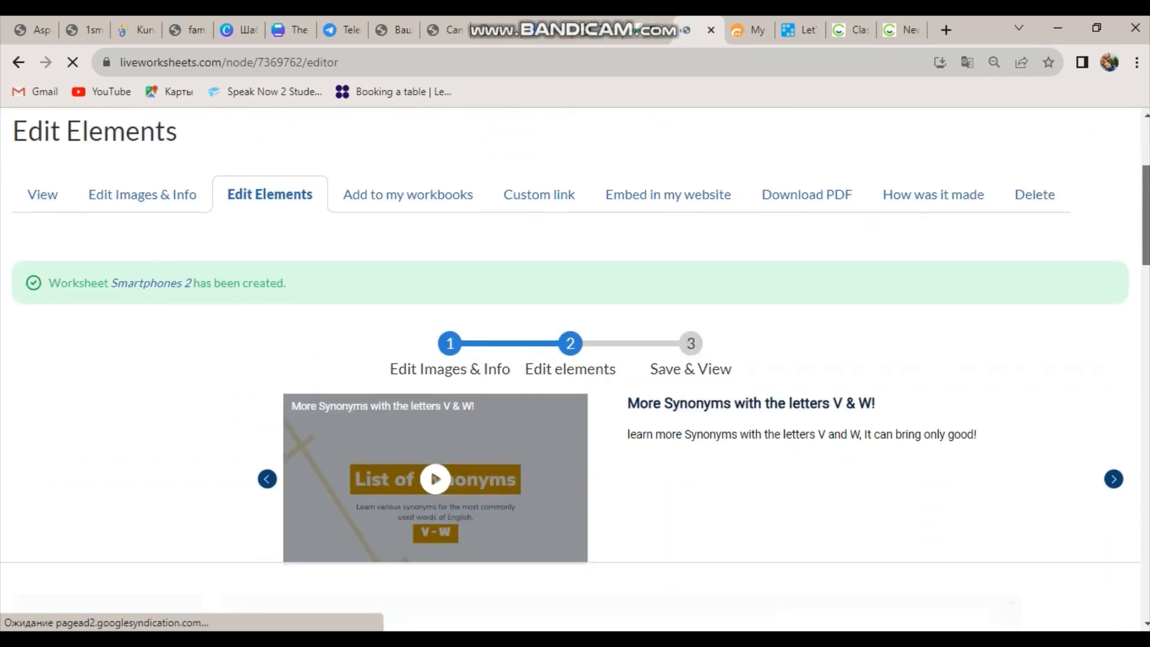
scroll(1145, 201, "down", 6)
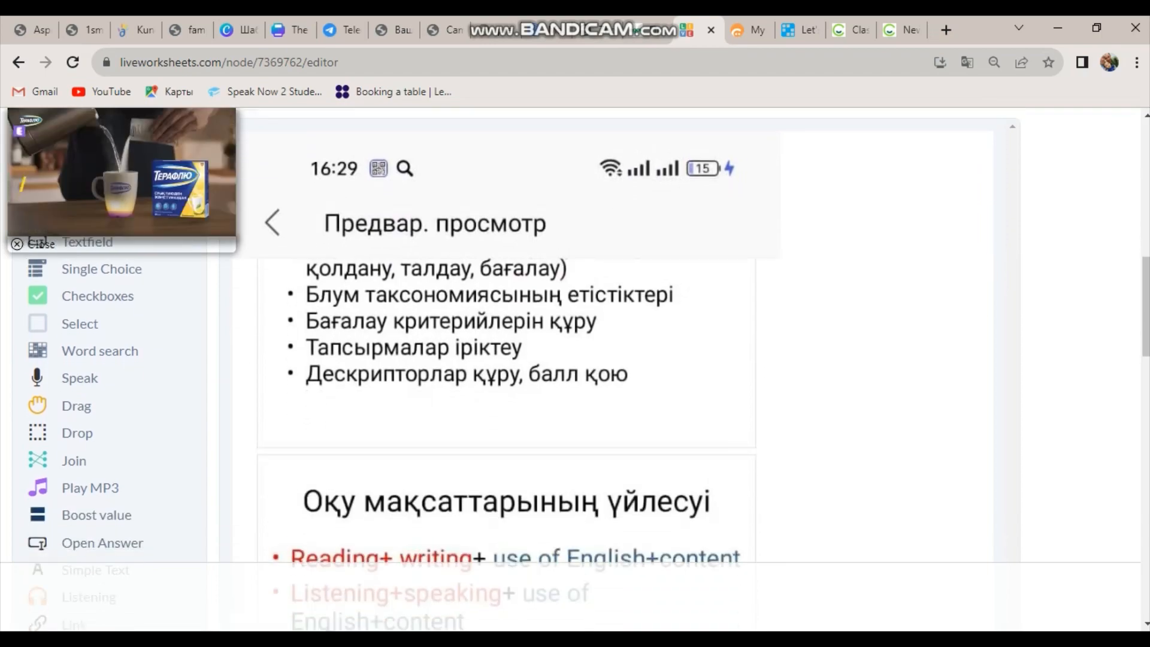
scroll(506, 299, "down", 10)
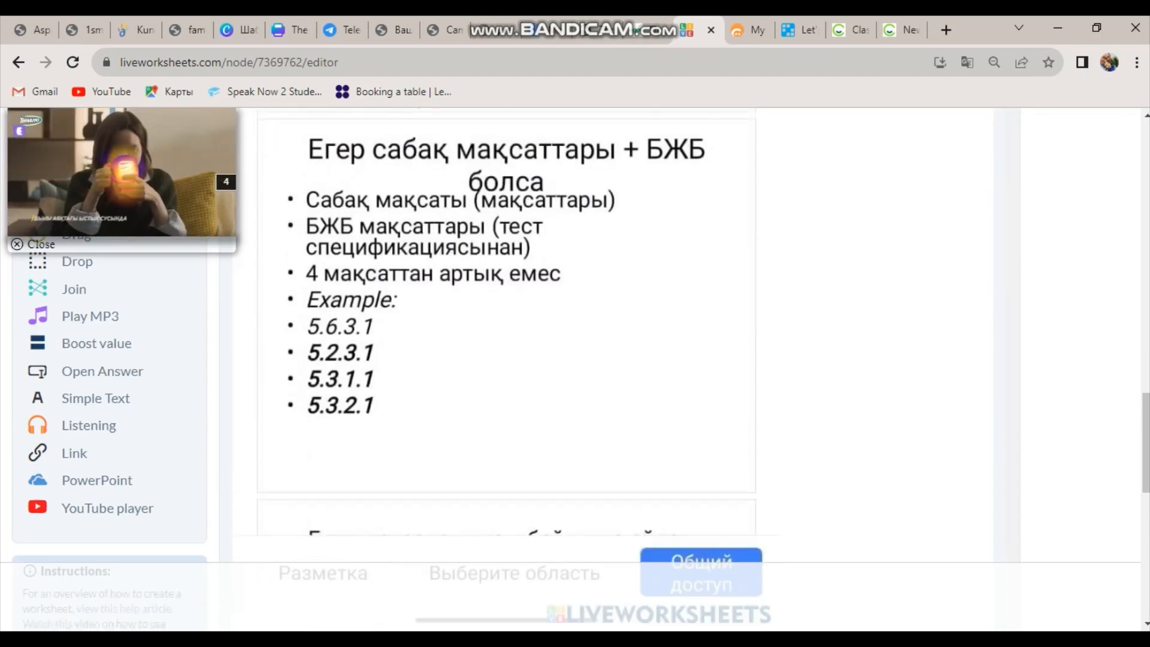
scroll(1113, 377, "up", 10)
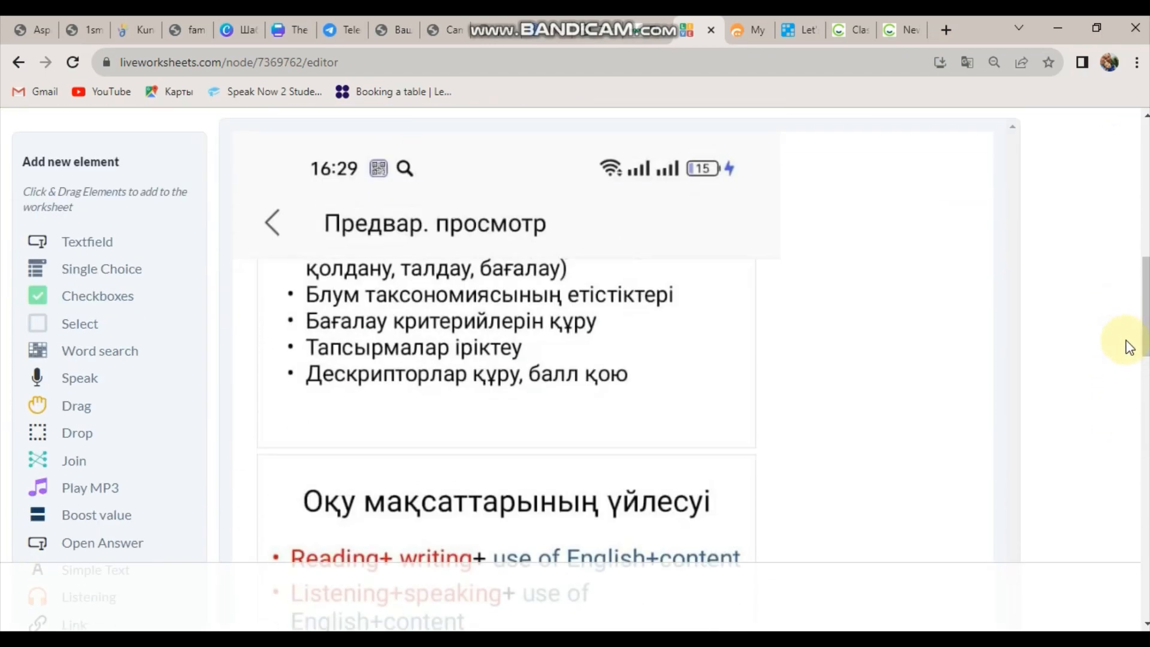
scroll(1137, 359, "up", 3)
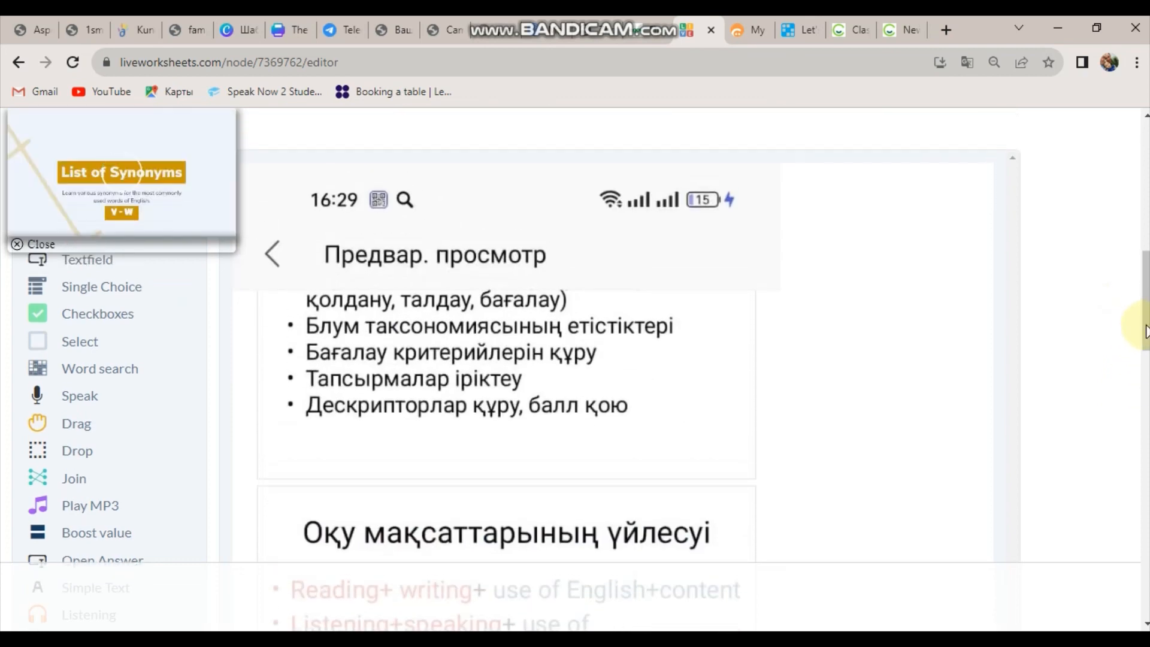
scroll(1145, 333, "up", 2)
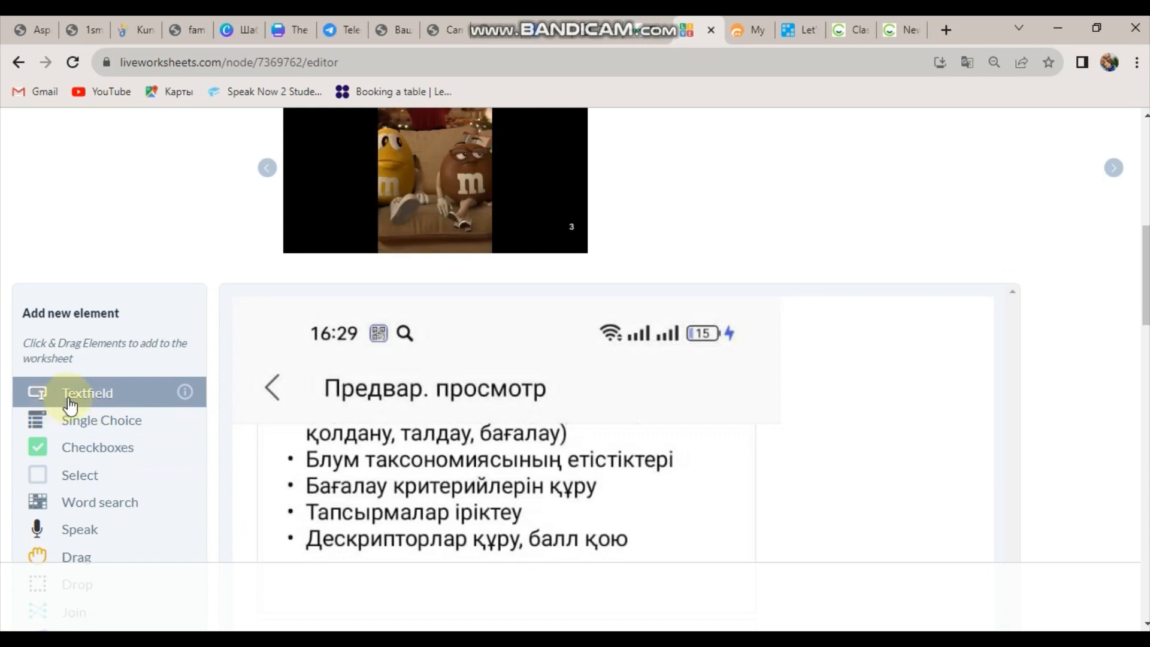
Place a Single Choice dropdown over 'етістіктері' after Блум таксономиясының, closing its settings unchanged.
left_click(99, 428)
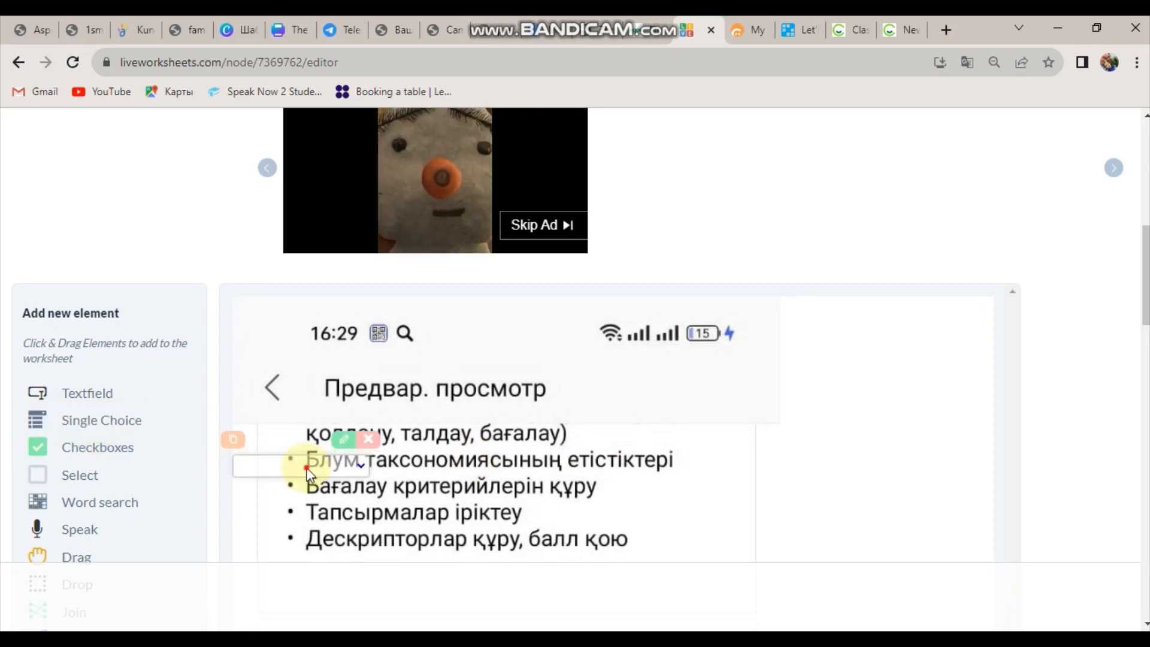
left_click_drag(302, 473, 639, 467)
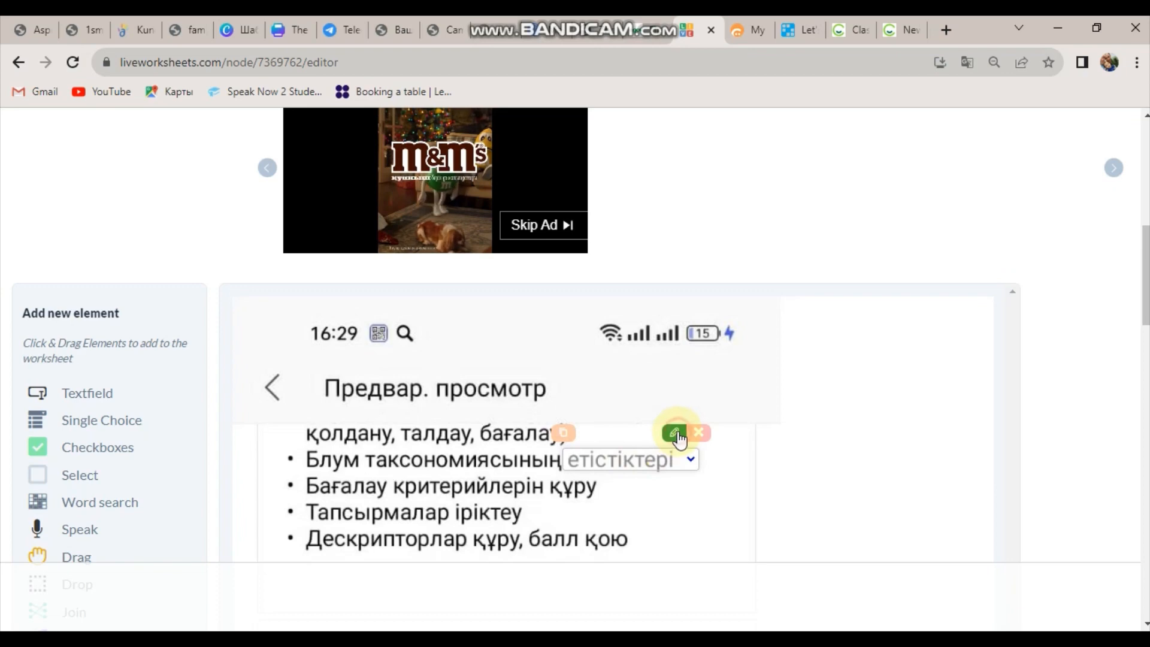
left_click(673, 432)
left_click(460, 356)
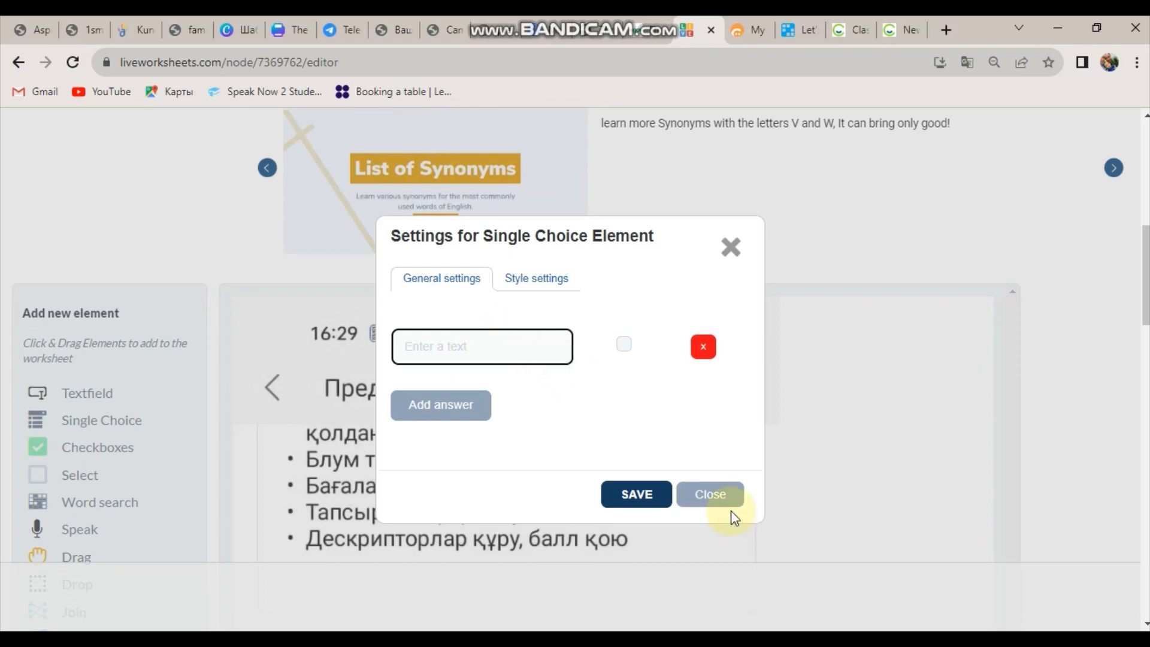
left_click(713, 501)
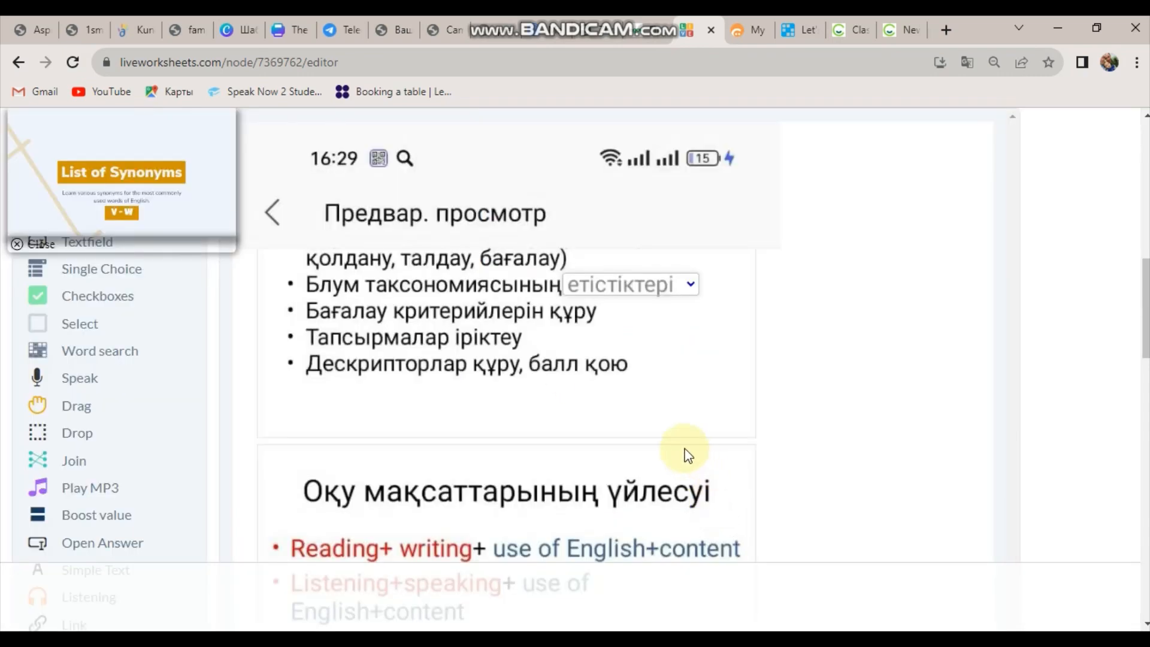
Move the checkbox to the Тапсырмалар іріктеу line and place a Select box beside the bullets.
left_click(96, 302)
left_click_drag(251, 328, 296, 335)
left_click(96, 323)
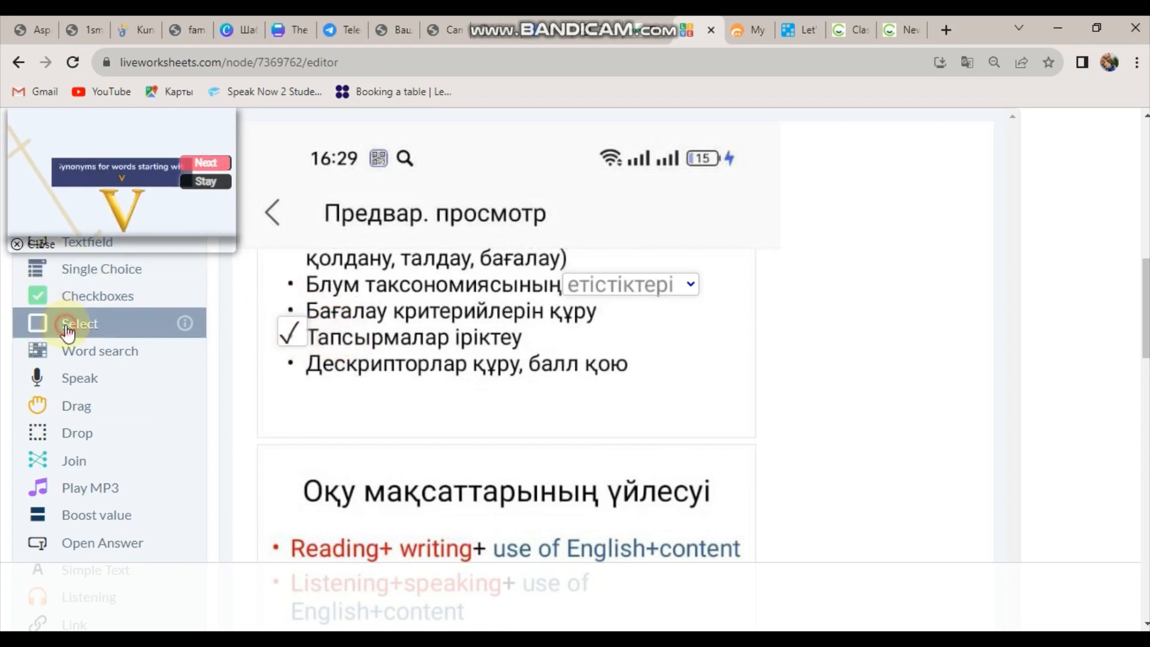
left_click(239, 323)
left_click_drag(236, 334, 297, 290)
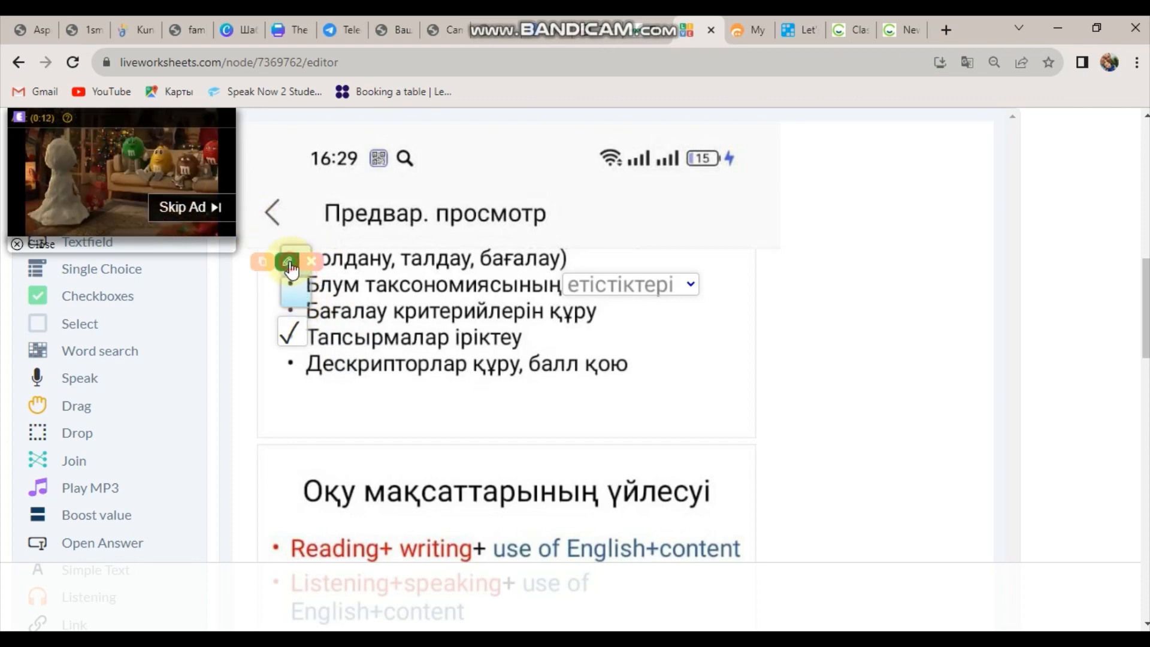
Check the Select box's answer types, leave it at Neutral Answer, and dismiss the ad video.
left_click(289, 264)
left_click(479, 388)
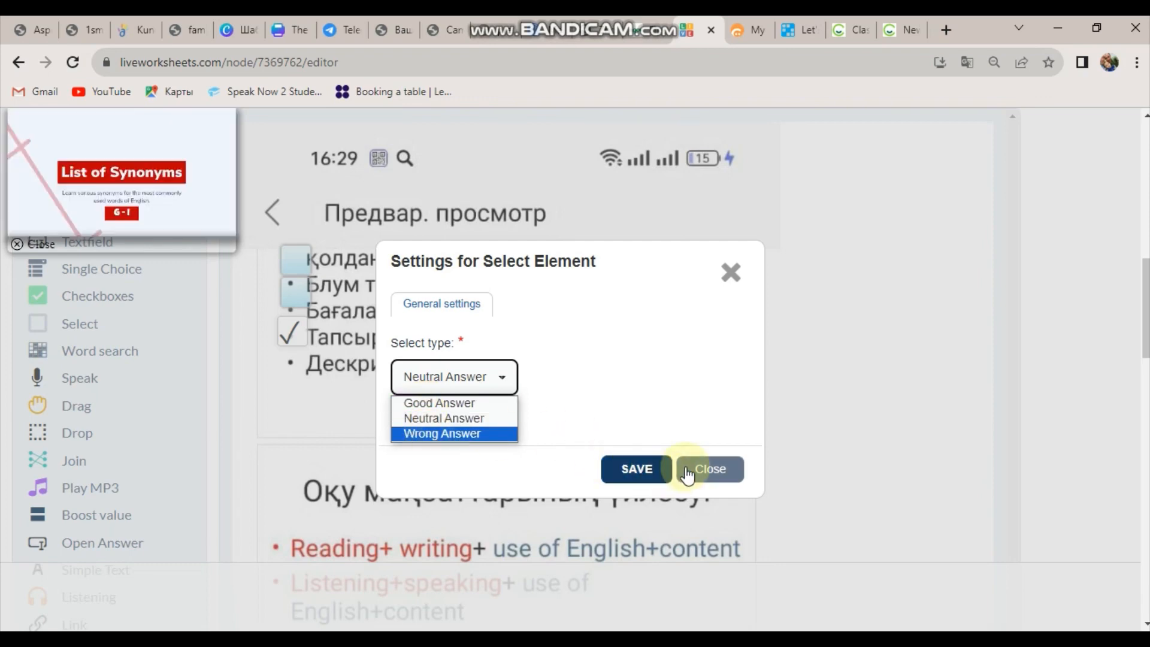
left_click(707, 475)
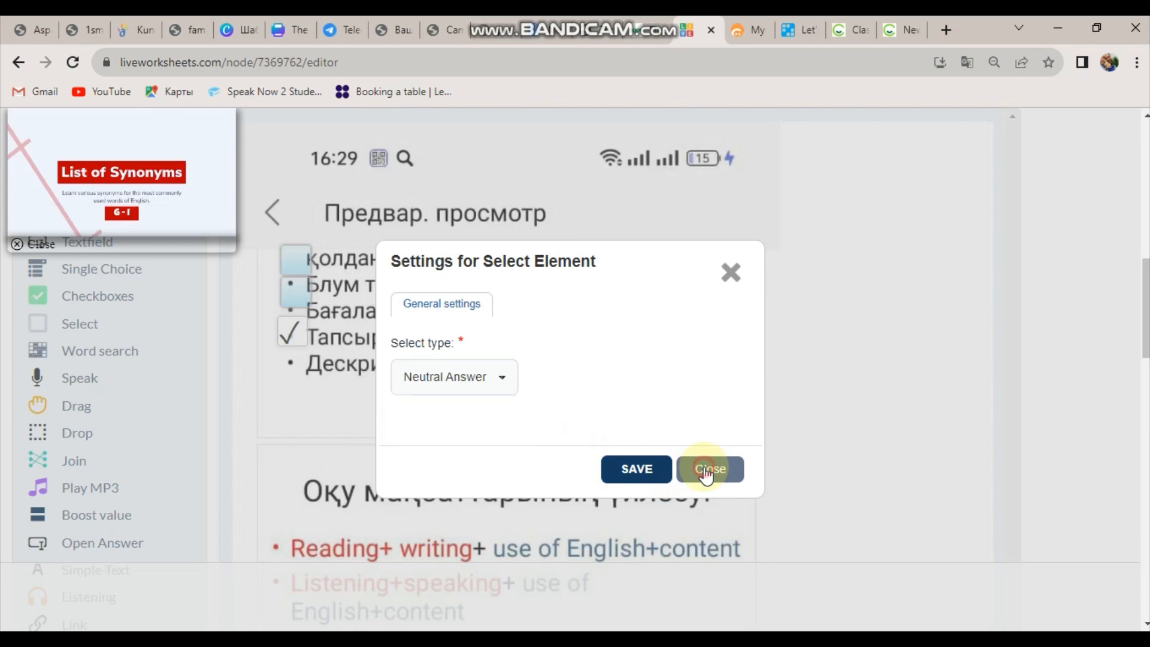
left_click(707, 474)
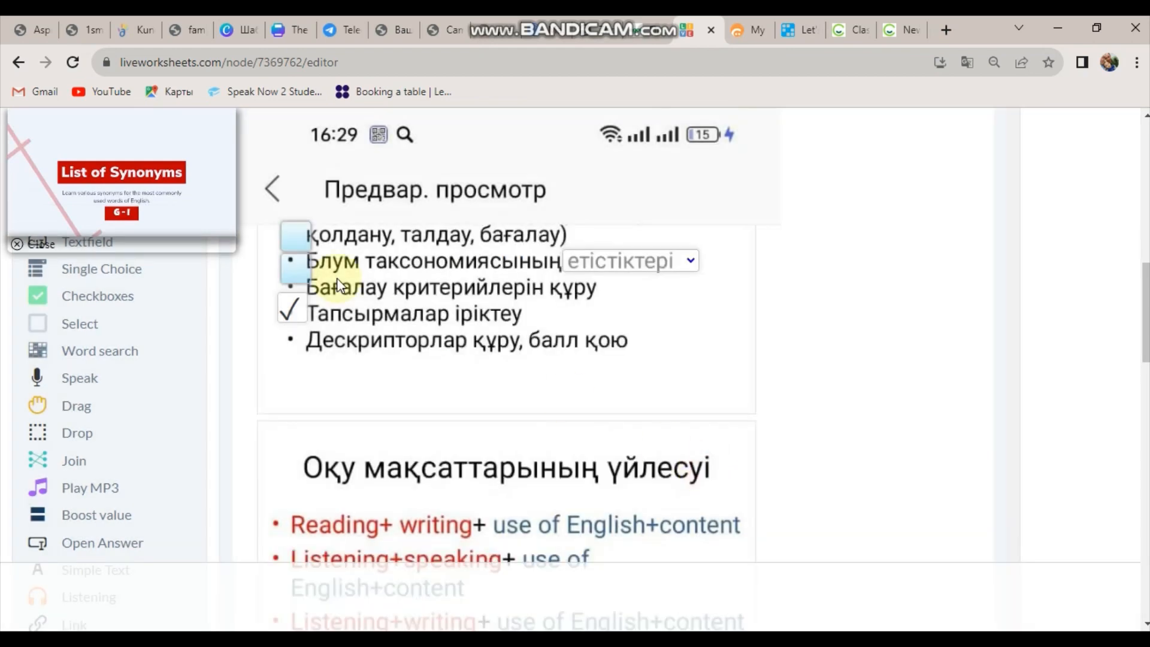
left_click(18, 246)
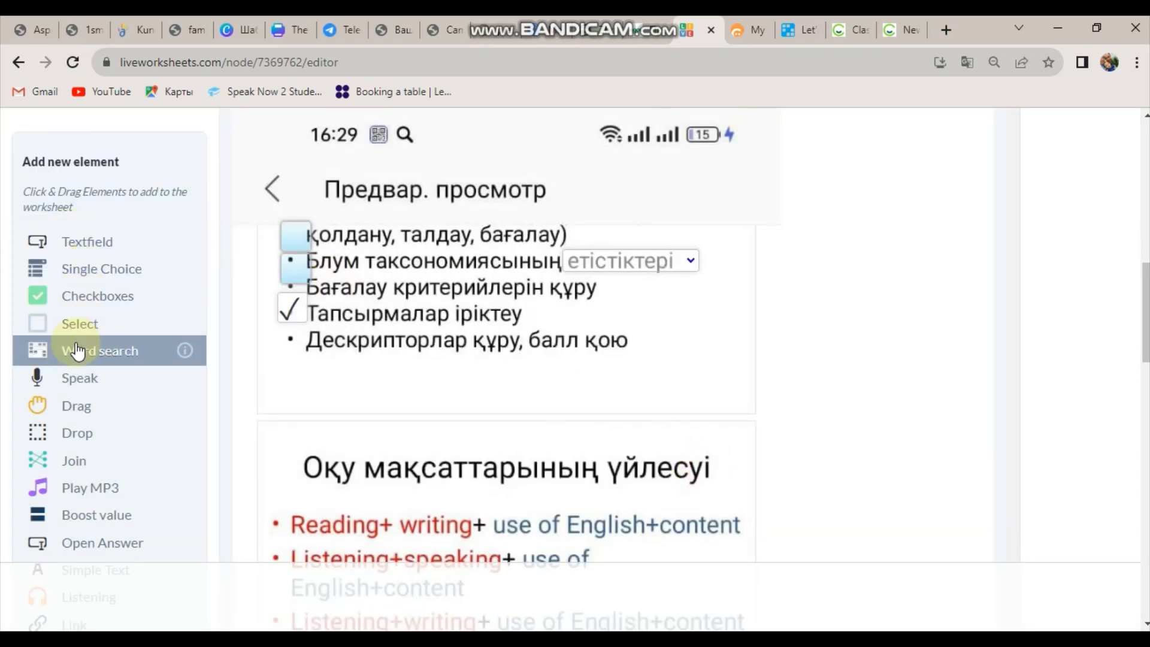
Add a Word search grid beside the bullet list and set it to 2 rows by 3 columns.
left_click_drag(86, 362, 705, 373)
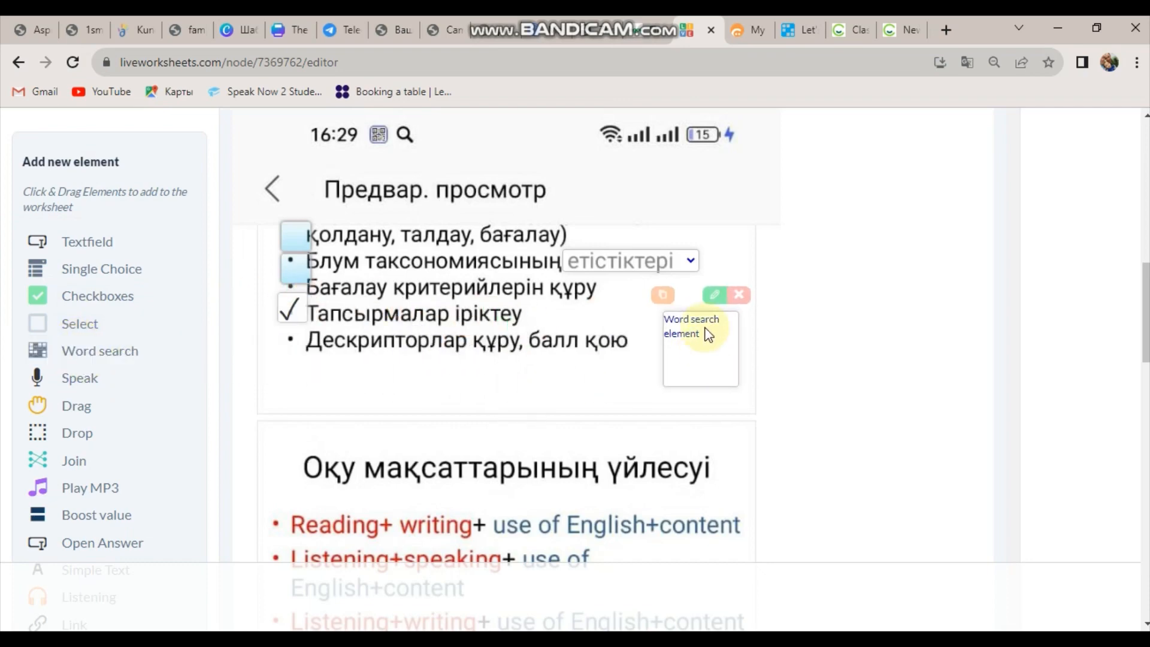
left_click(715, 296)
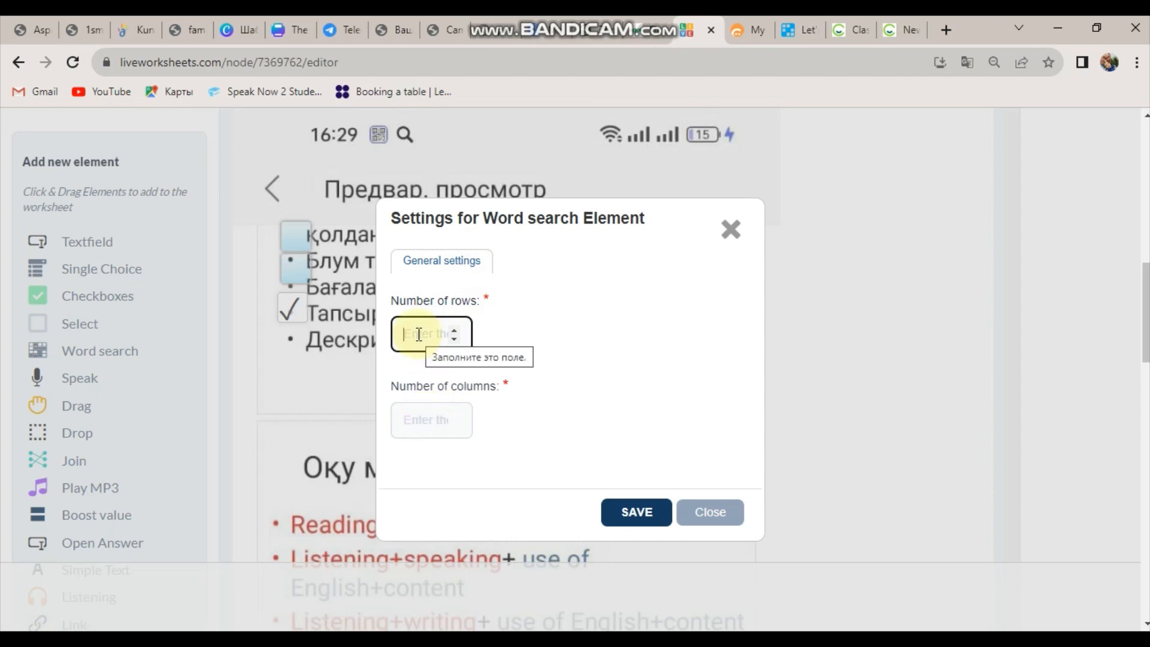
type("2")
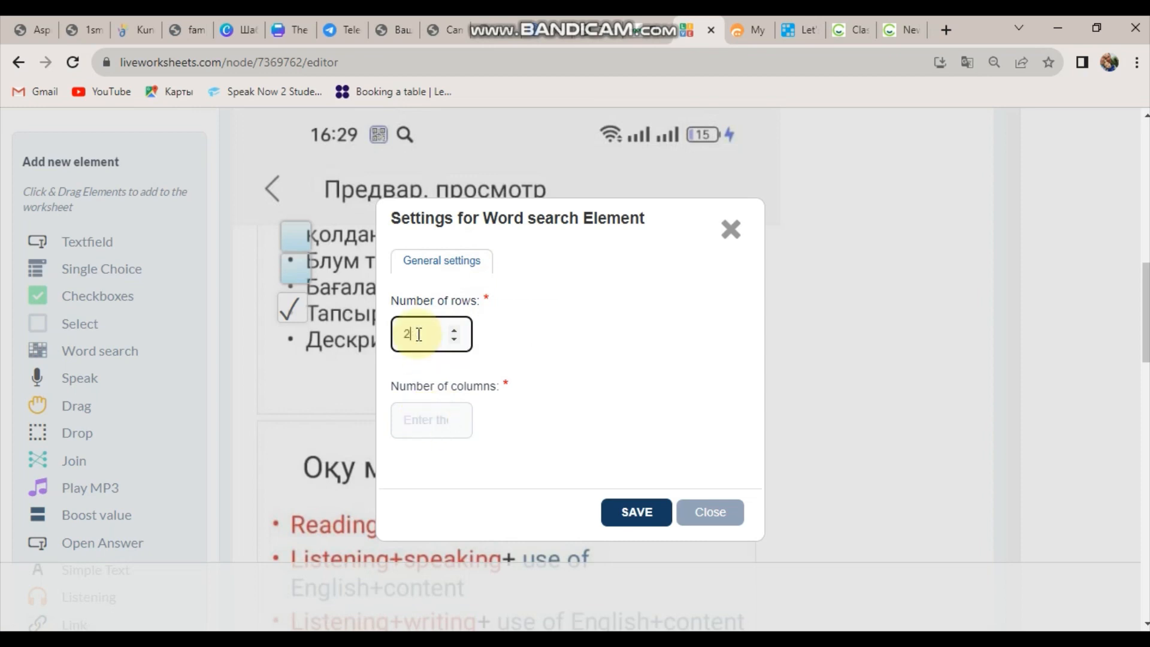
left_click(425, 418)
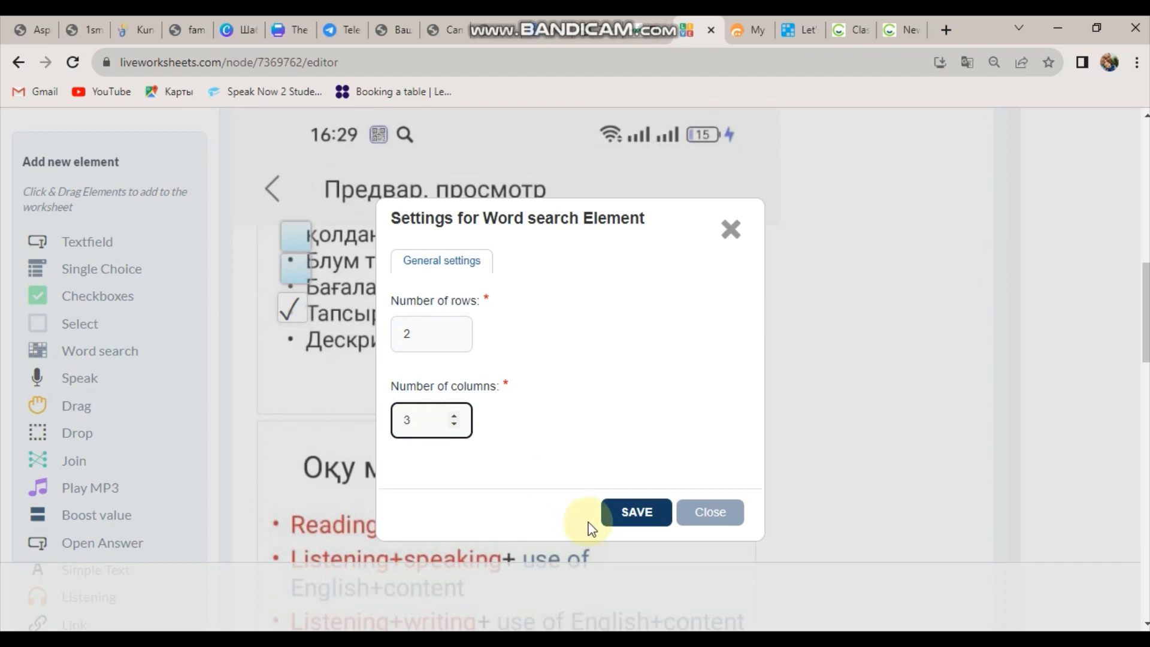
left_click(636, 511)
mouse_move(680, 325)
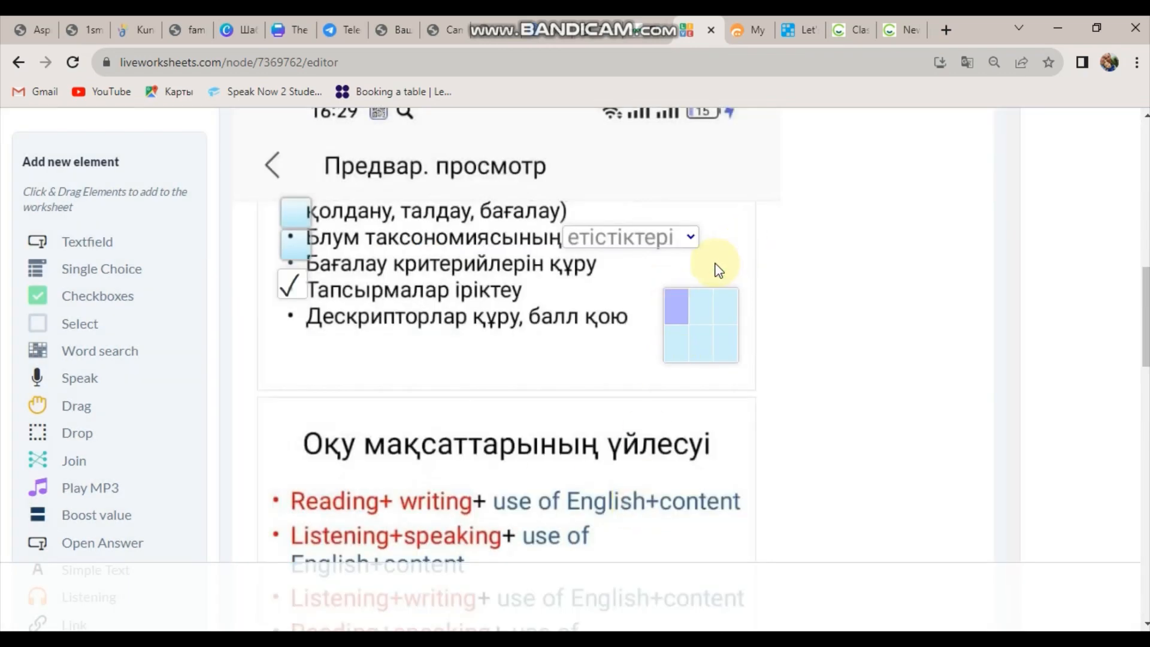
mouse_move(686, 304)
left_click(713, 273)
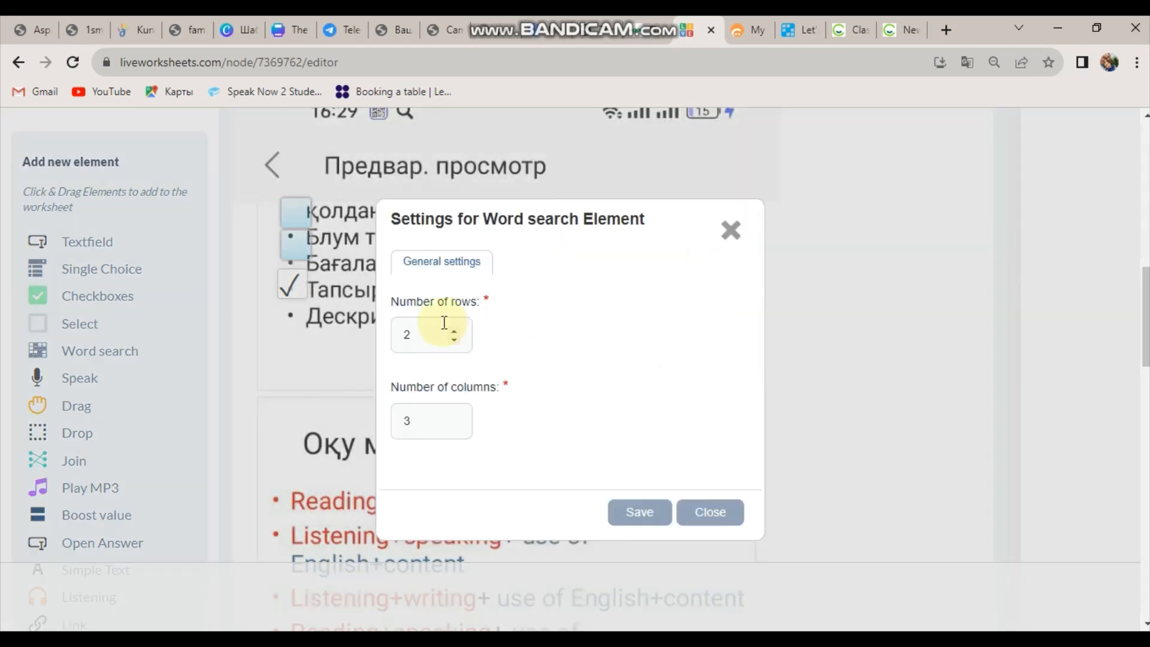
left_click(701, 518)
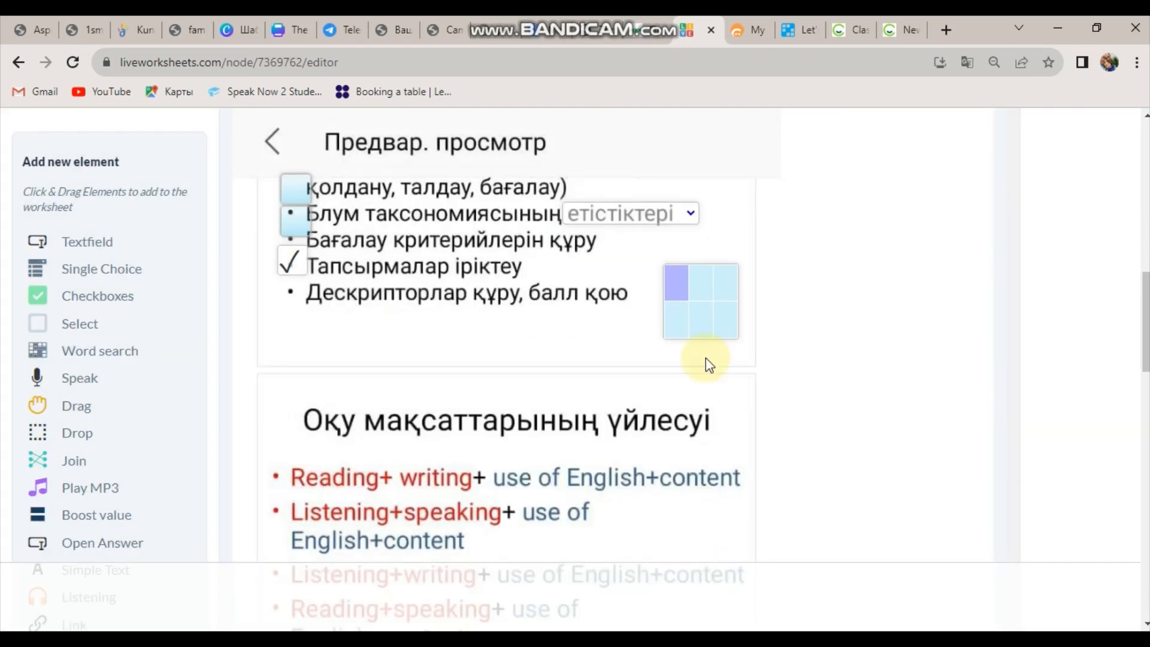
Mark the answer cells in the grid's top row, then recheck its settings without changes.
mouse_move(686, 288)
key("Tab")
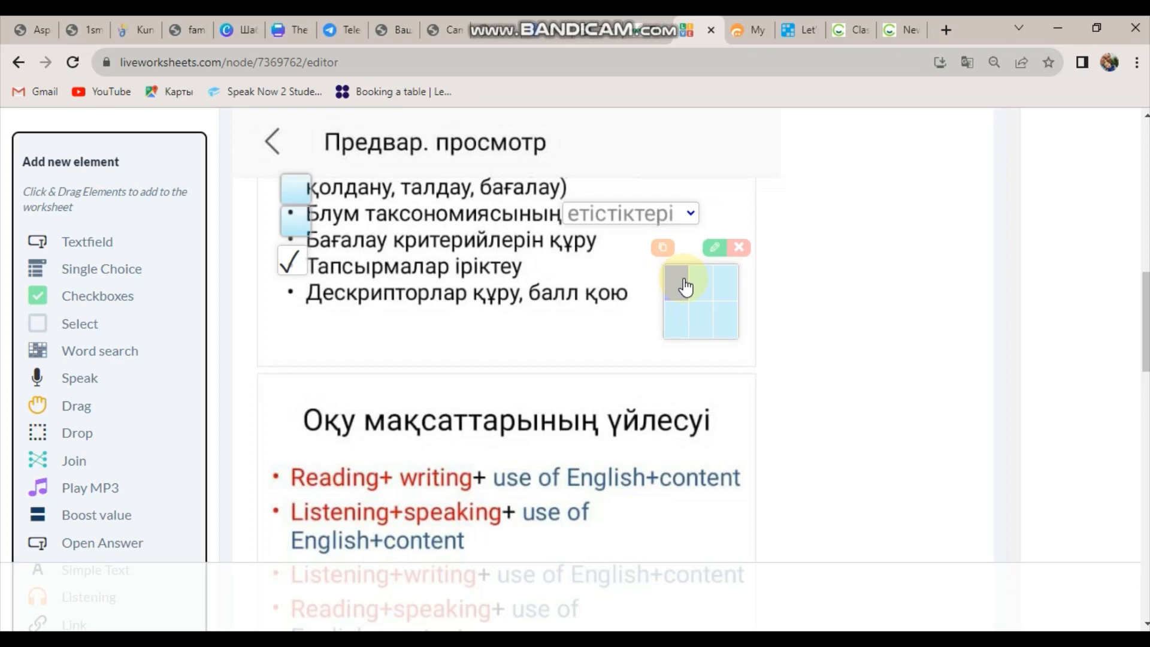
left_click_drag(686, 288, 702, 294)
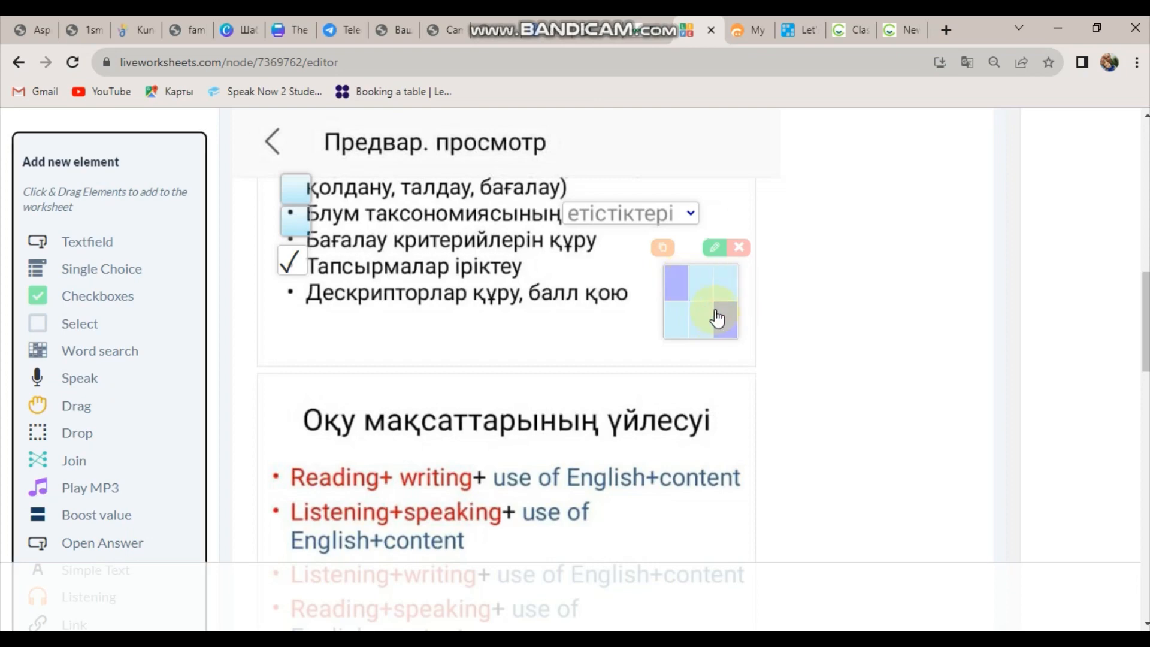
left_click(768, 311)
left_click(502, 336)
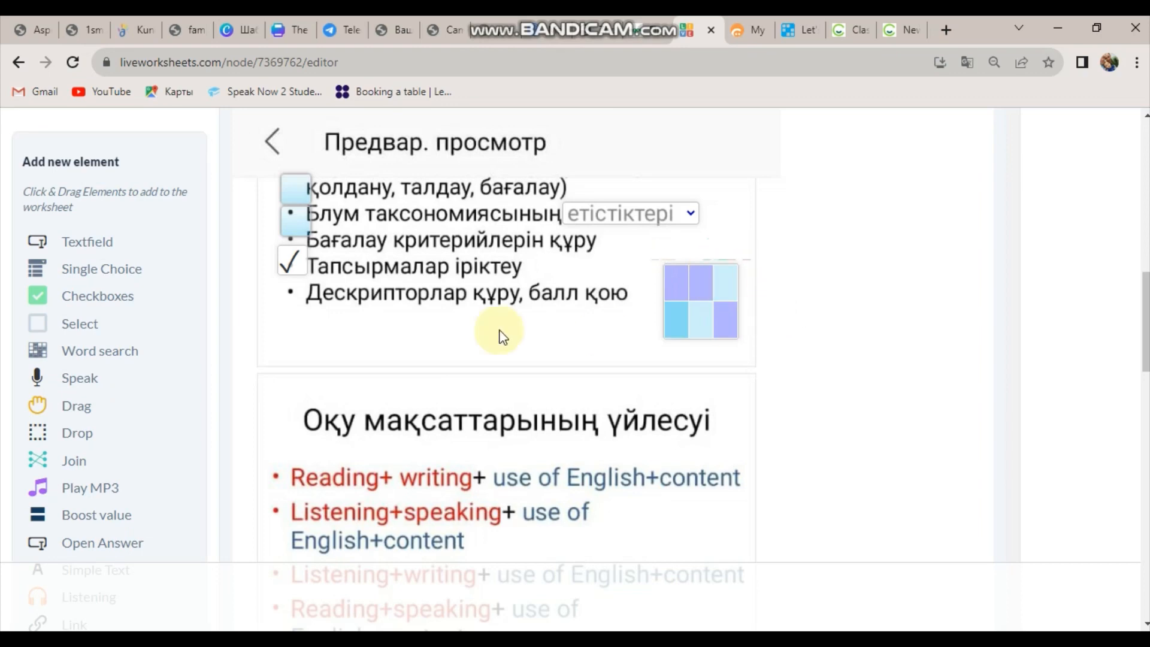
left_click(701, 292)
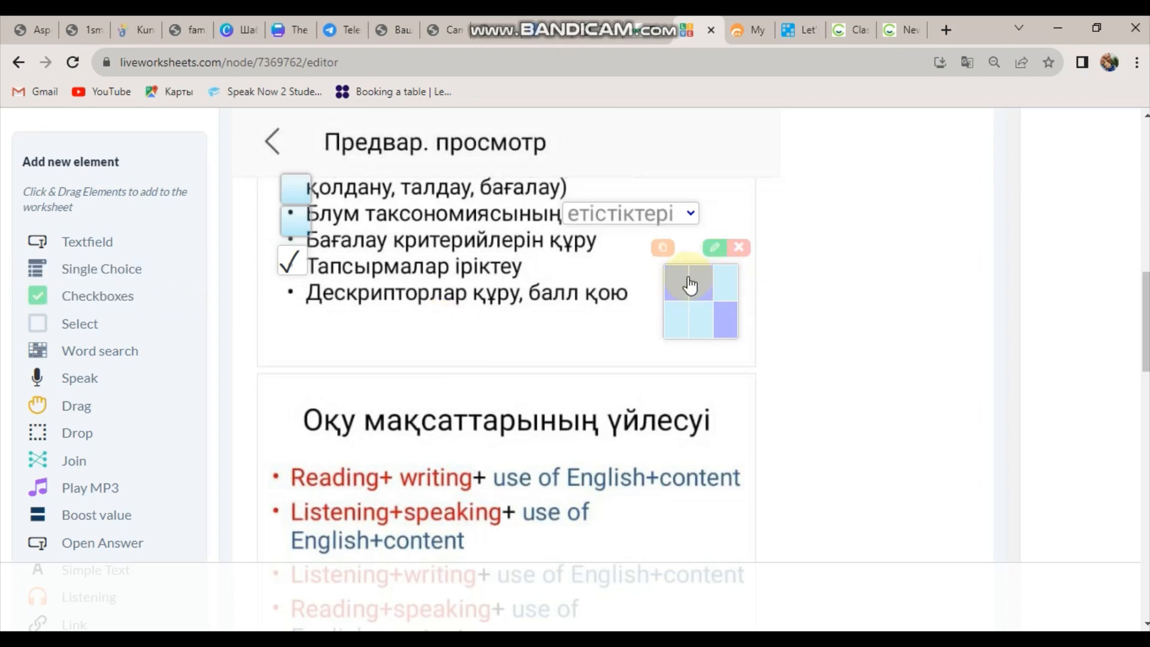
left_click(712, 250)
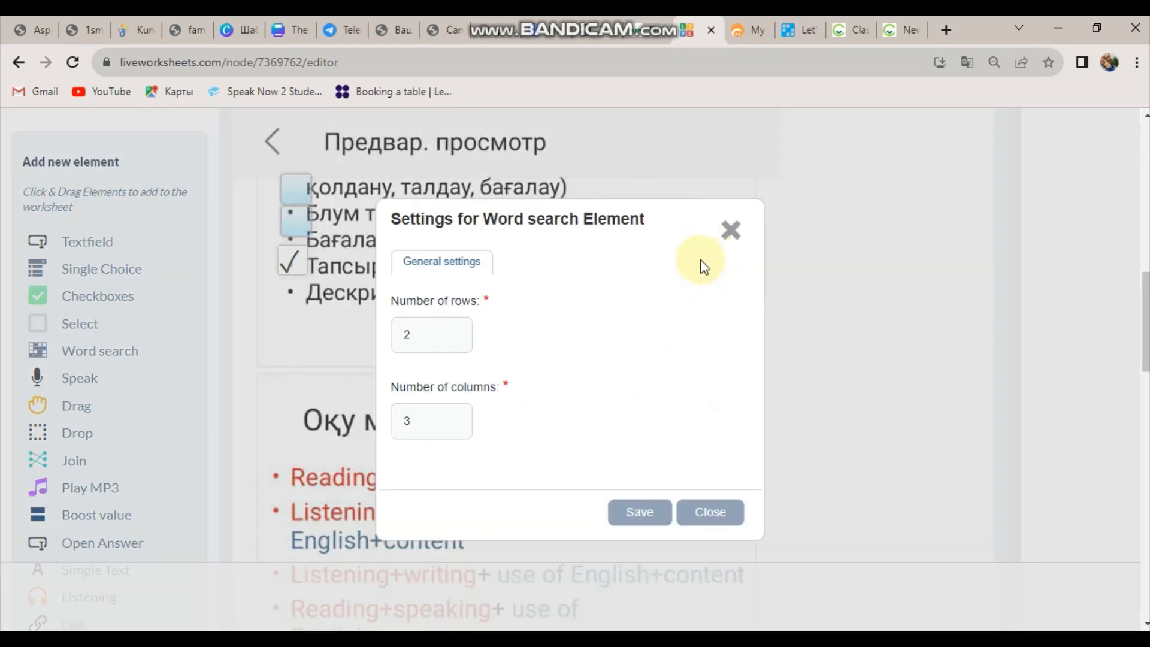
left_click(460, 265)
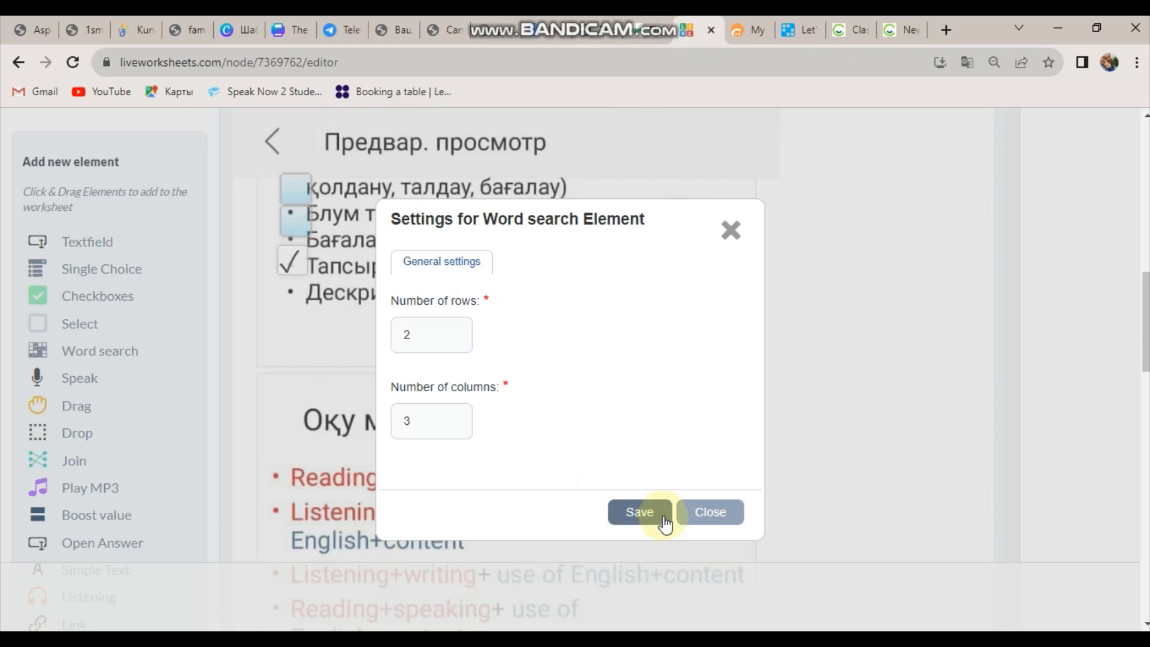
left_click(709, 513)
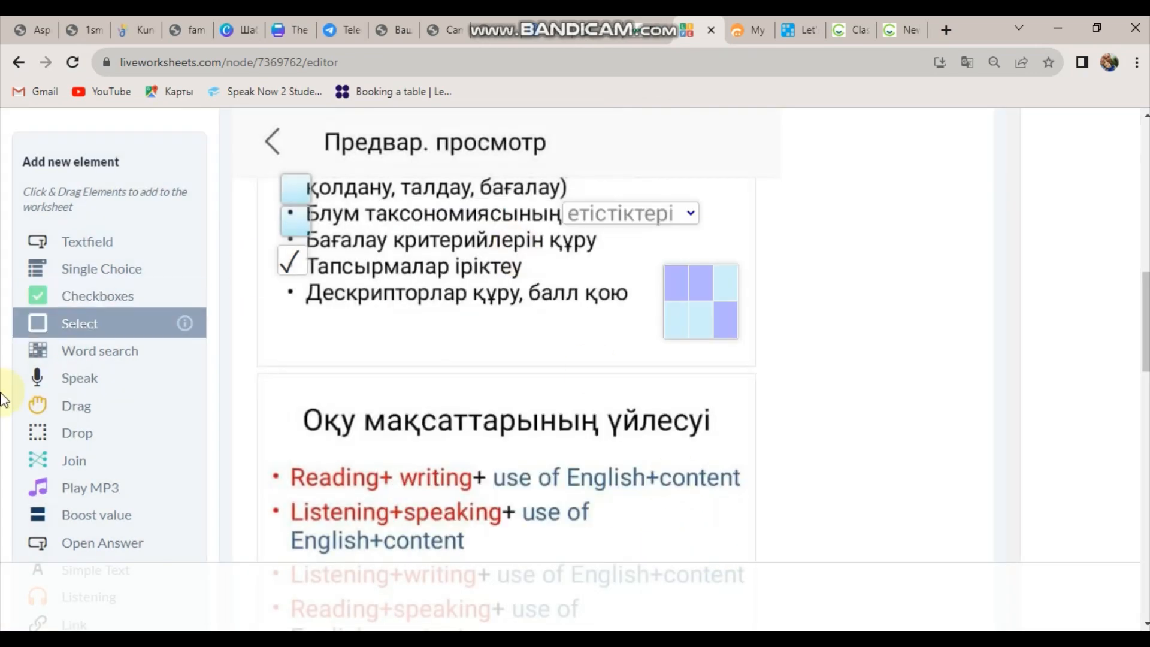
Add a Speak element below the bullet list and a Drag element on the Reading+writing line.
left_click(73, 386)
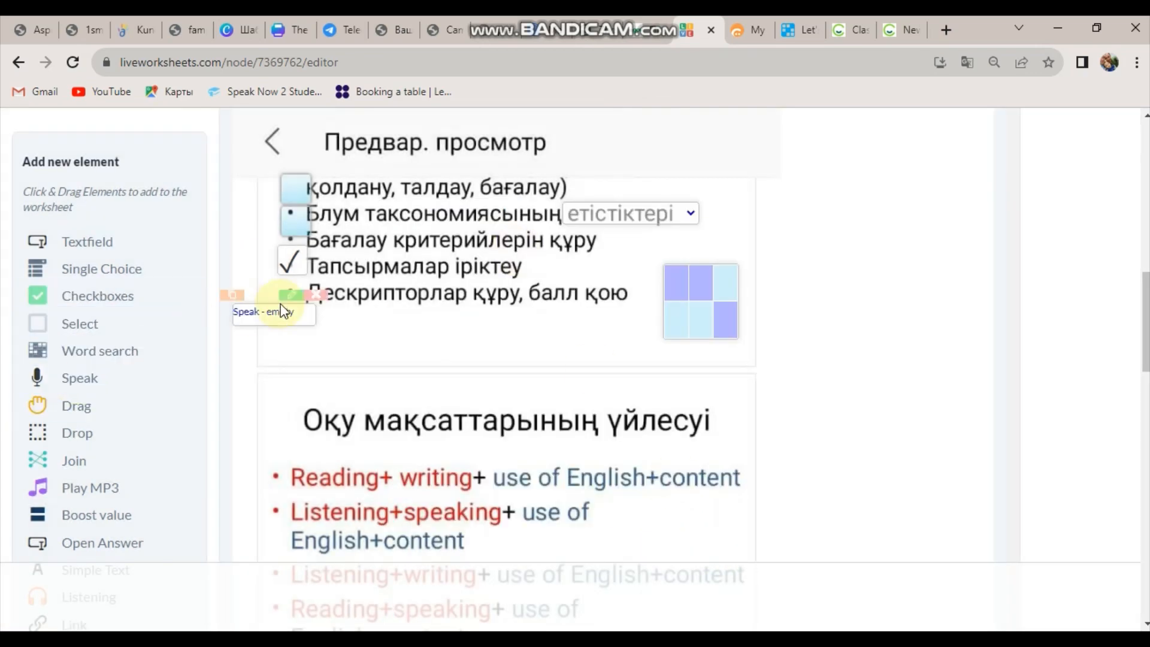
left_click_drag(276, 314, 343, 352)
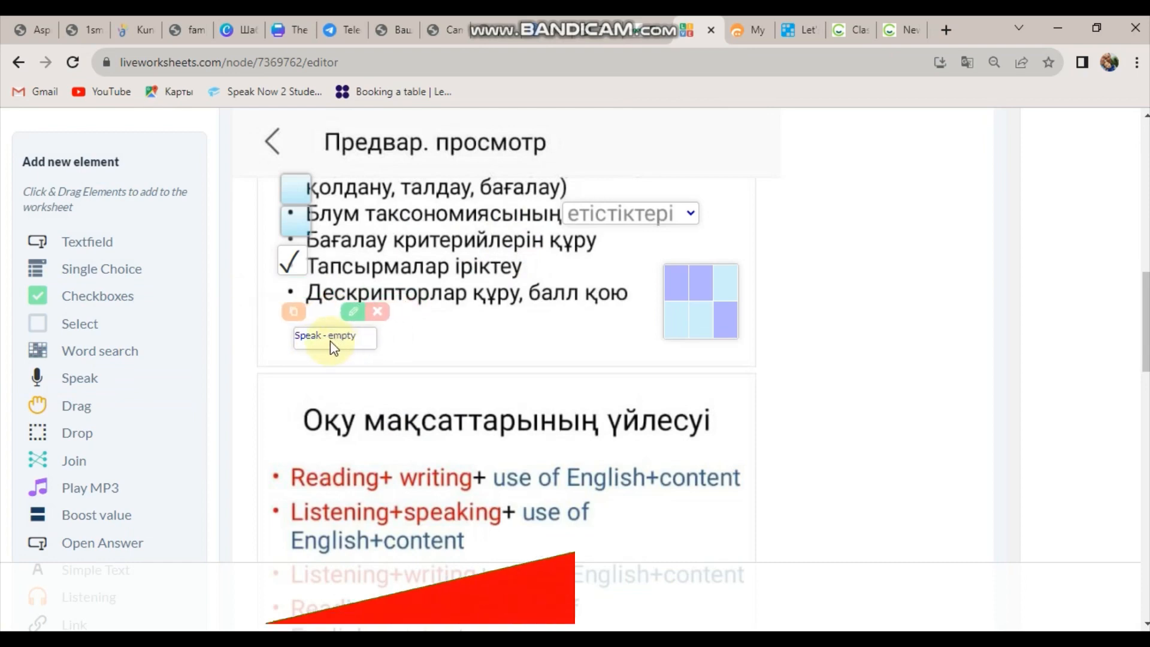
left_click(47, 412)
left_click_drag(245, 313, 335, 481)
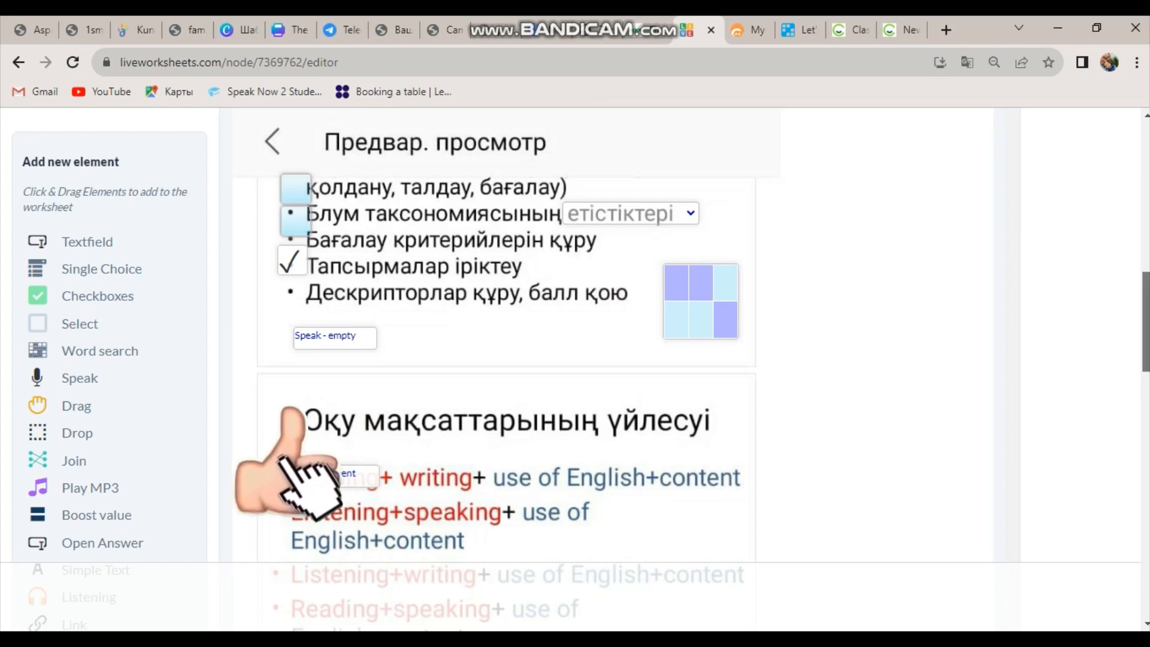
scroll(503, 341, "down", 2)
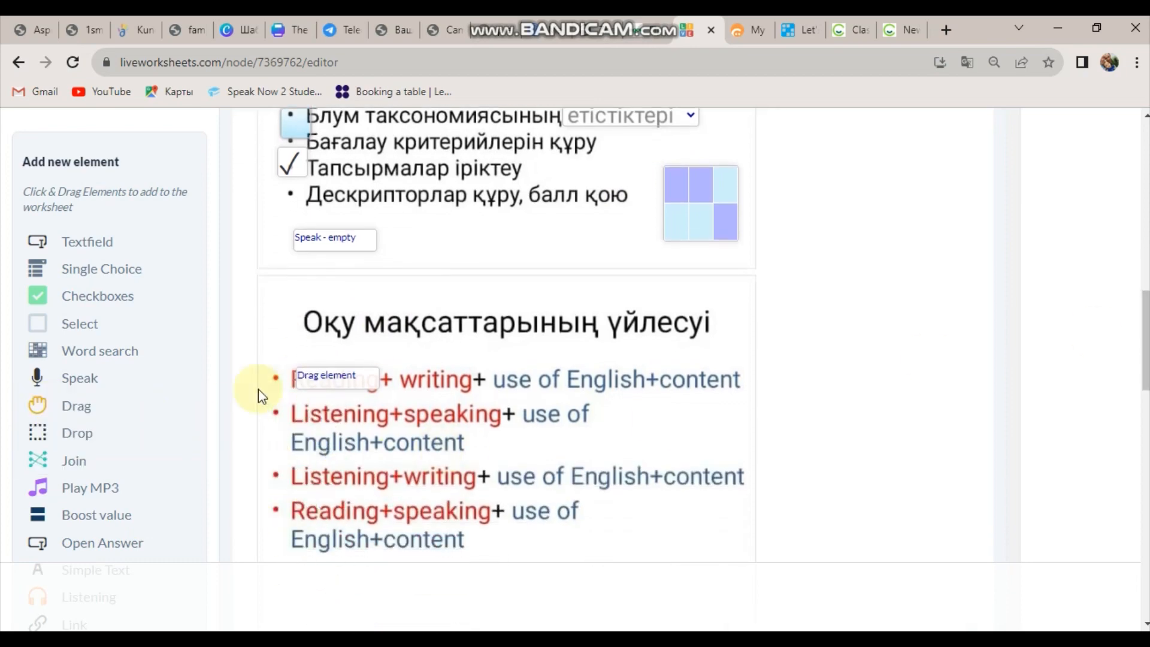
left_click_drag(336, 384, 330, 385)
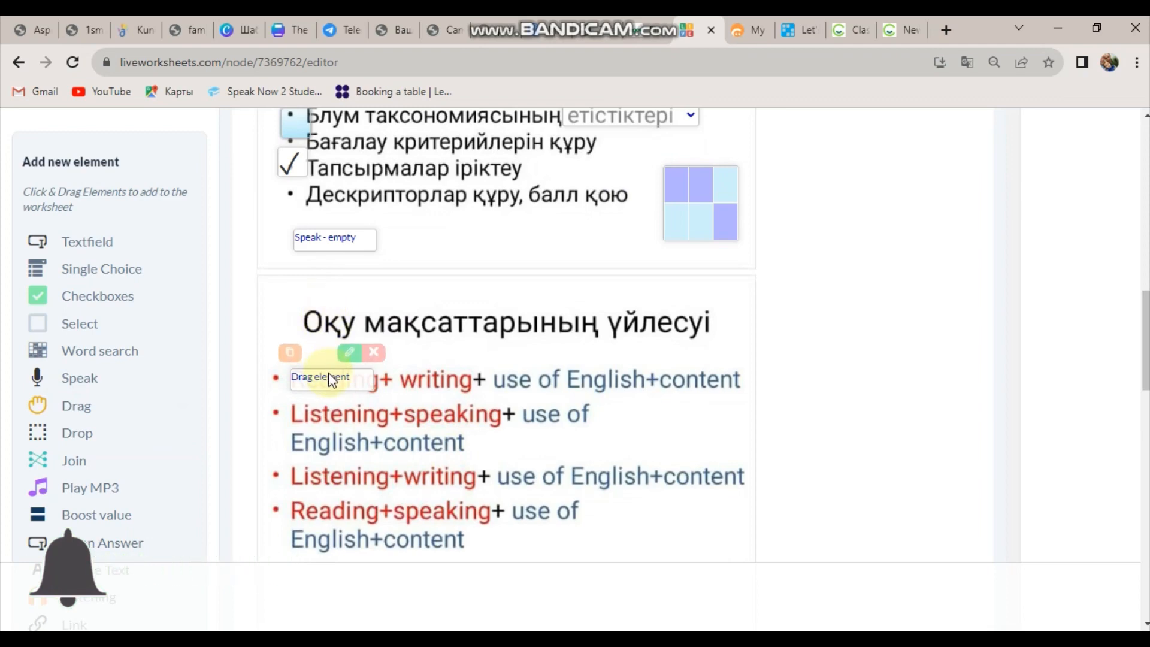
Add a Join element on the Listening+writing line, leaving its value empty.
left_click(76, 467)
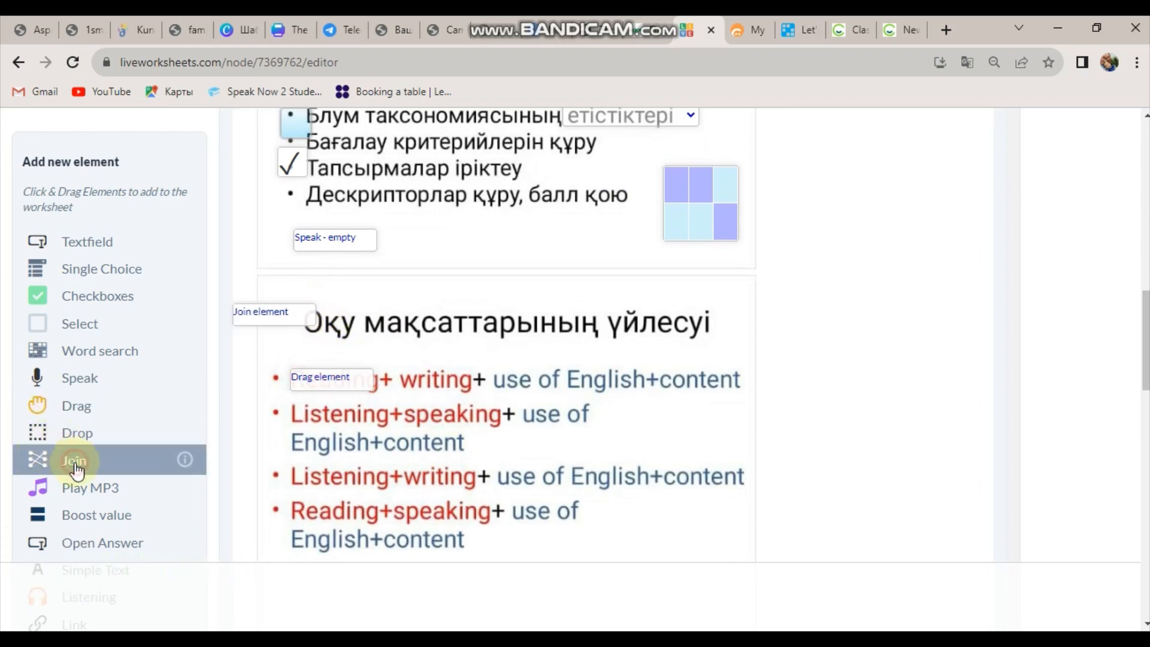
left_click(268, 322)
left_click_drag(324, 345, 373, 496)
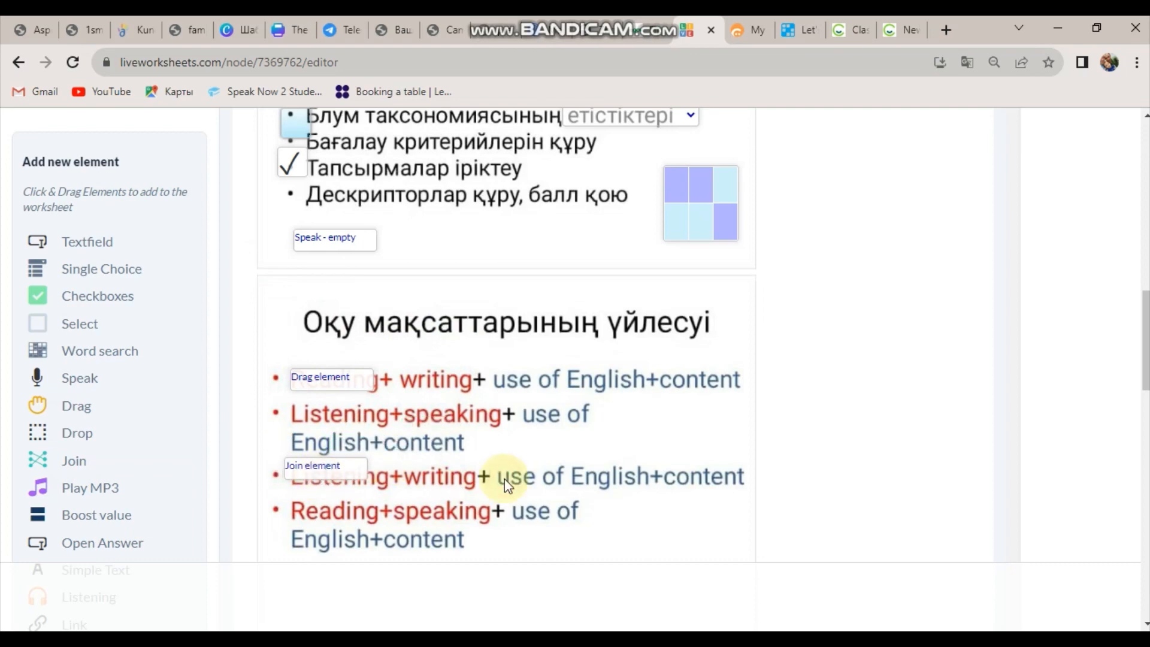
left_click(343, 443)
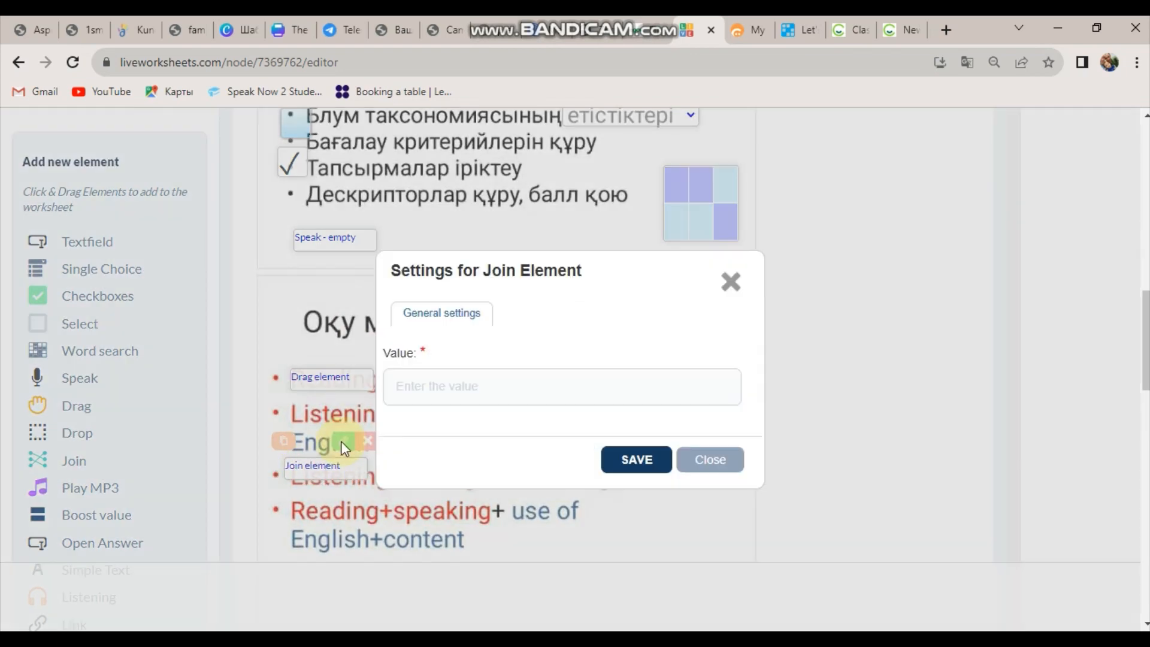
left_click(450, 387)
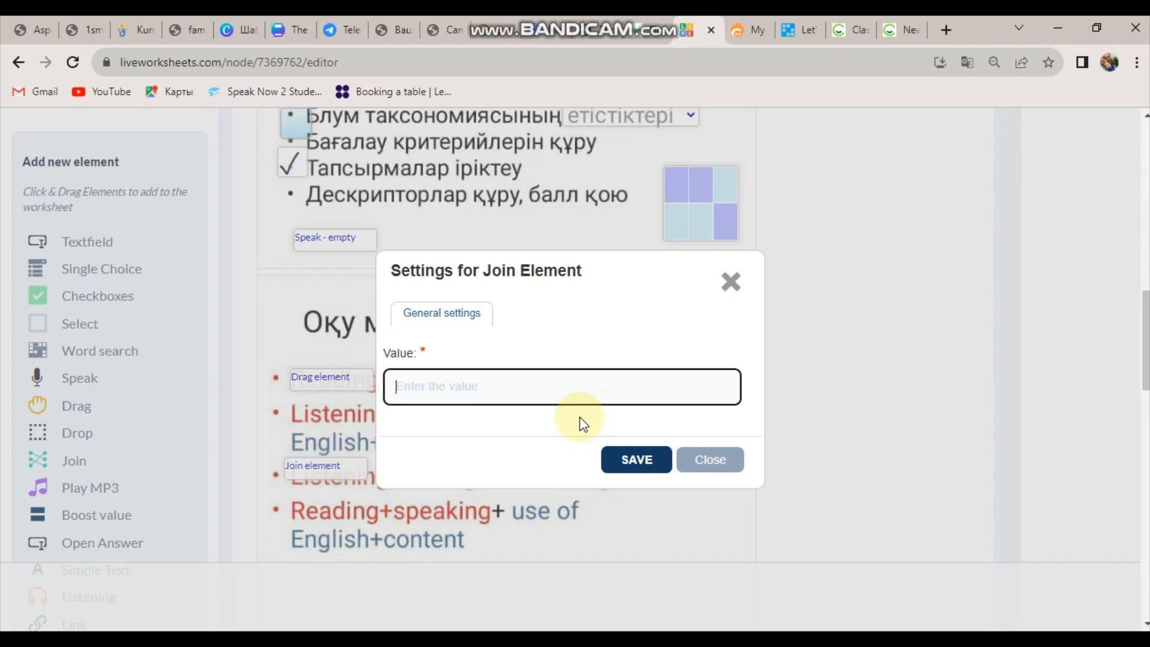
left_click(708, 466)
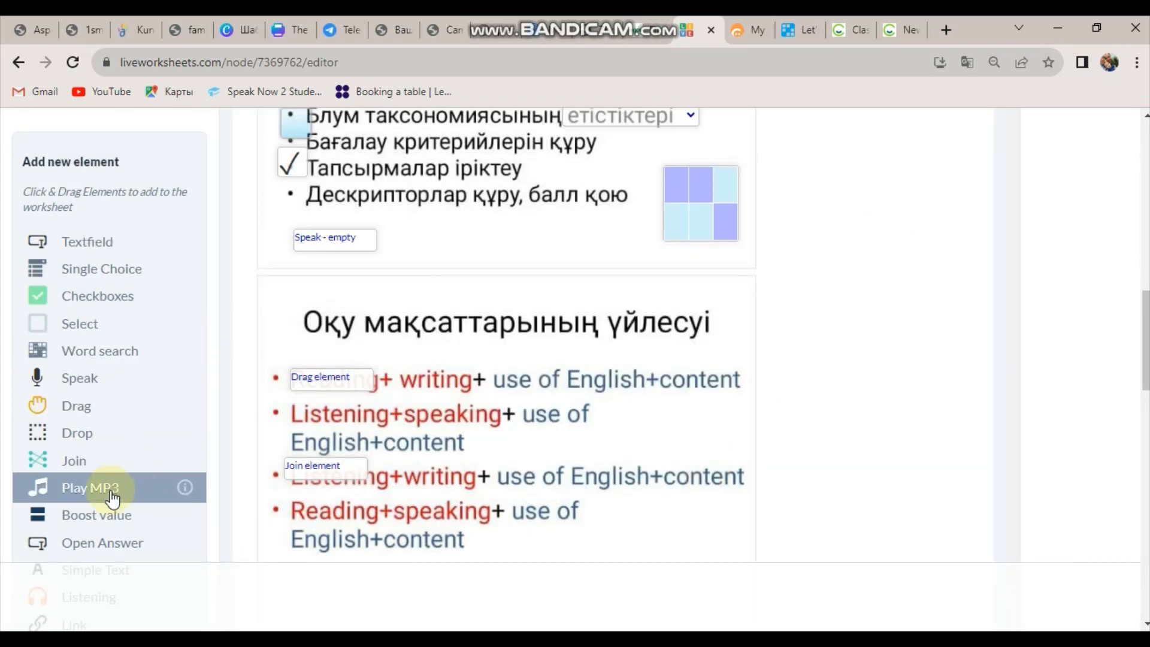
Add a Boost value element over the bullet list and save it with value 555.
scroll(1143, 362, "down", 4)
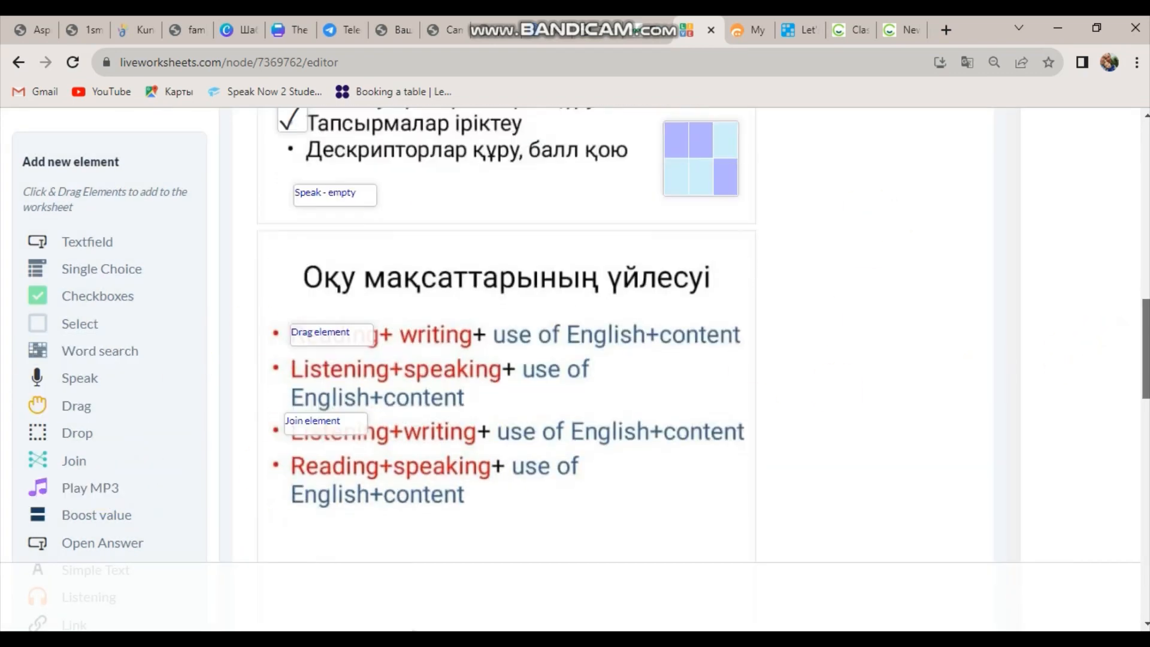
scroll(1143, 362, "up", 3)
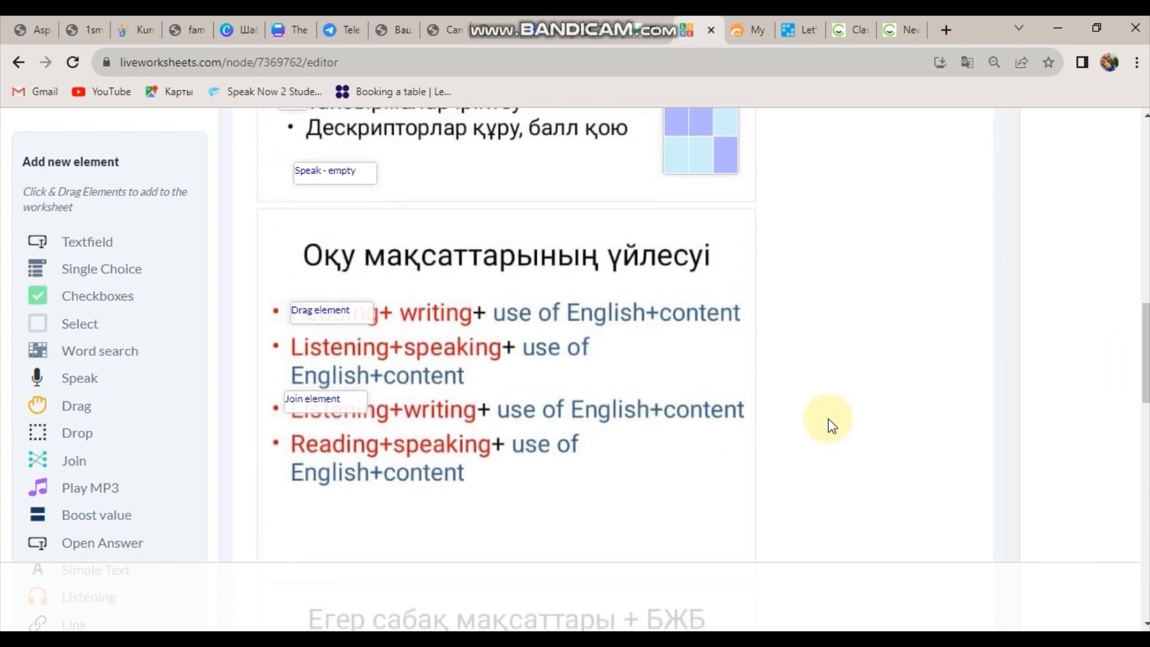
left_click(116, 519)
left_click_drag(403, 418, 564, 440)
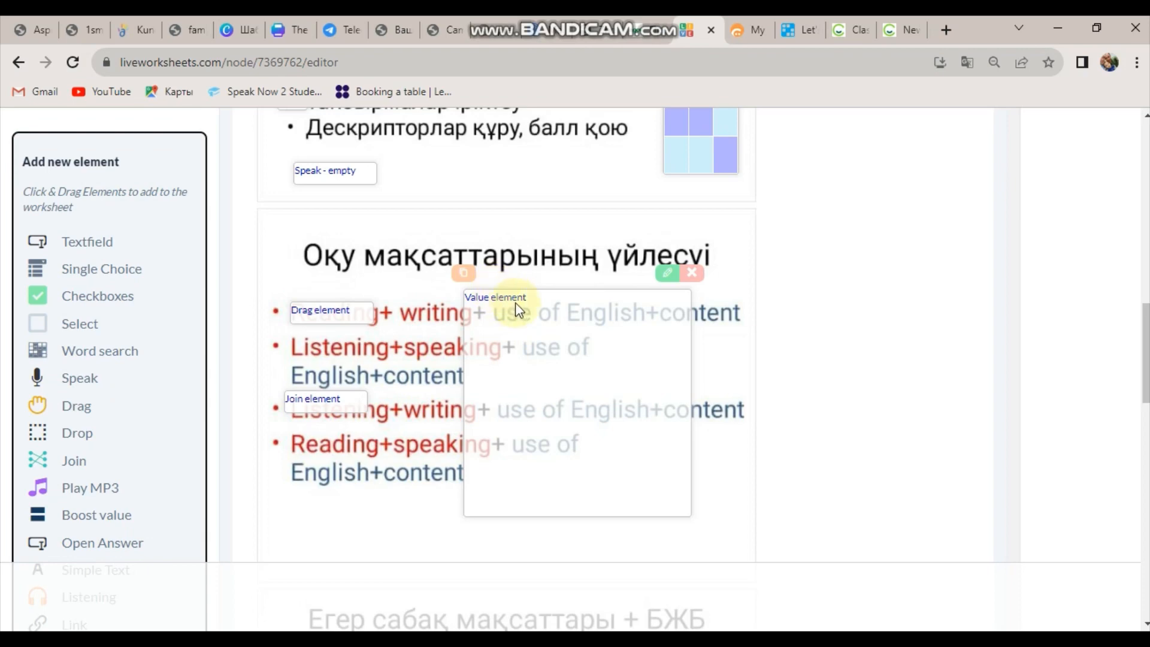
left_click(675, 276)
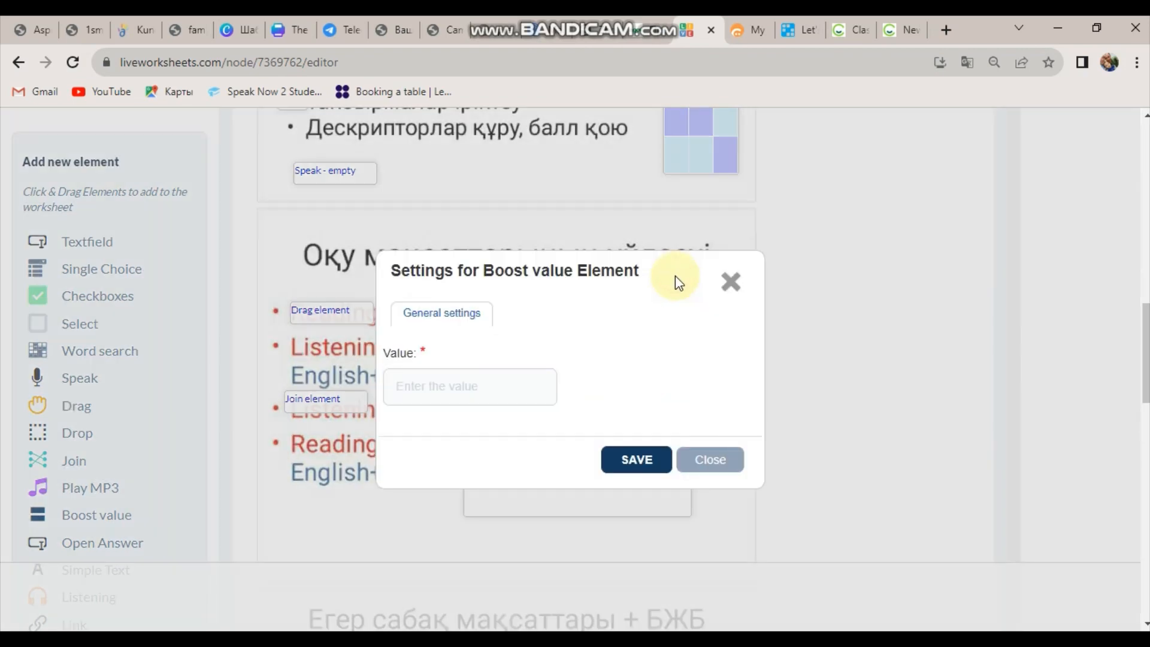
left_click(488, 396)
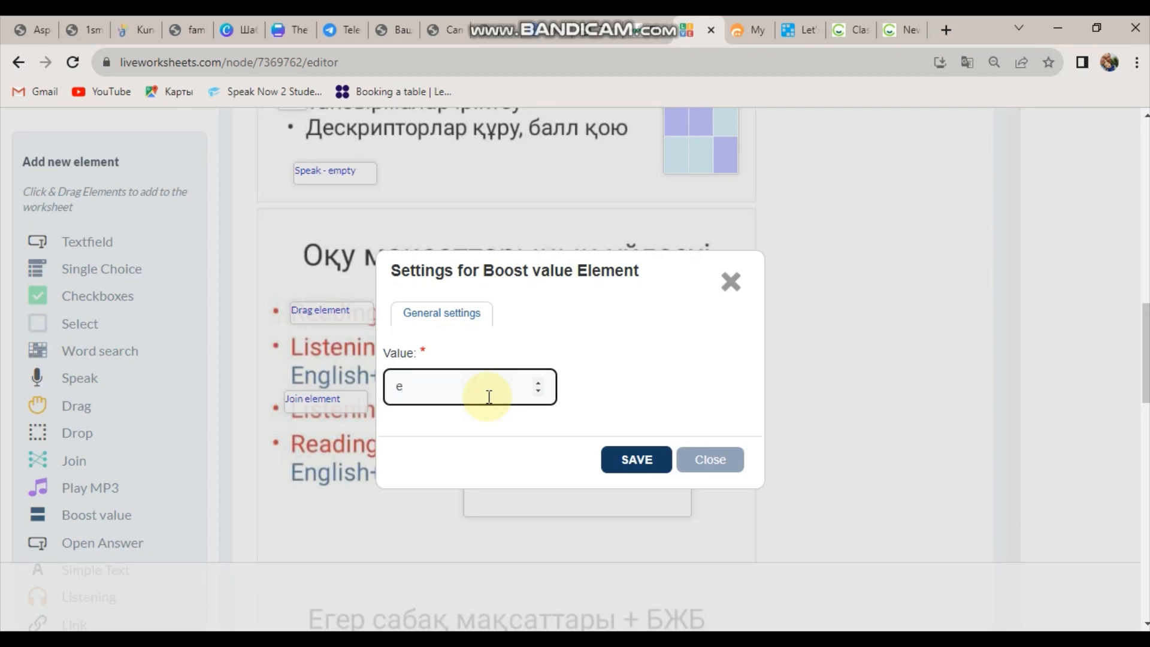
left_click(664, 462)
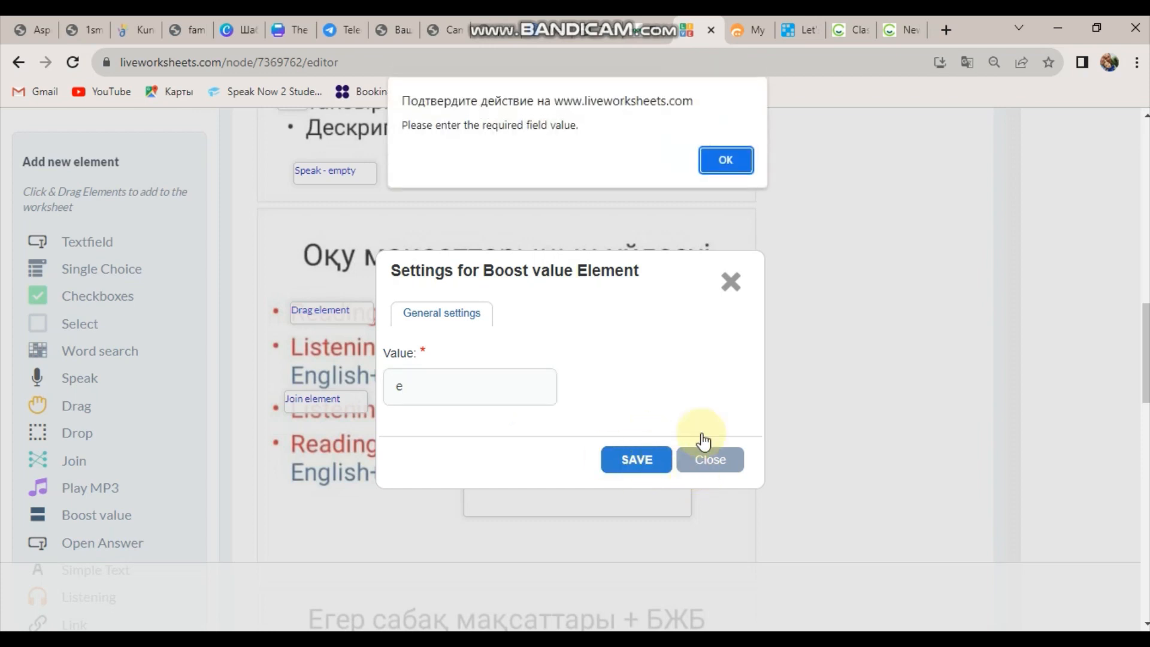
left_click(721, 160)
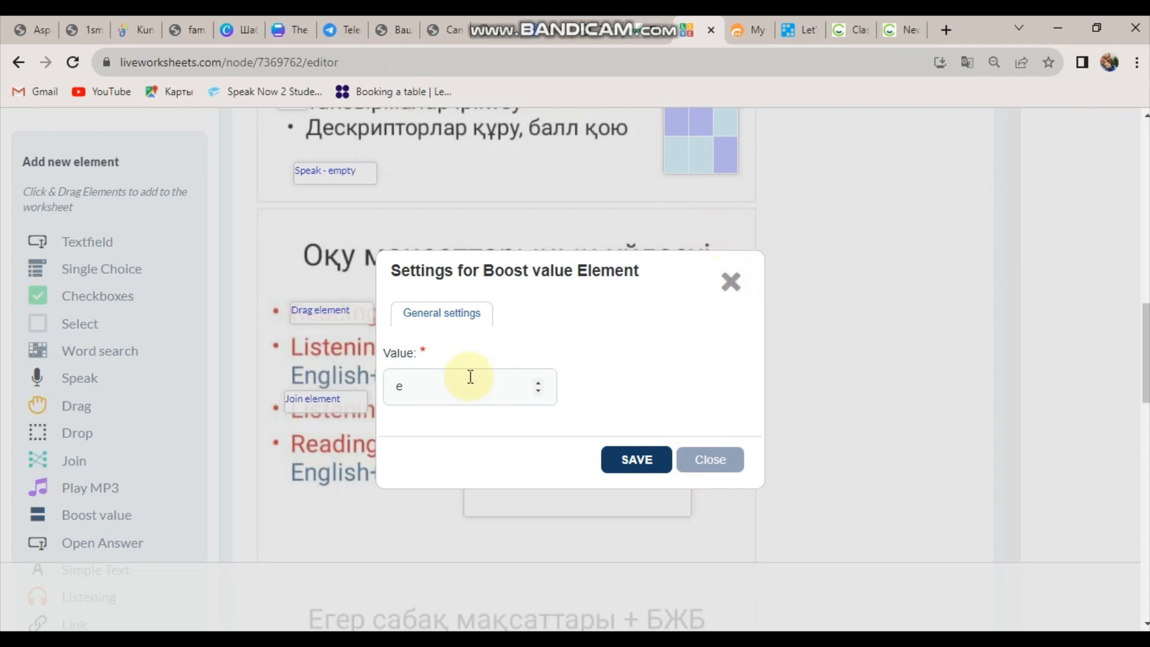
left_click(455, 392)
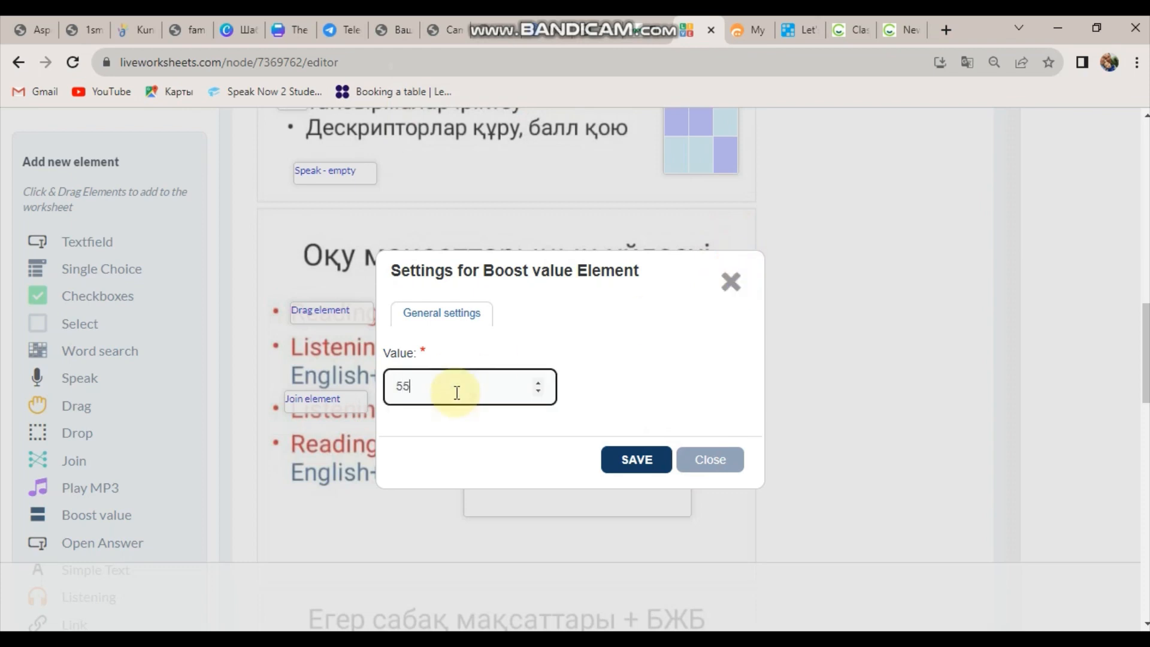
type("555")
left_click(617, 461)
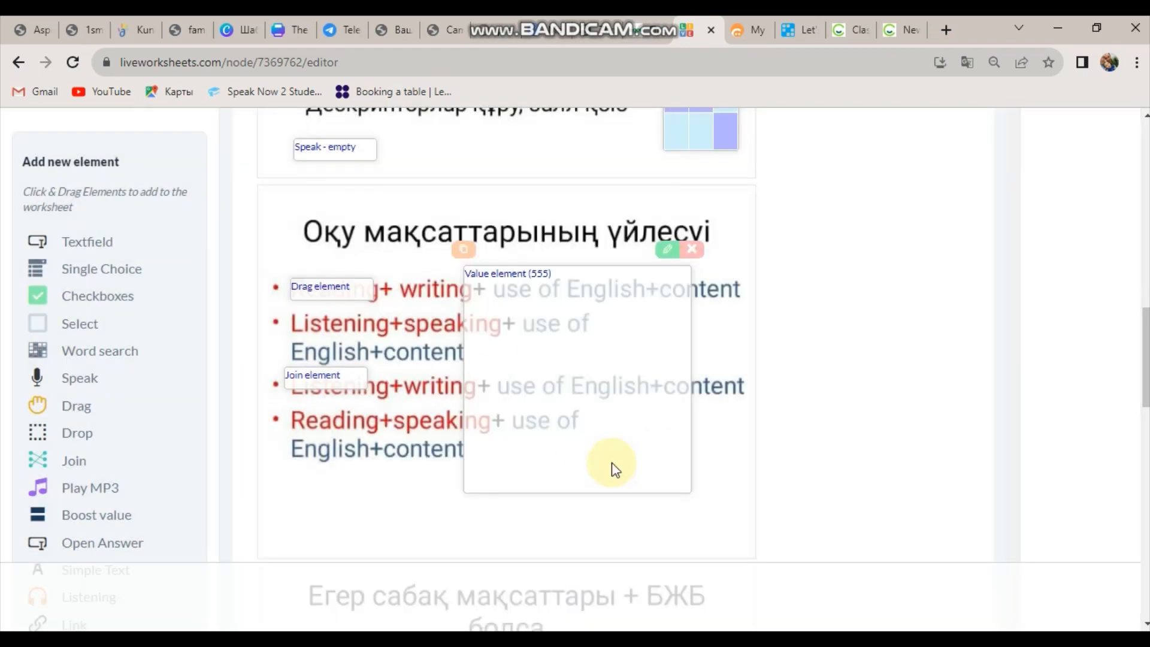
Add an Open Answer element and drag it to the right side of the slide.
left_click(111, 558)
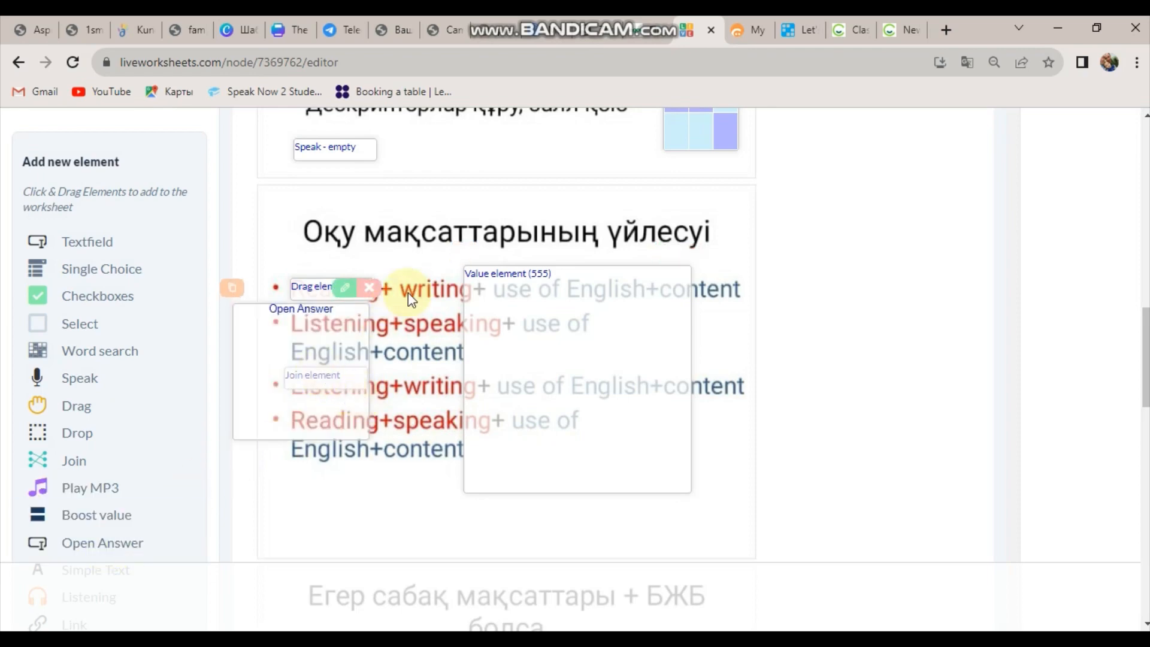
left_click_drag(325, 360, 812, 432)
scroll(811, 432, "down", 2)
scroll(506, 369, "down", 7)
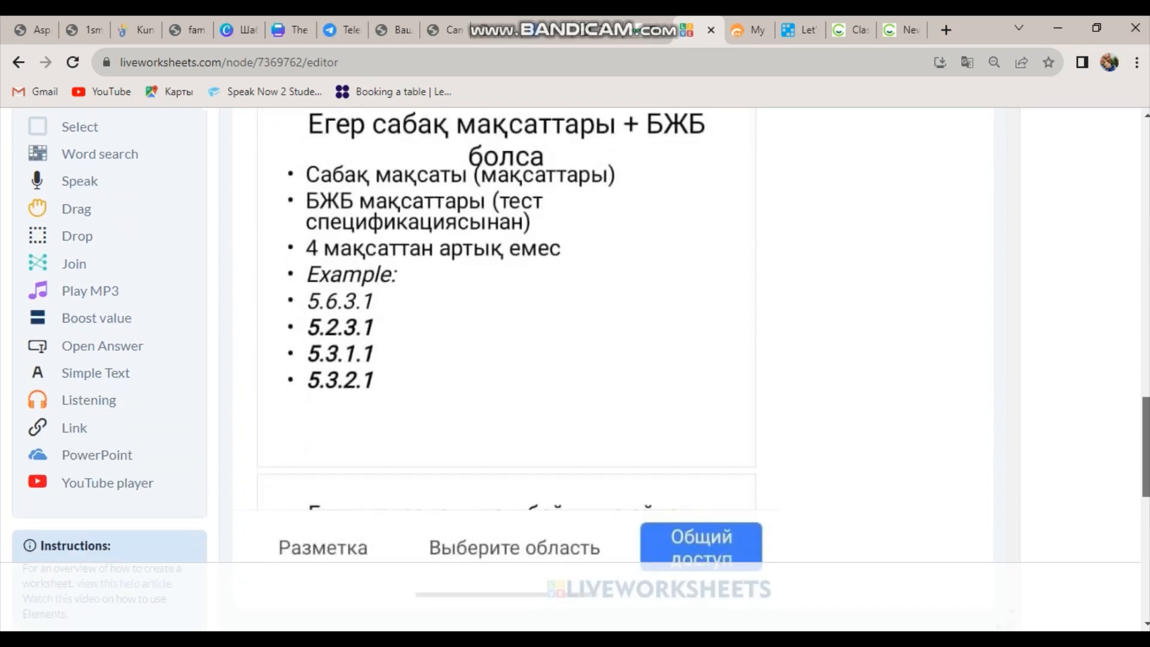
left_click_drag(1146, 450, 1145, 445)
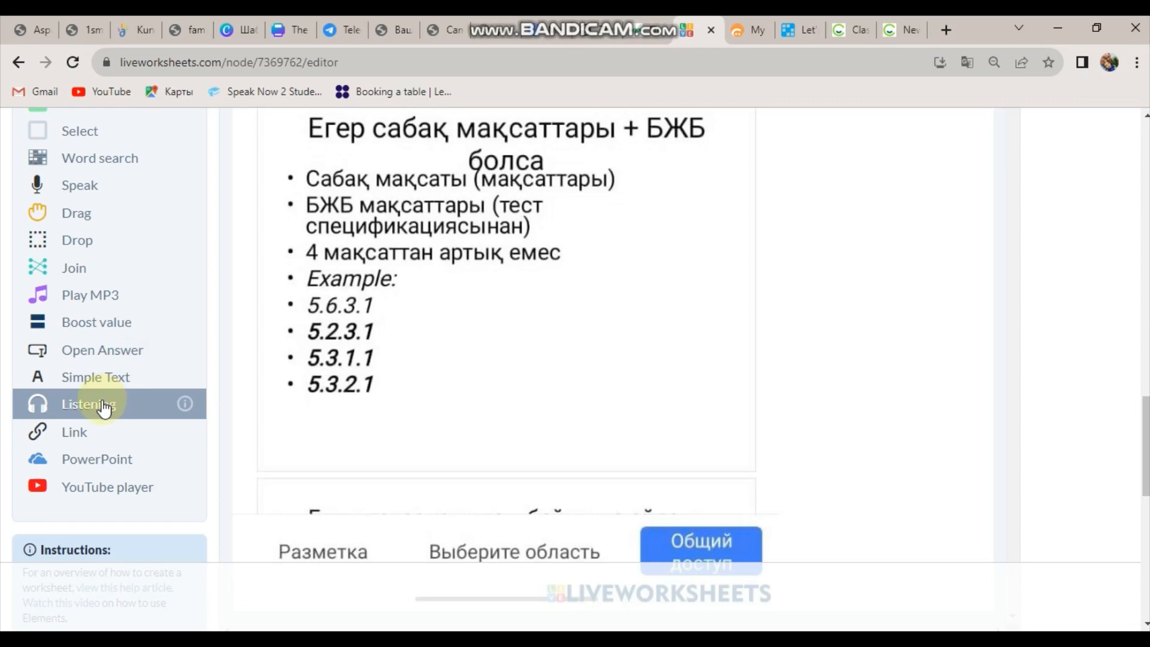
Add a Link element and place it beside 5.3.1.1.
left_click(77, 439)
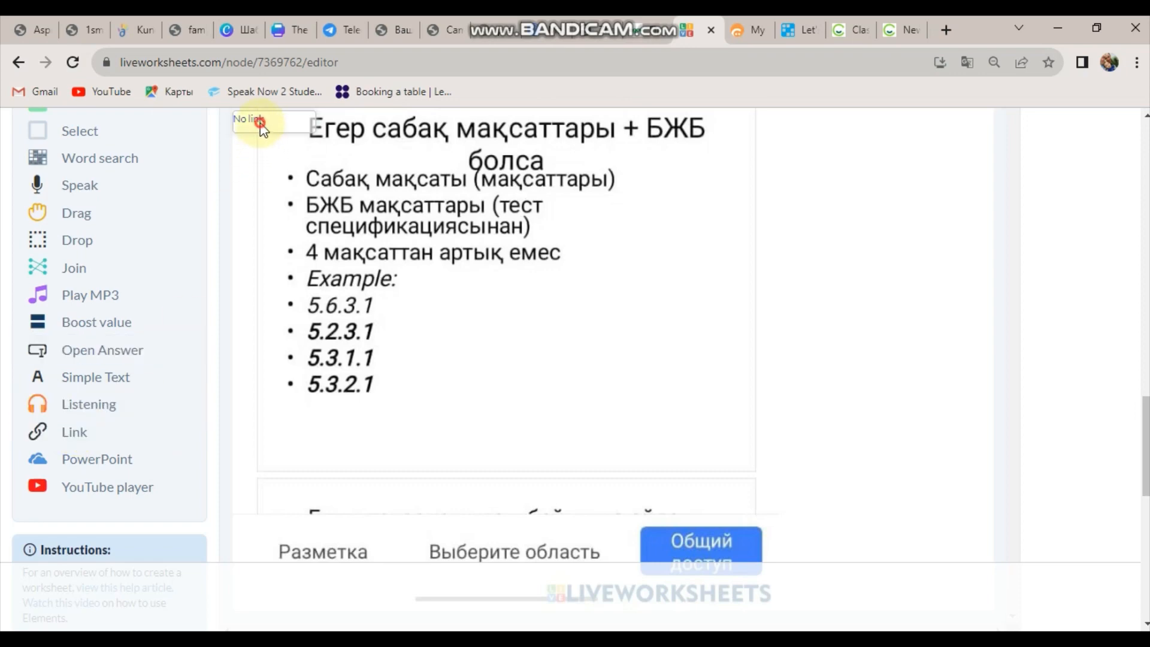
left_click_drag(261, 127, 495, 366)
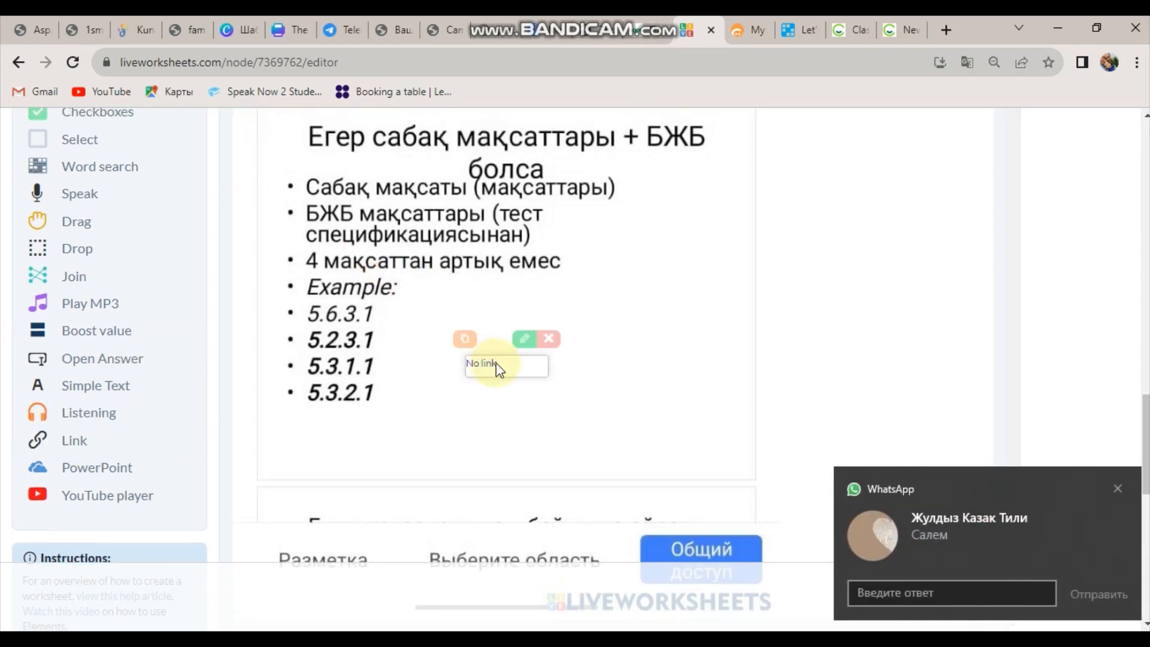
left_click(1119, 490)
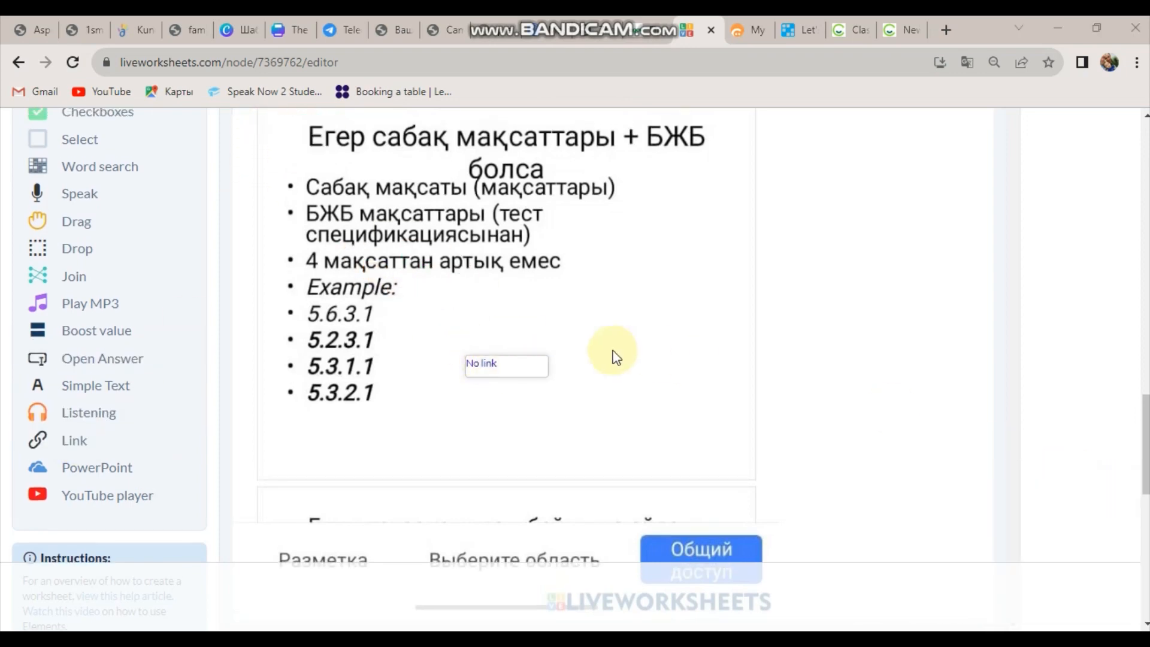
Add a PowerPoint (OneDrive) element beside the bullet list.
left_click(98, 471)
left_click_drag(291, 219, 678, 316)
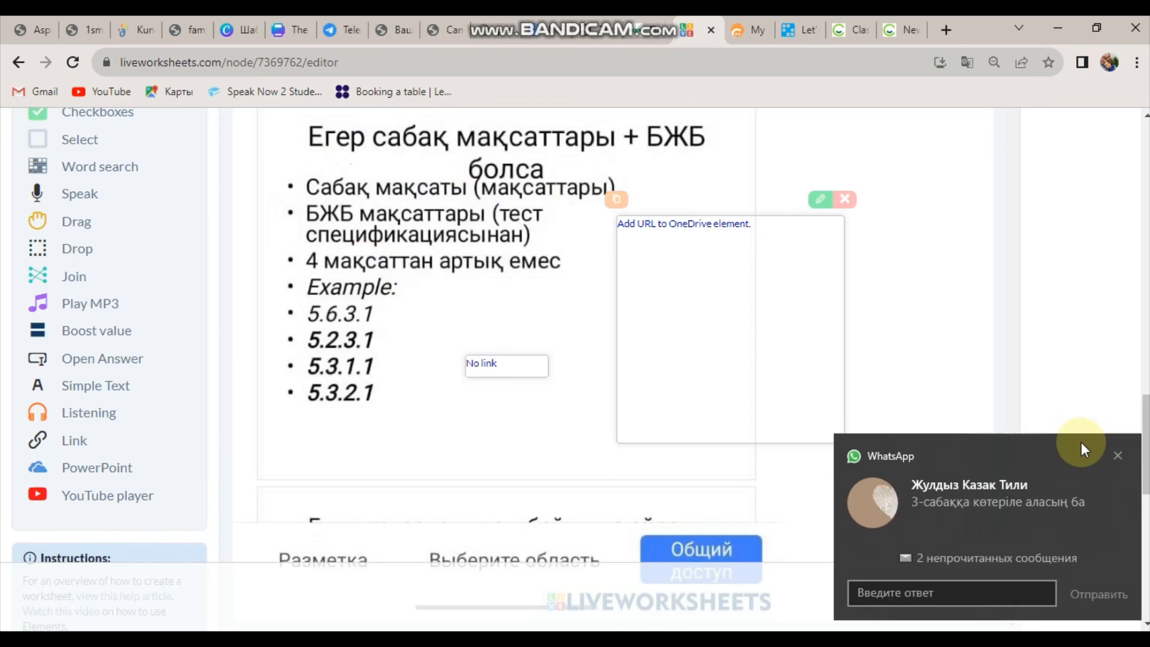
left_click(1115, 455)
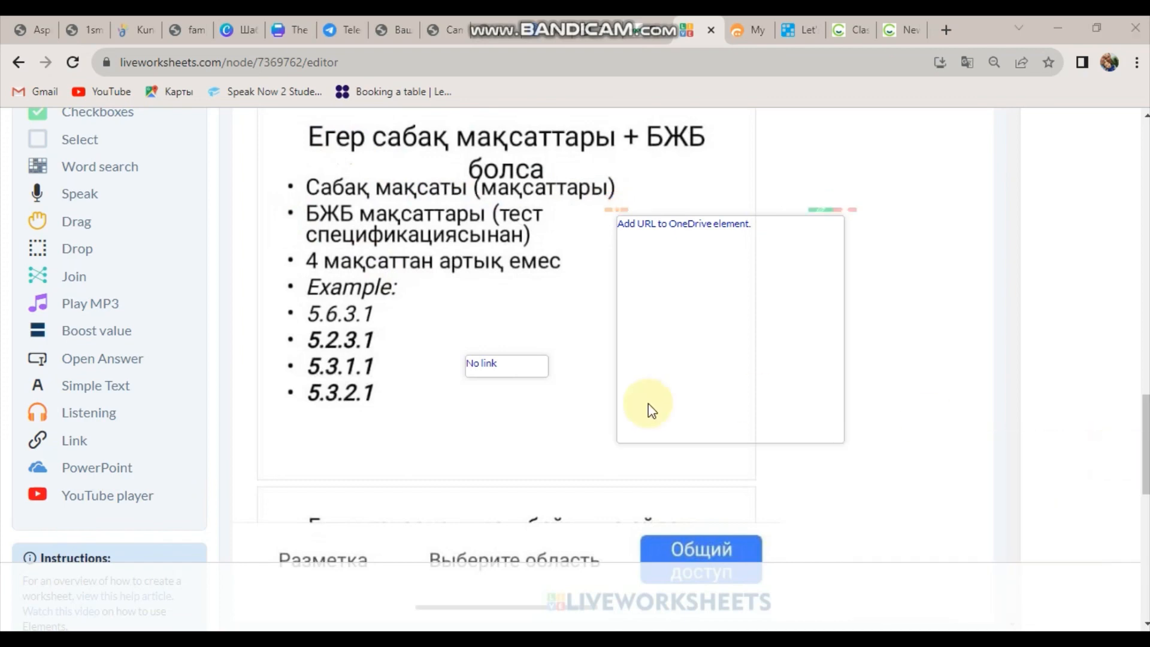
Place a YouTube player element left of the bullets and close its settings without a URL.
left_click(91, 503)
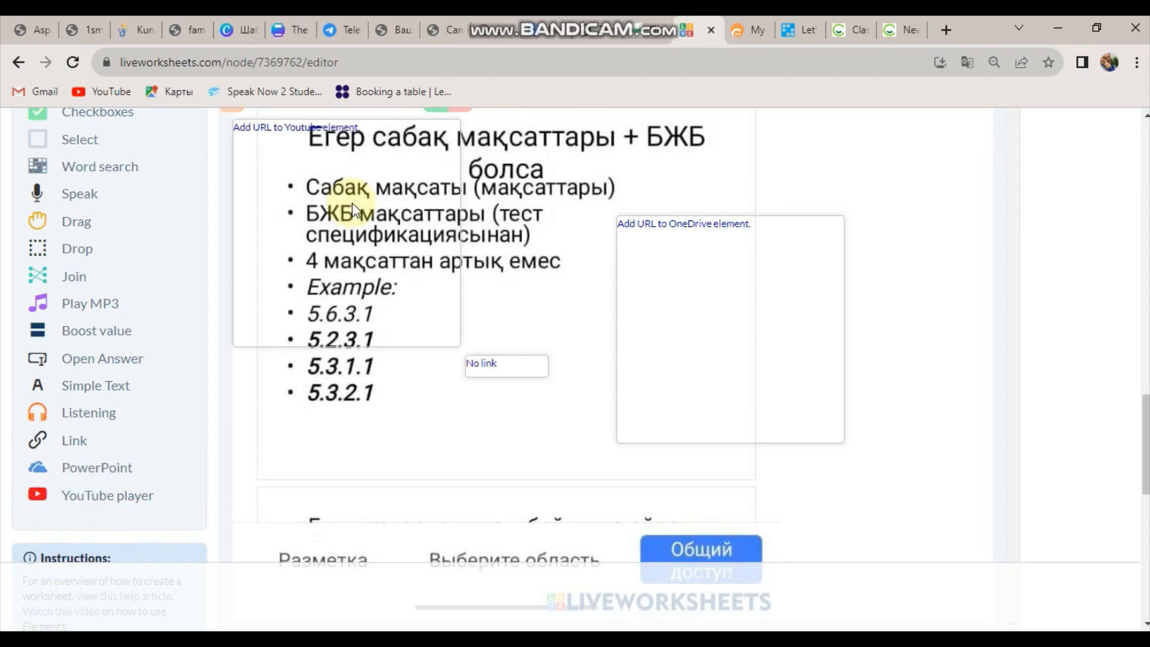
left_click_drag(341, 280, 375, 333)
left_click(469, 233)
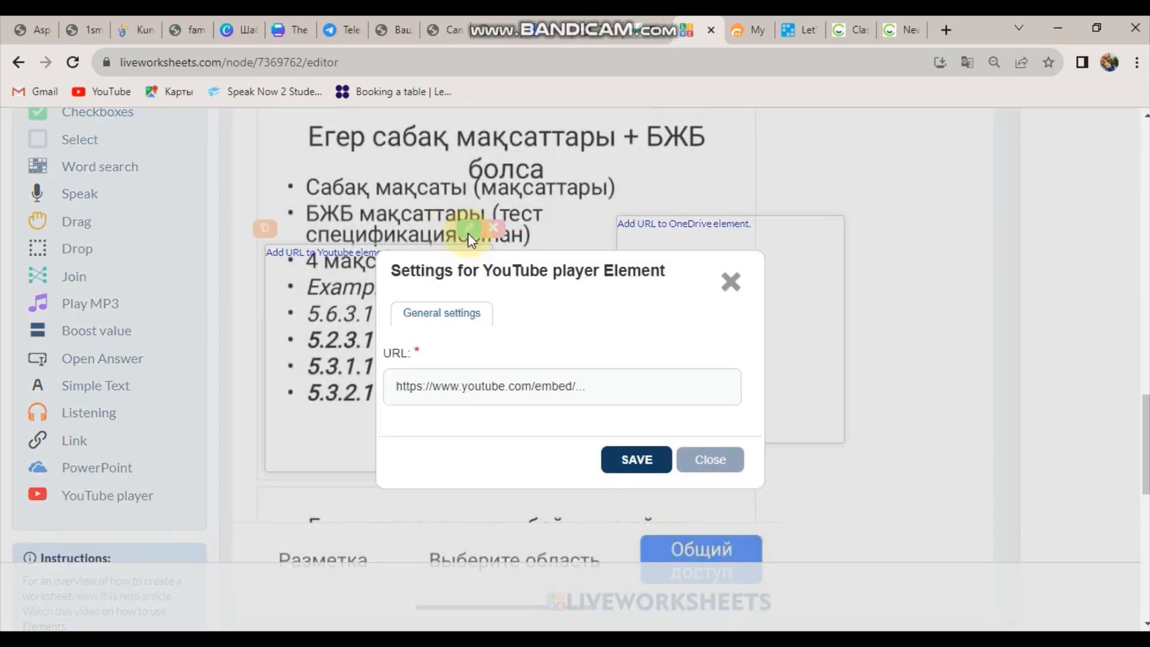
left_click(450, 388)
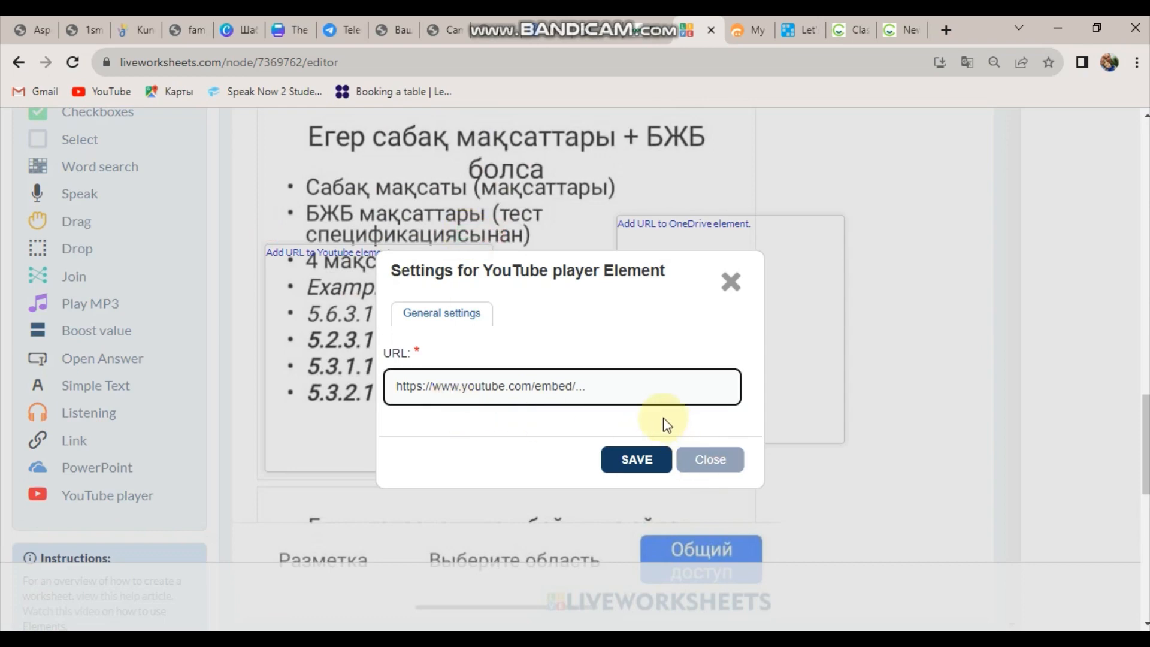
left_click(626, 392)
left_click(706, 468)
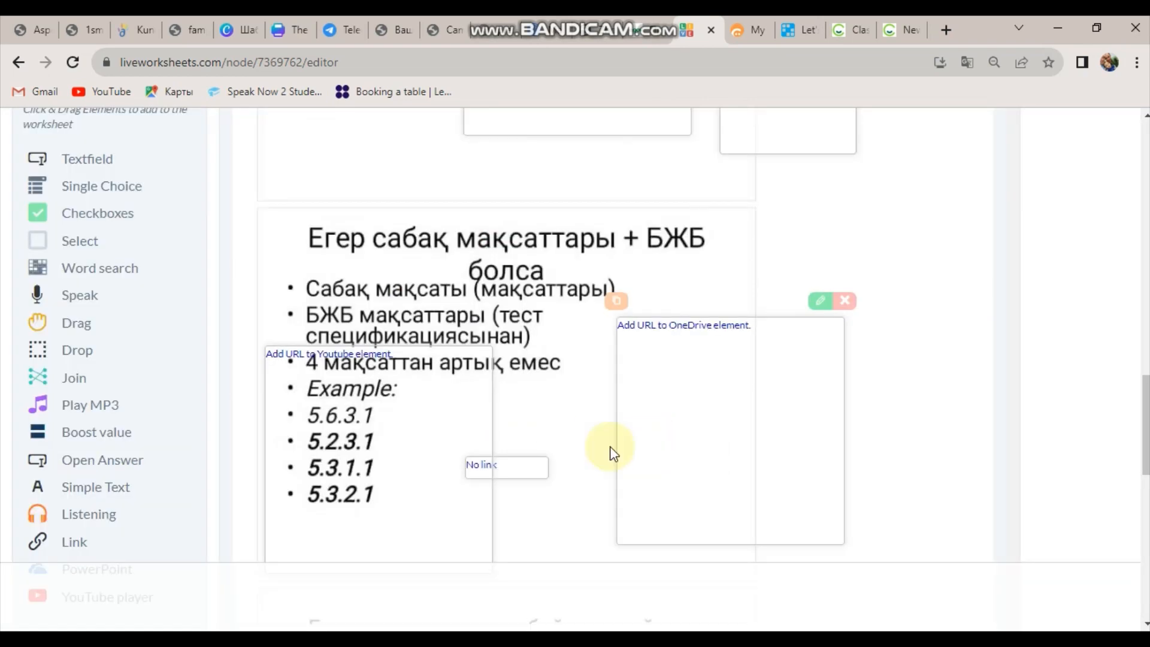
Scroll down to the Save buttons and save the worksheet with a preview.
left_click_drag(1145, 423, 1108, 312)
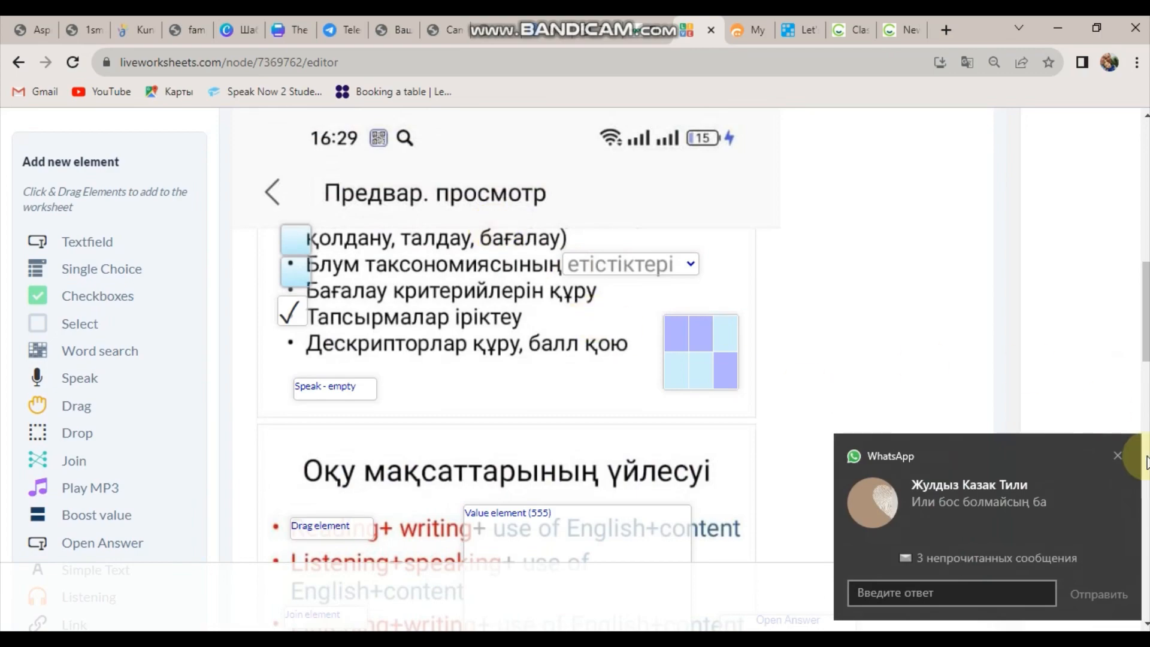
left_click(1118, 455)
mouse_move(1145, 311)
left_mouse_down()
mouse_move(1144, 260)
mouse_move(1137, 507)
mouse_move(1131, 496)
left_mouse_up()
left_click(775, 477)
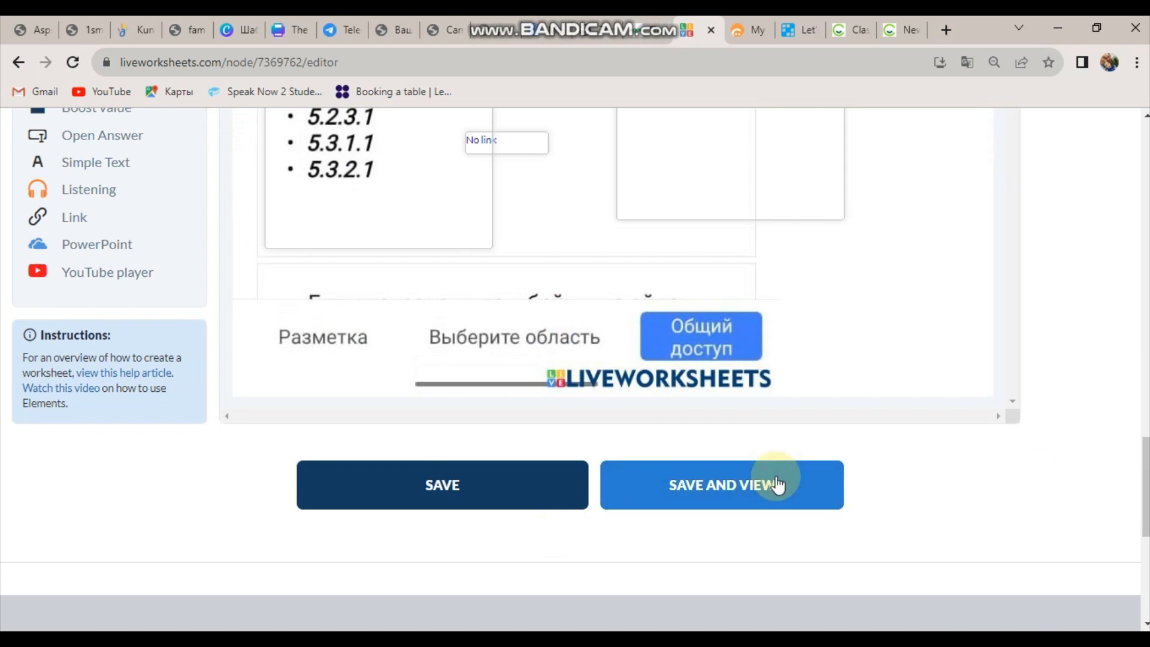
Save the worksheet, then delete the OneDrive, YouTube, No link and Open Answer elements.
left_click(667, 502)
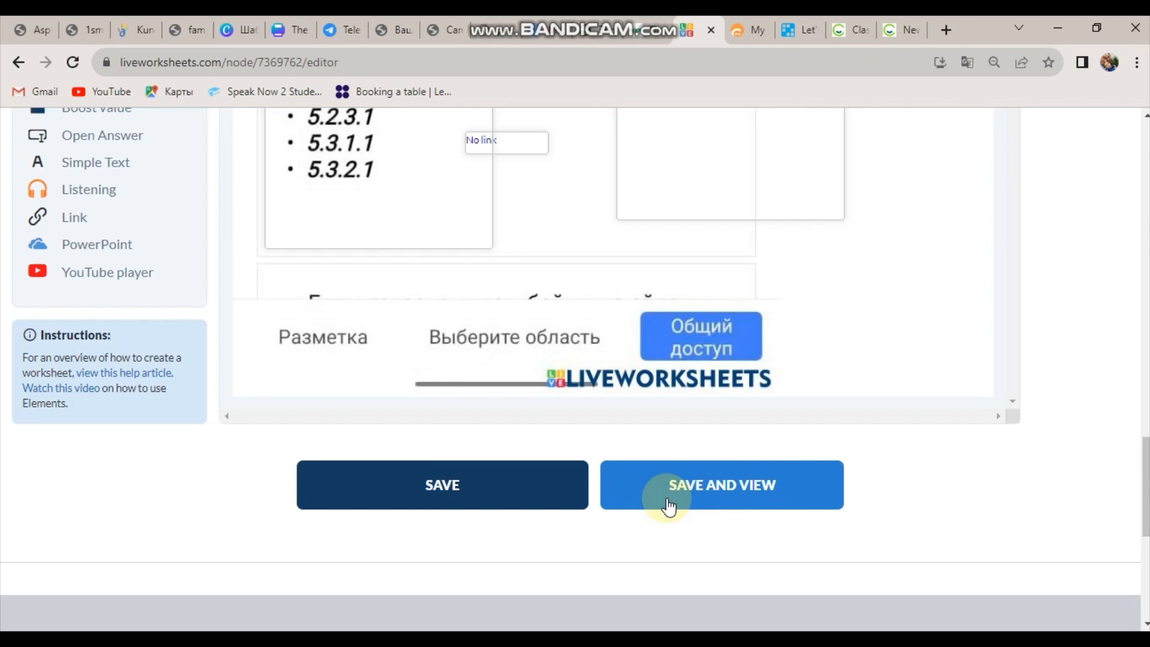
left_click(495, 496)
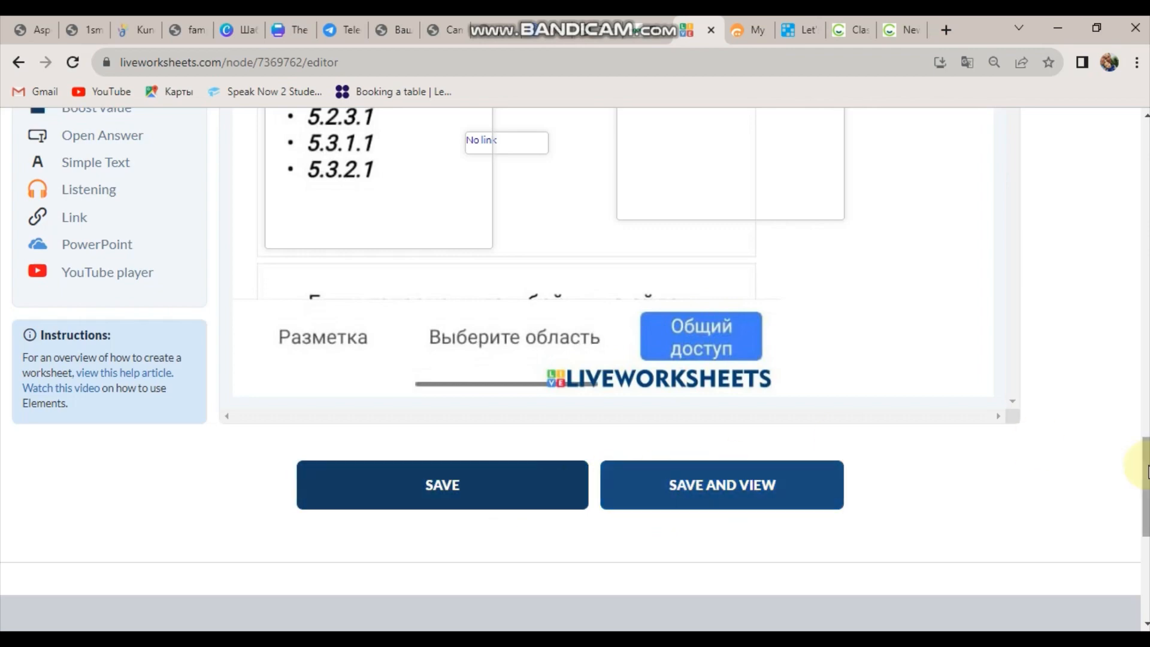
left_click_drag(1144, 452, 1143, 394)
mouse_move(834, 307)
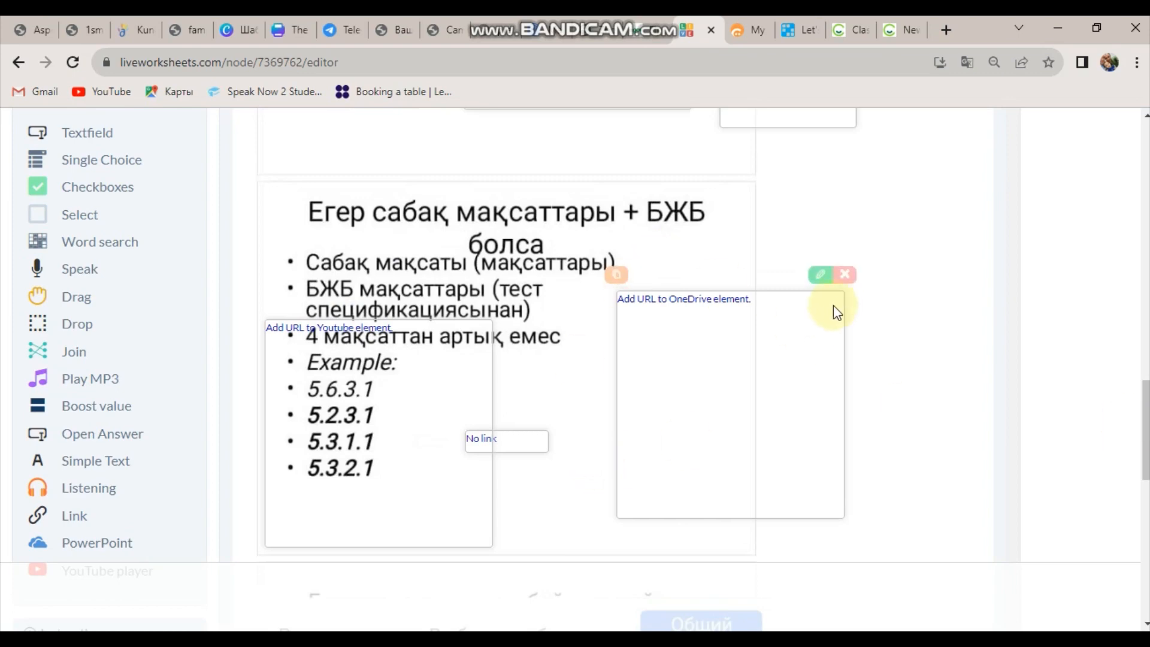
left_click(845, 275)
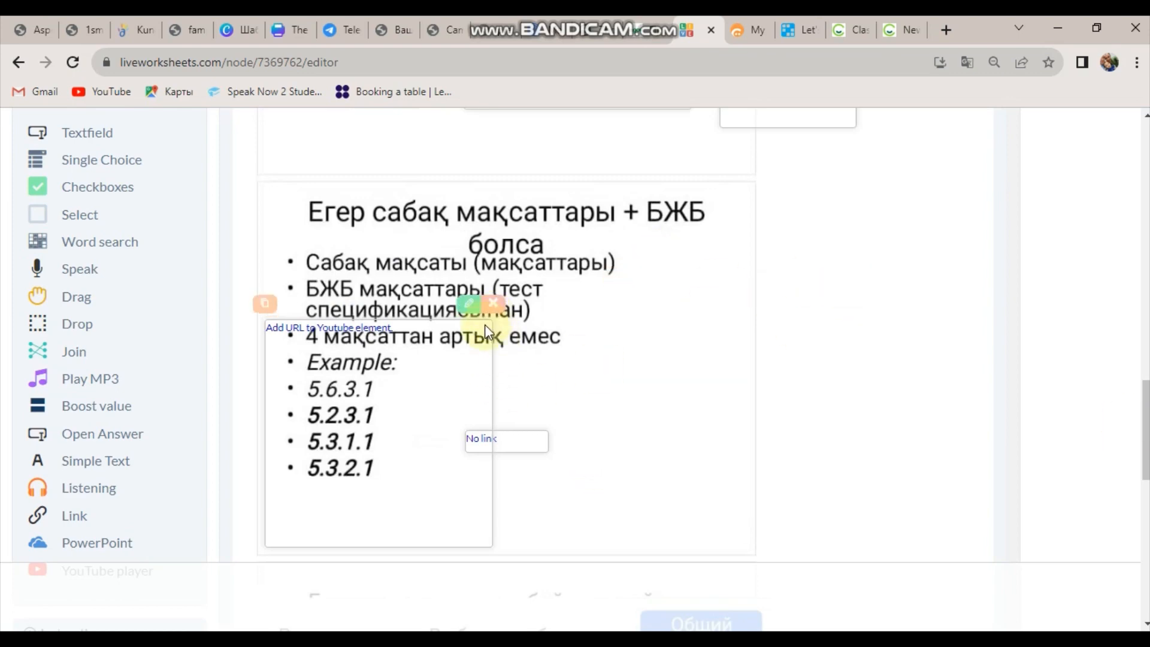
left_click(495, 315)
left_click(546, 415)
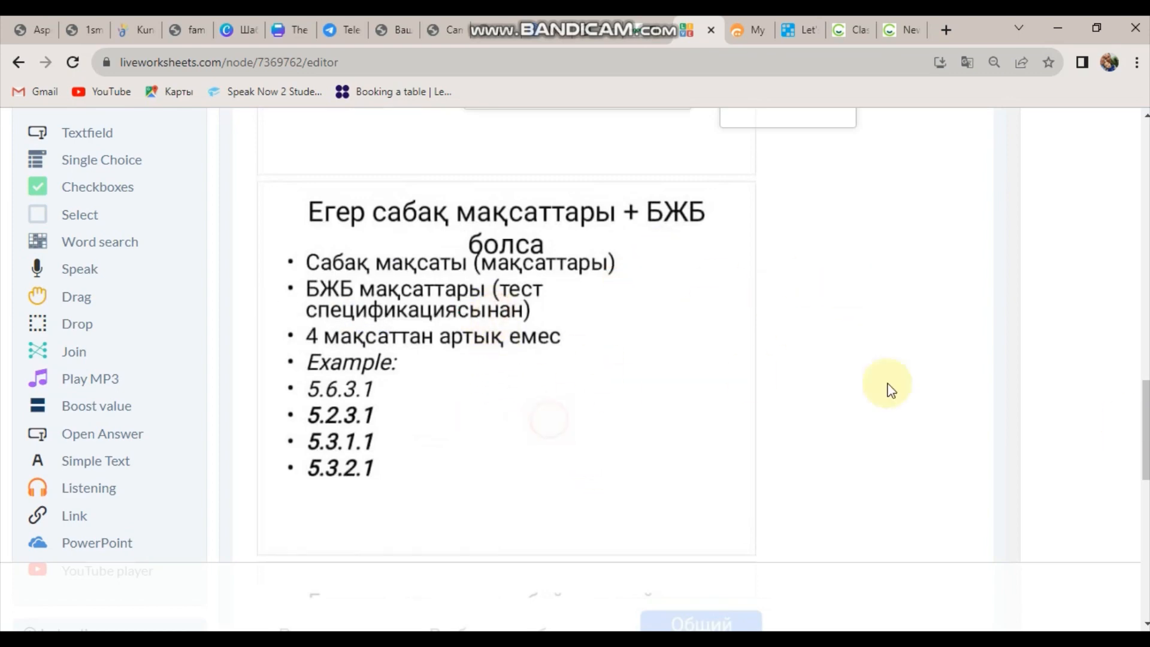
scroll(1119, 400, "up", 5)
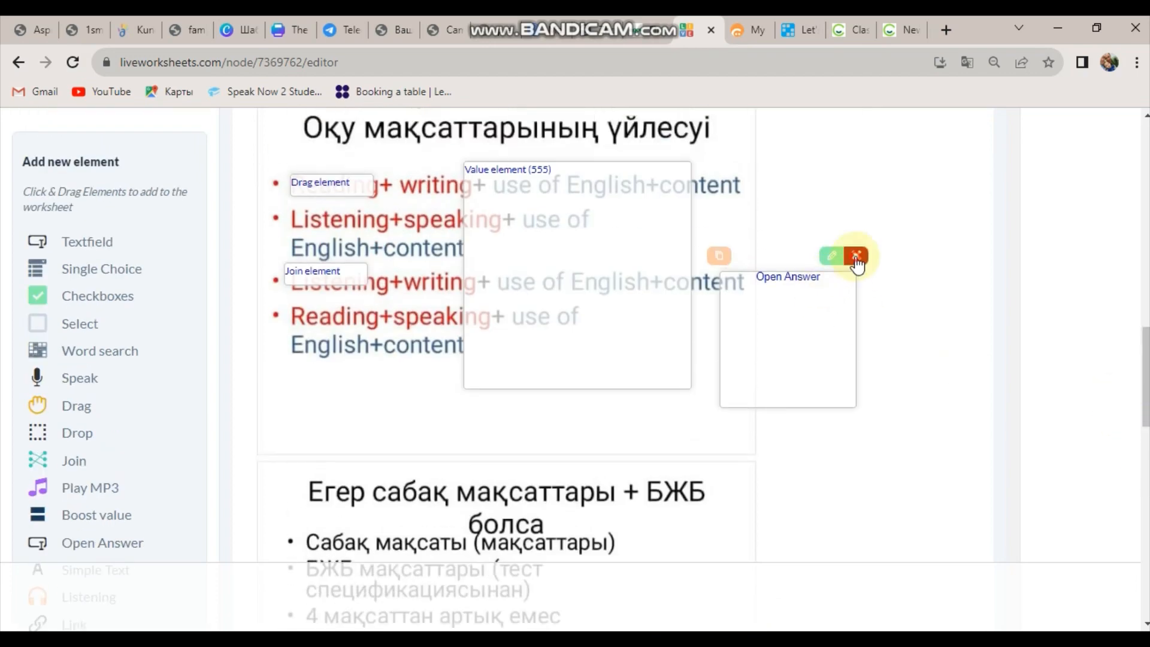
left_click(857, 258)
scroll(868, 359, "down", 15)
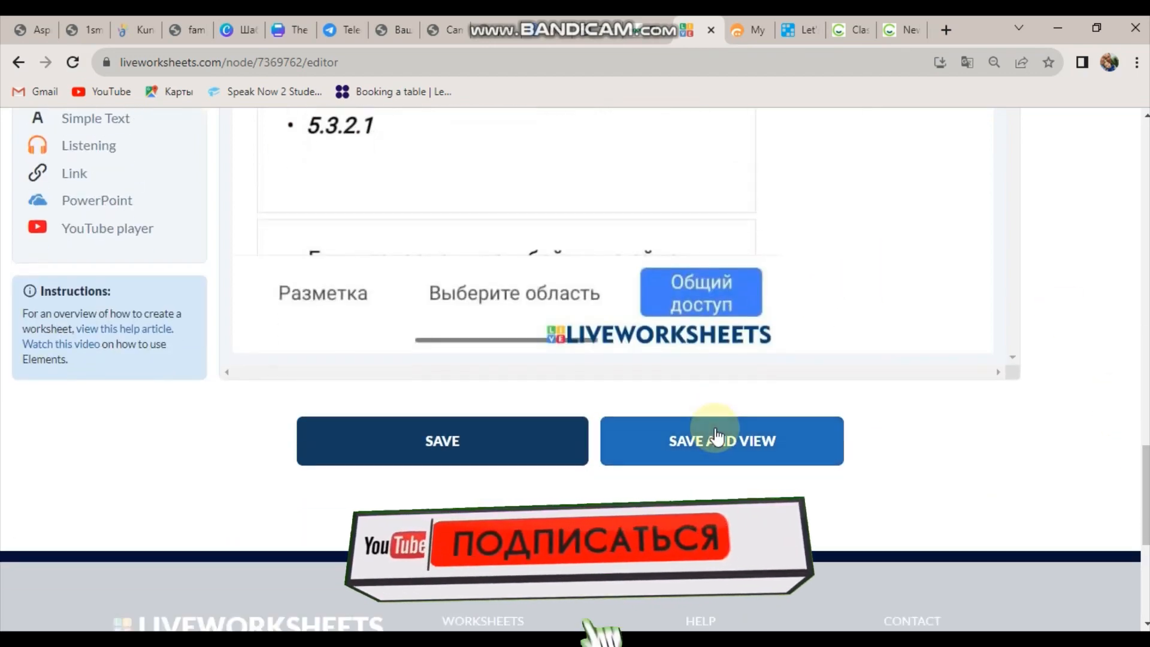
Save the worksheet again and preview the changes.
left_click(684, 437)
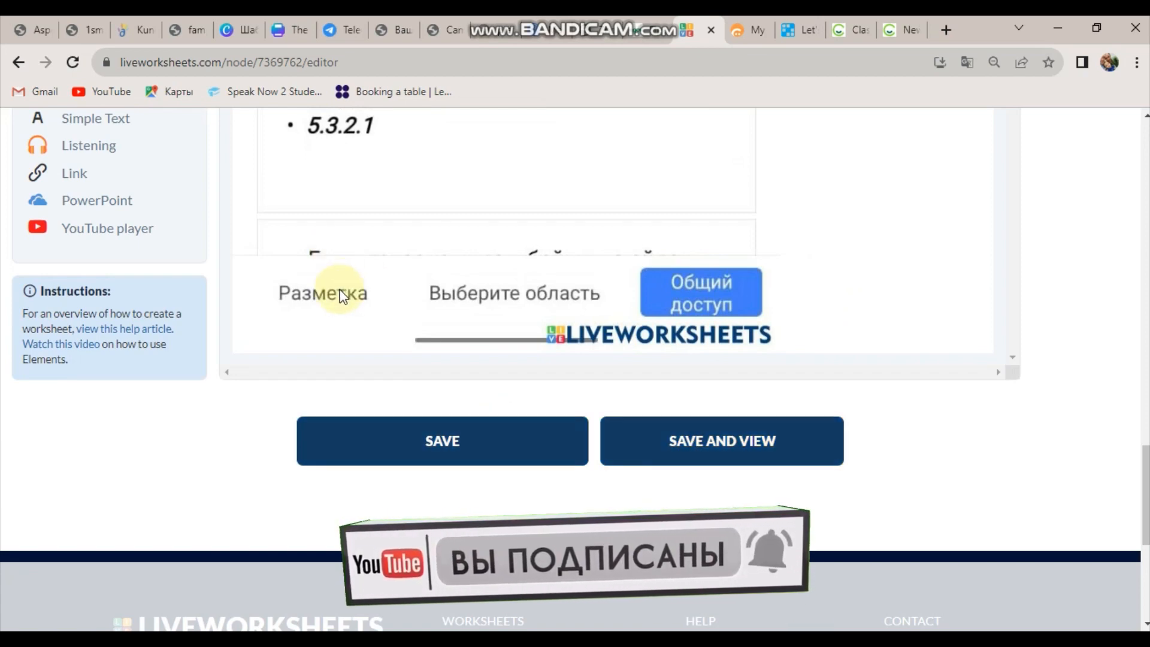
left_click(510, 447)
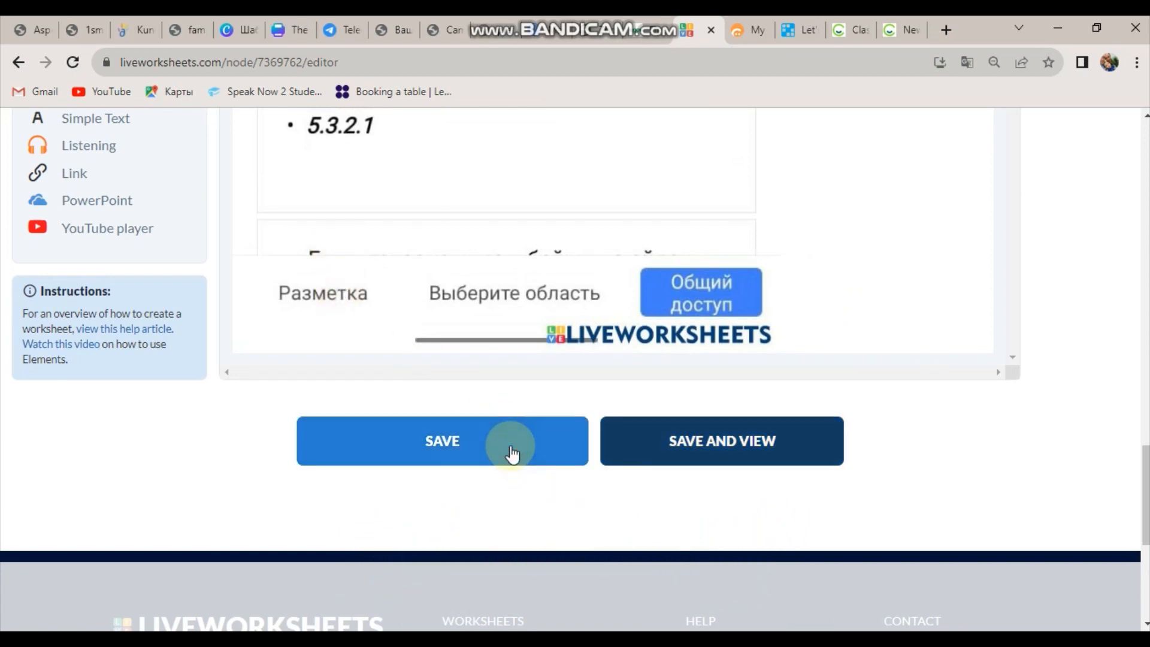
left_click(738, 456)
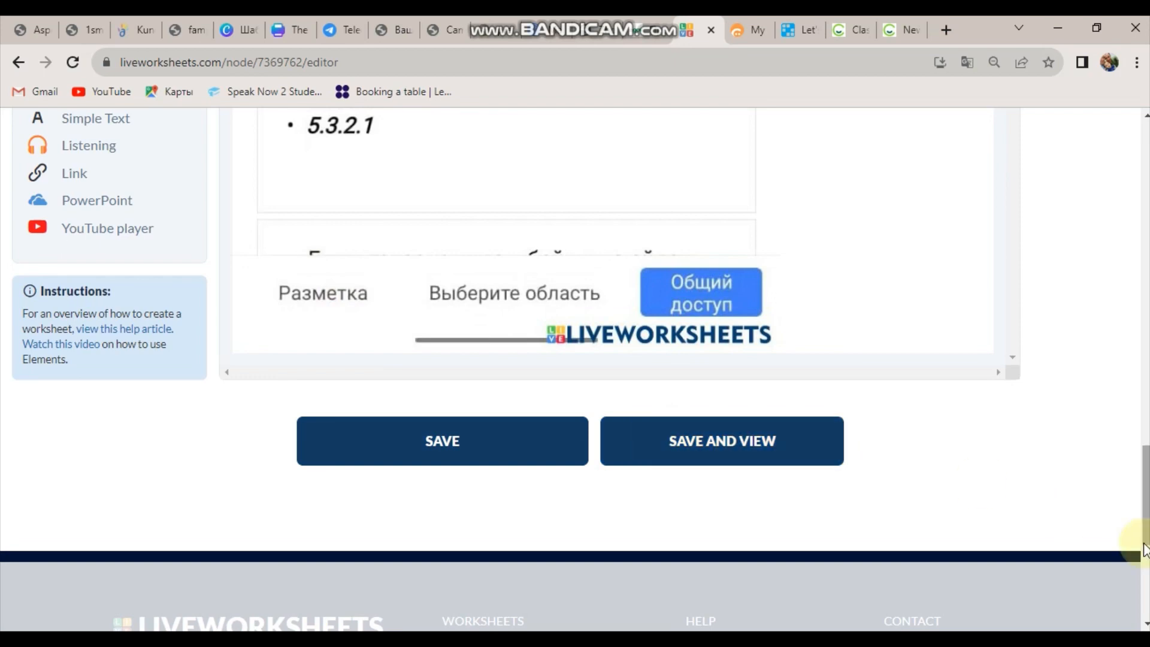
Delete the Boost value (555), Join and Drag elements, then save and view the worksheet.
scroll(1145, 367, "up", 15)
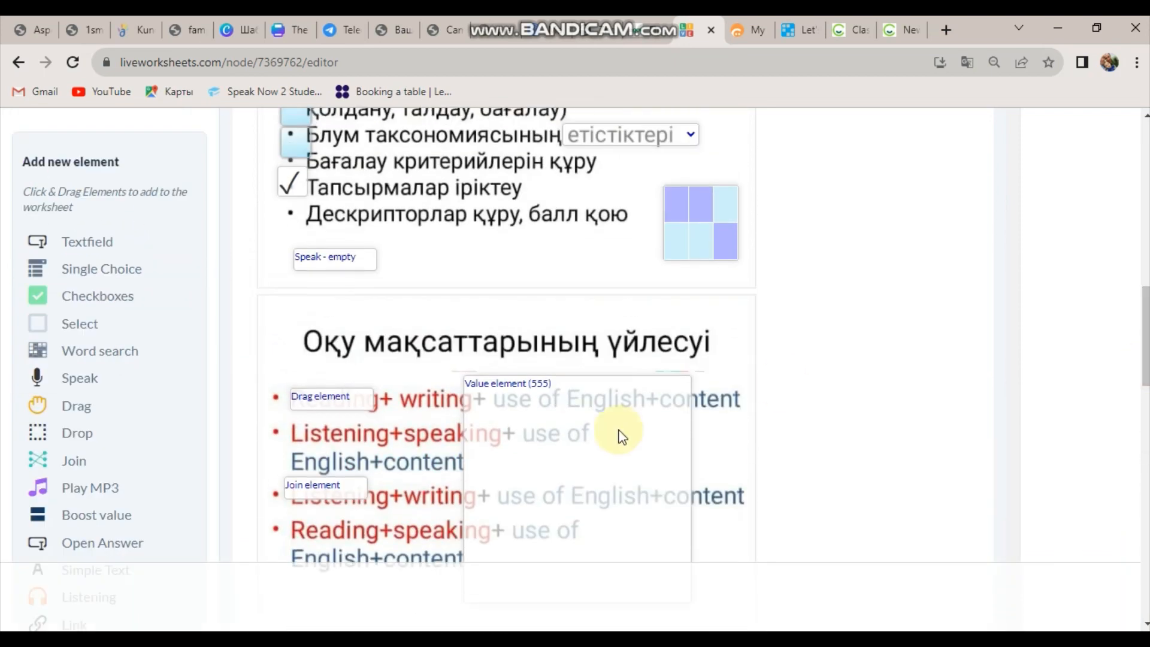
left_click(692, 359)
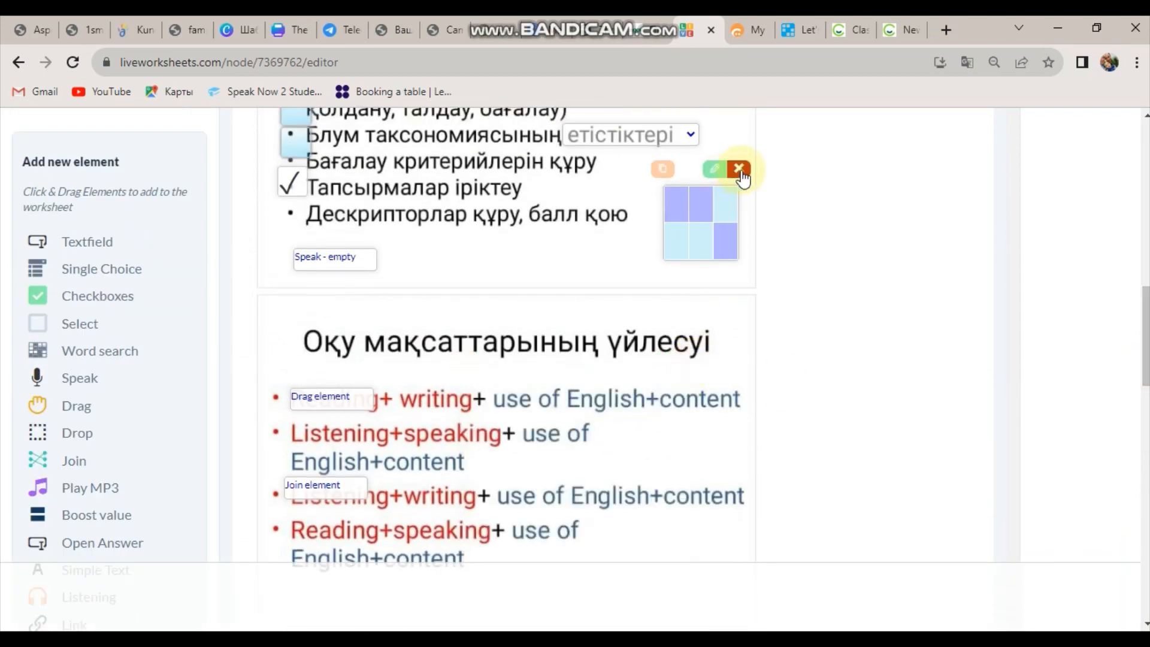
left_click(372, 472)
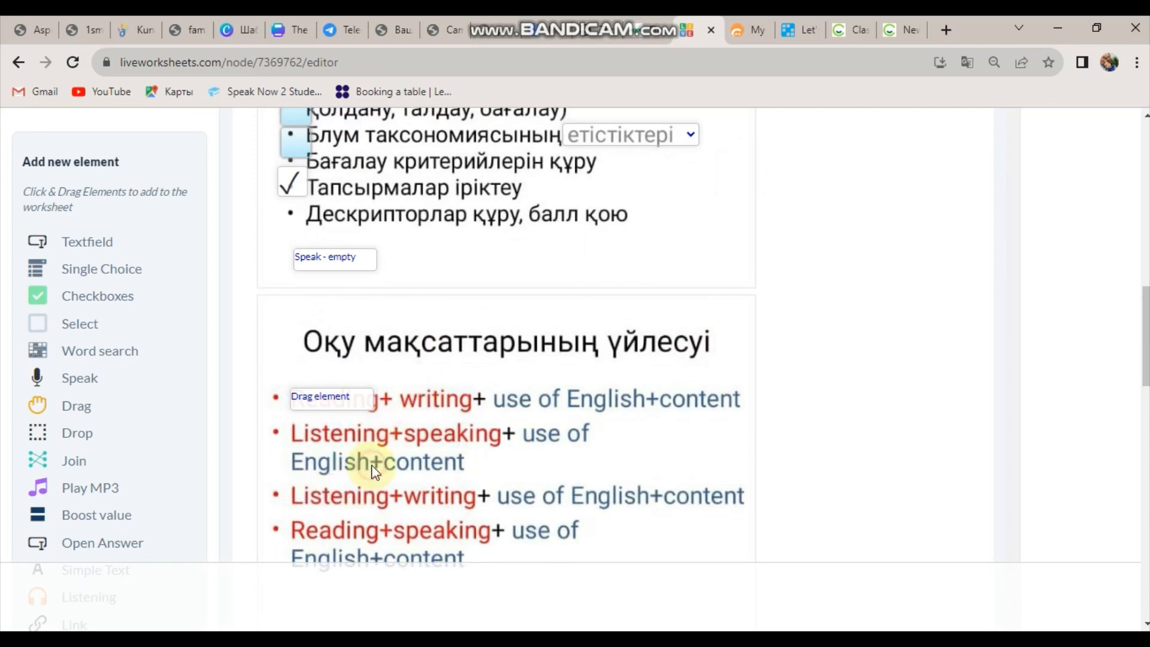
mouse_move(367, 396)
left_click(376, 378)
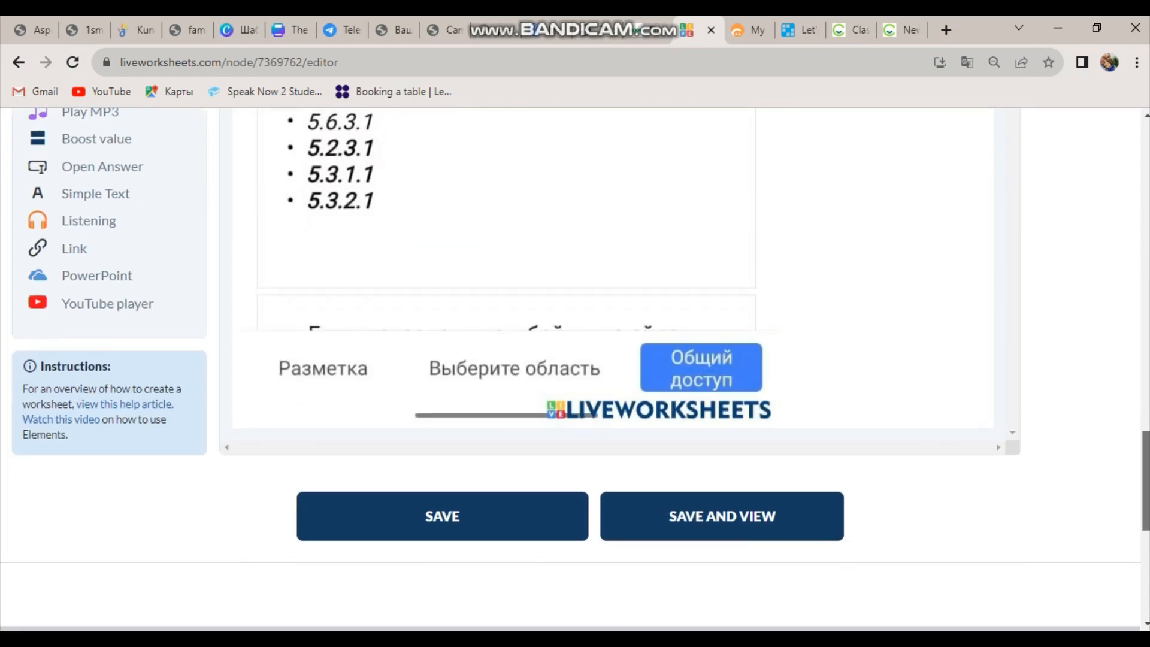
scroll(753, 401, "down", 2)
left_click(753, 405)
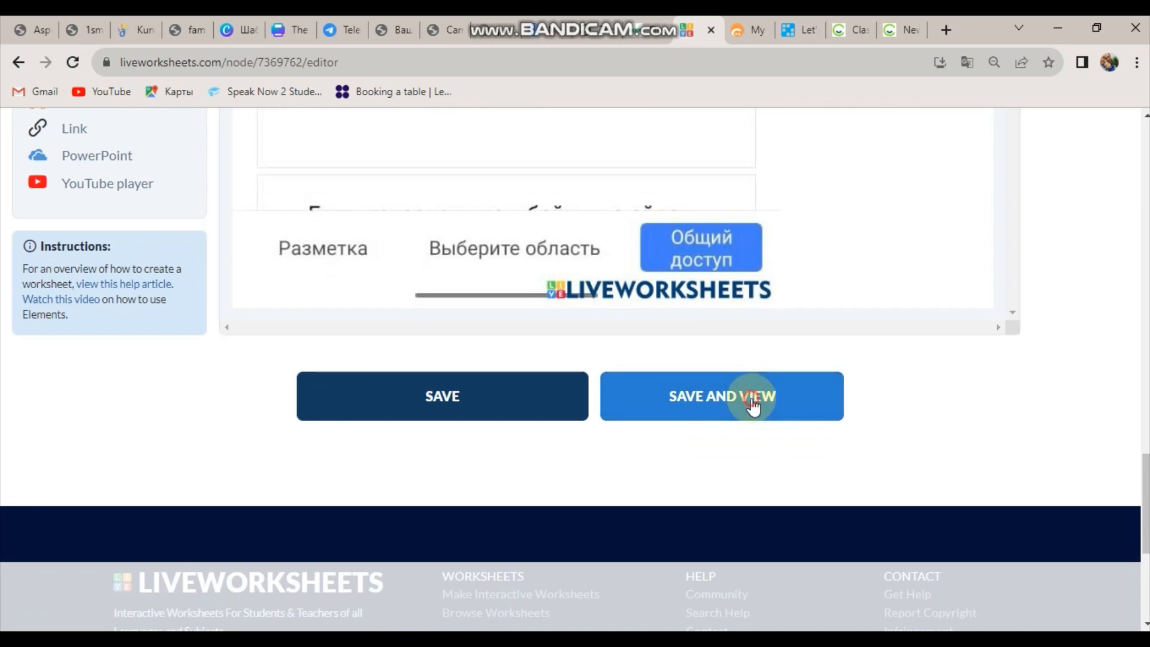
left_click(472, 405)
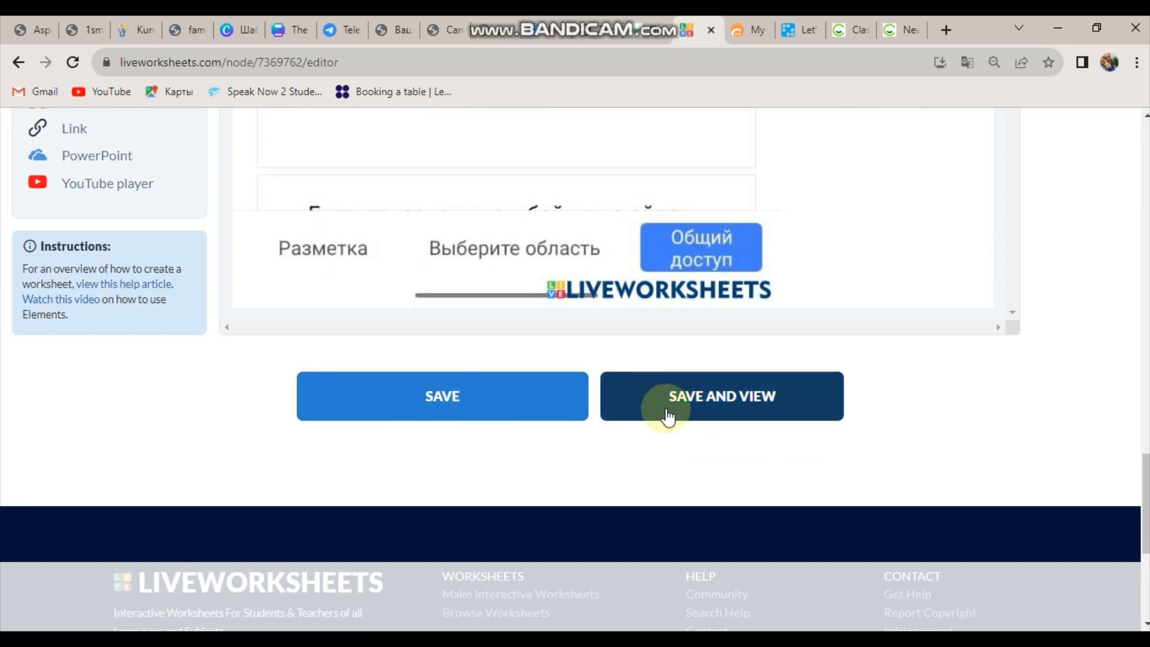
scroll(306, 287, "up", 10)
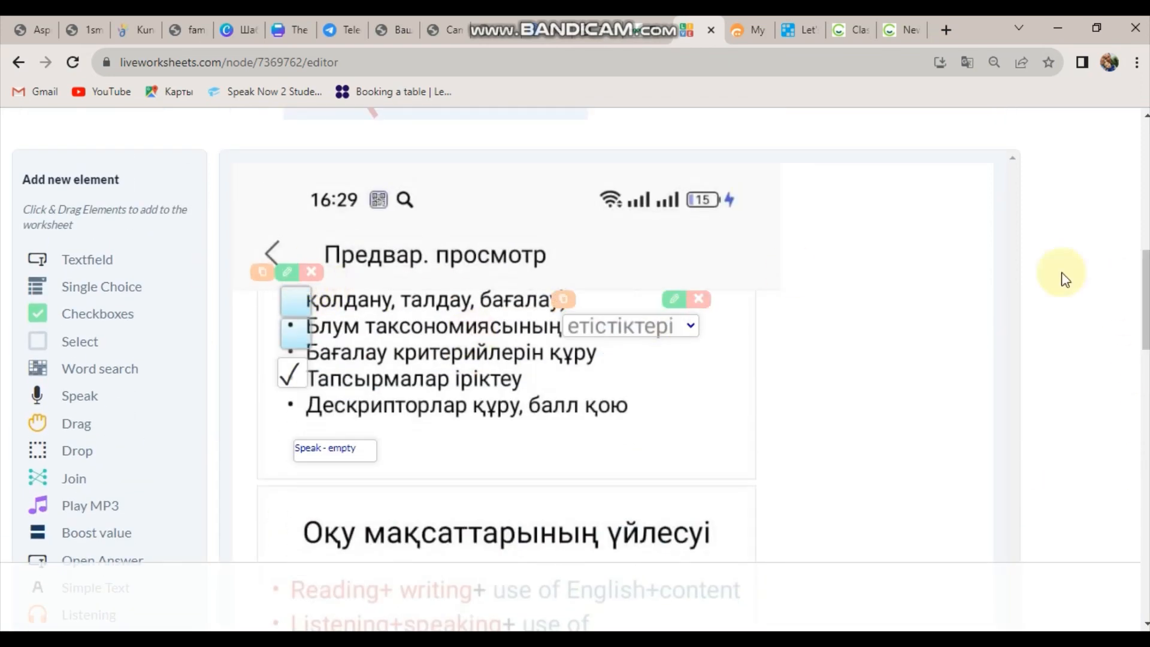
scroll(1140, 290, "up", 6)
scroll(1141, 231, "down", 2)
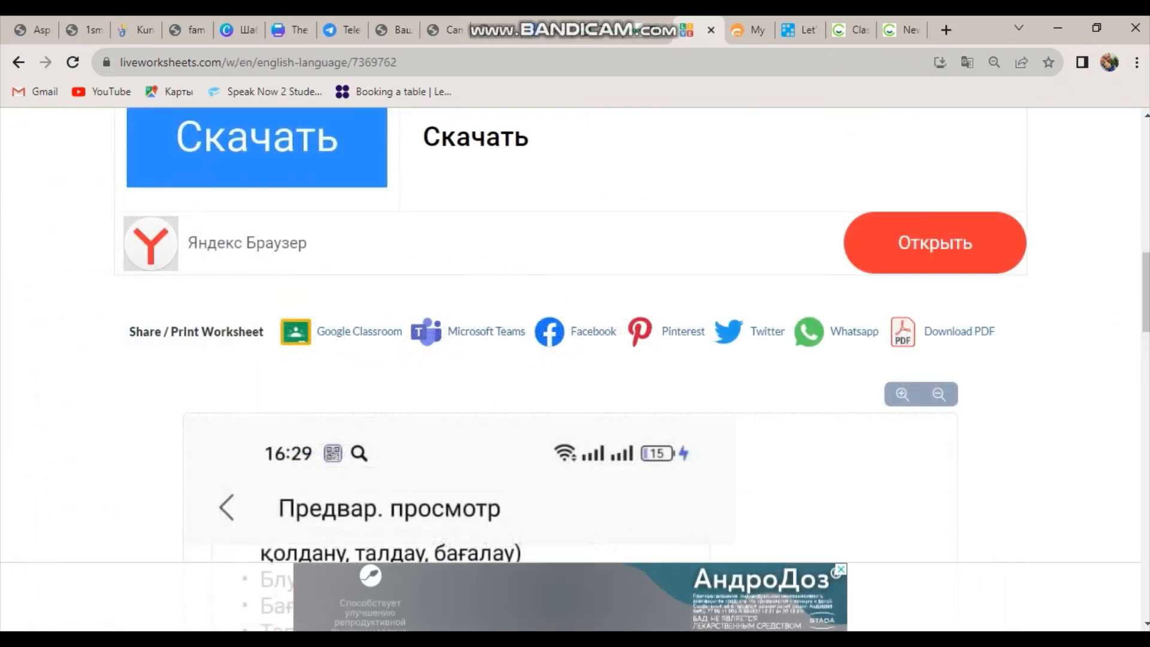
scroll(575, 359, "down", 5)
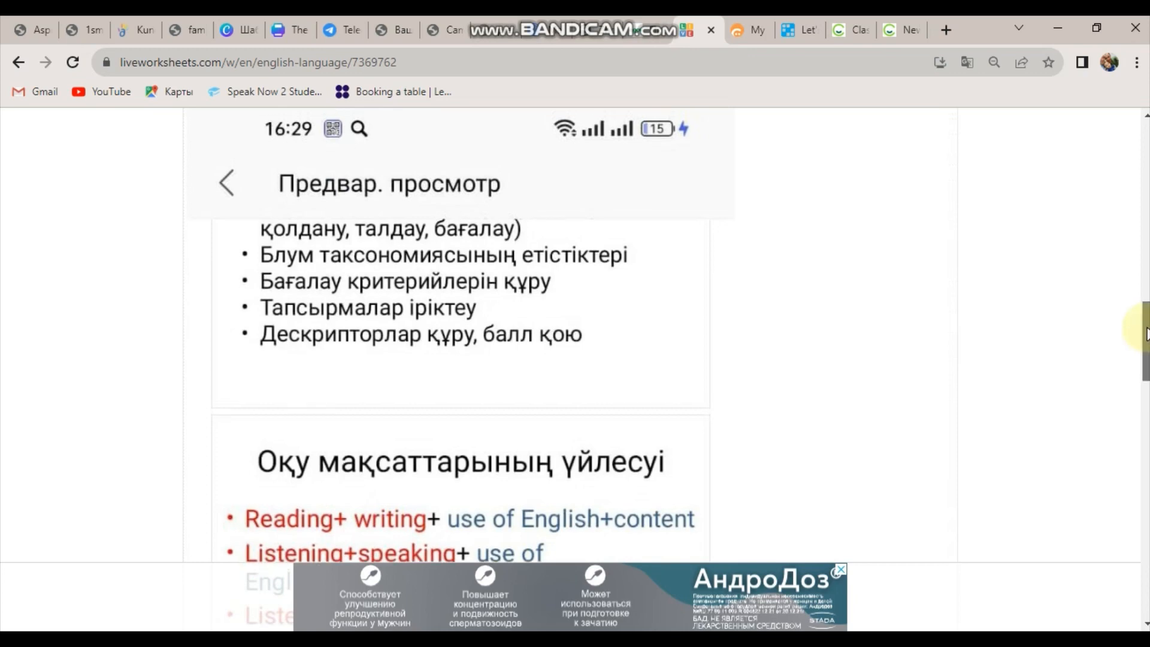
mouse_move(1142, 326)
left_mouse_down()
mouse_move(1141, 308)
mouse_move(1142, 478)
mouse_move(1140, 333)
mouse_move(1138, 342)
left_mouse_up()
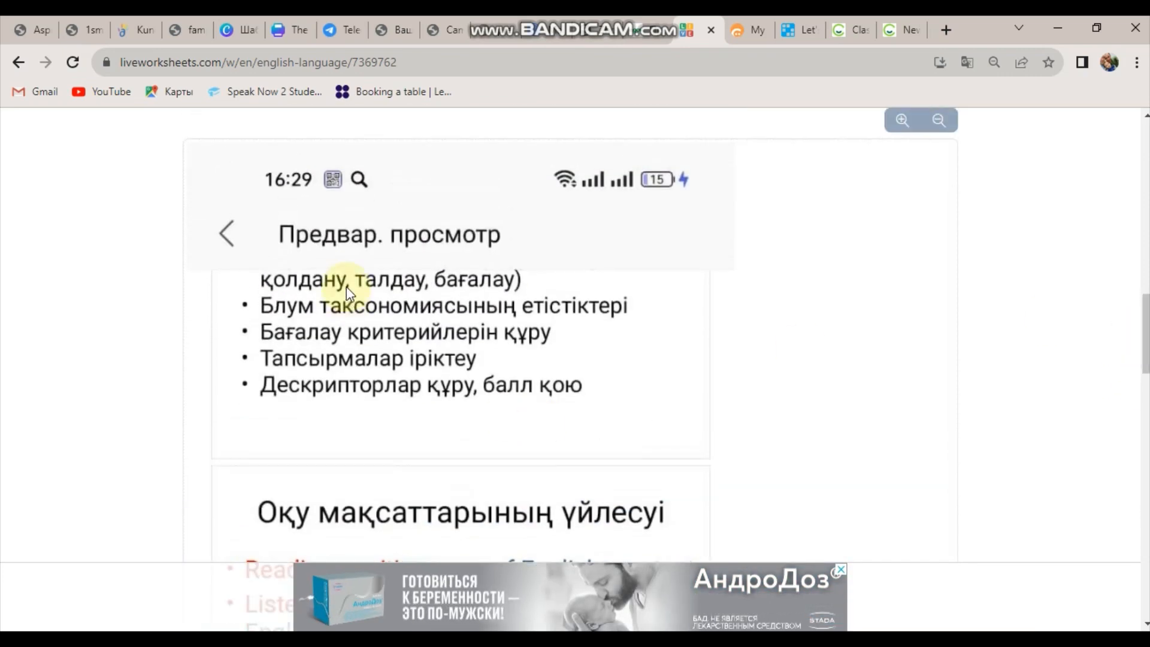
scroll(626, 368, "down", 3)
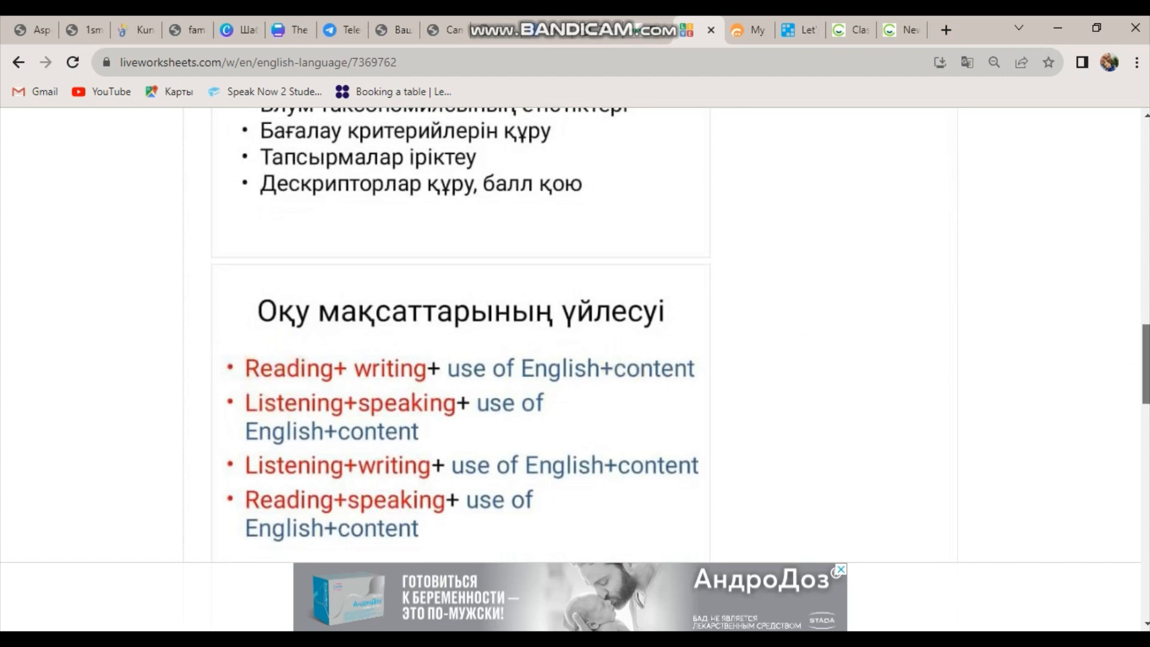
scroll(575, 329, "down", 10)
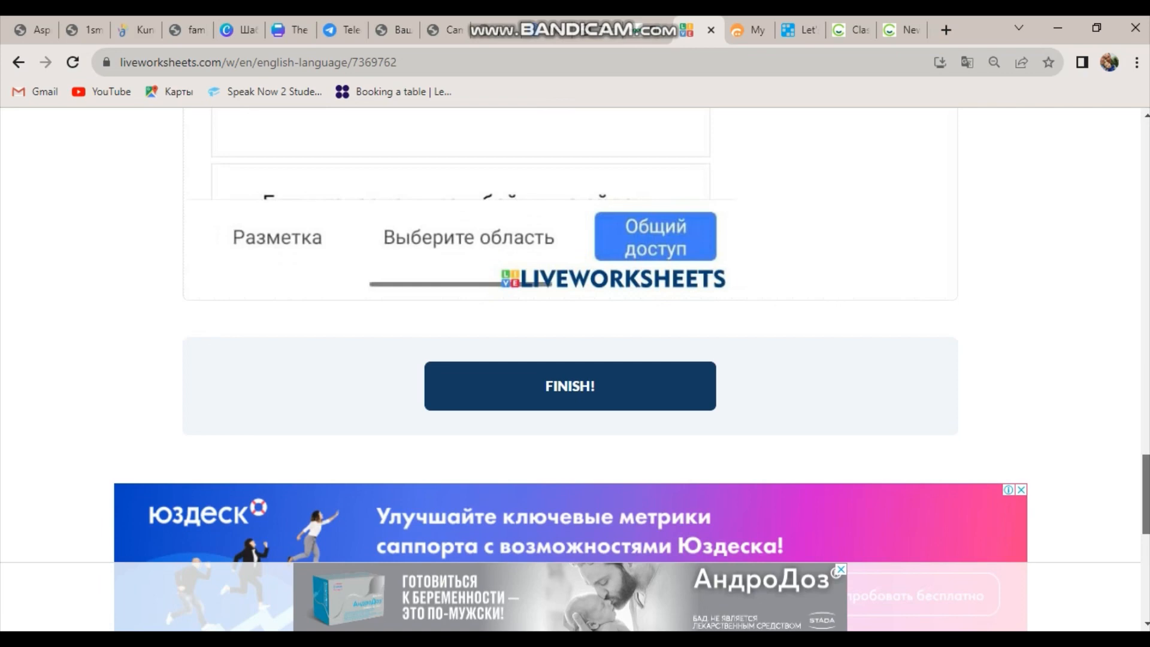
scroll(574, 360, "up", 10)
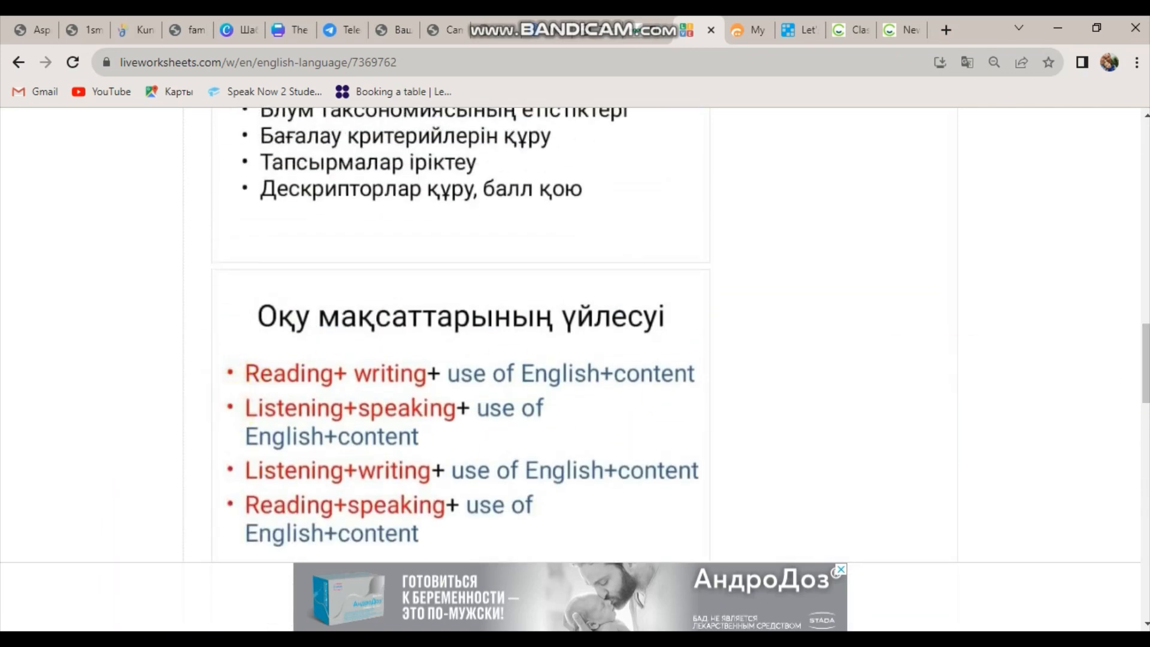
left_click_drag(1147, 355, 1146, 181)
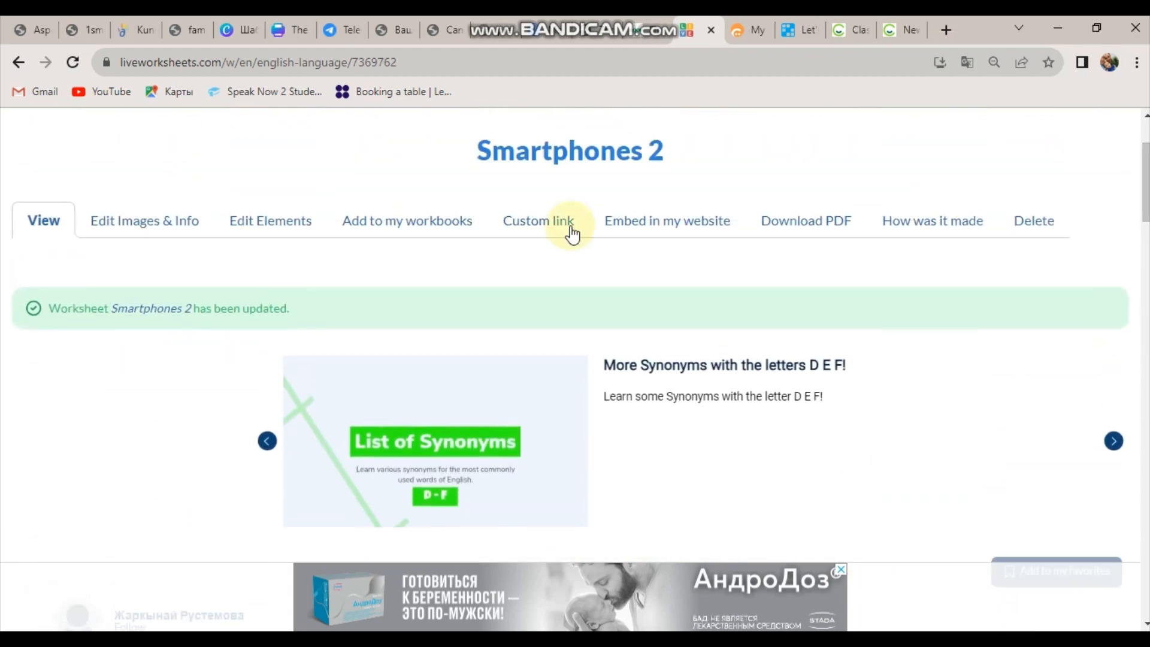
Place a Select box before Reading+writing and duplicate it beside Listening+speaking.
left_click(108, 230)
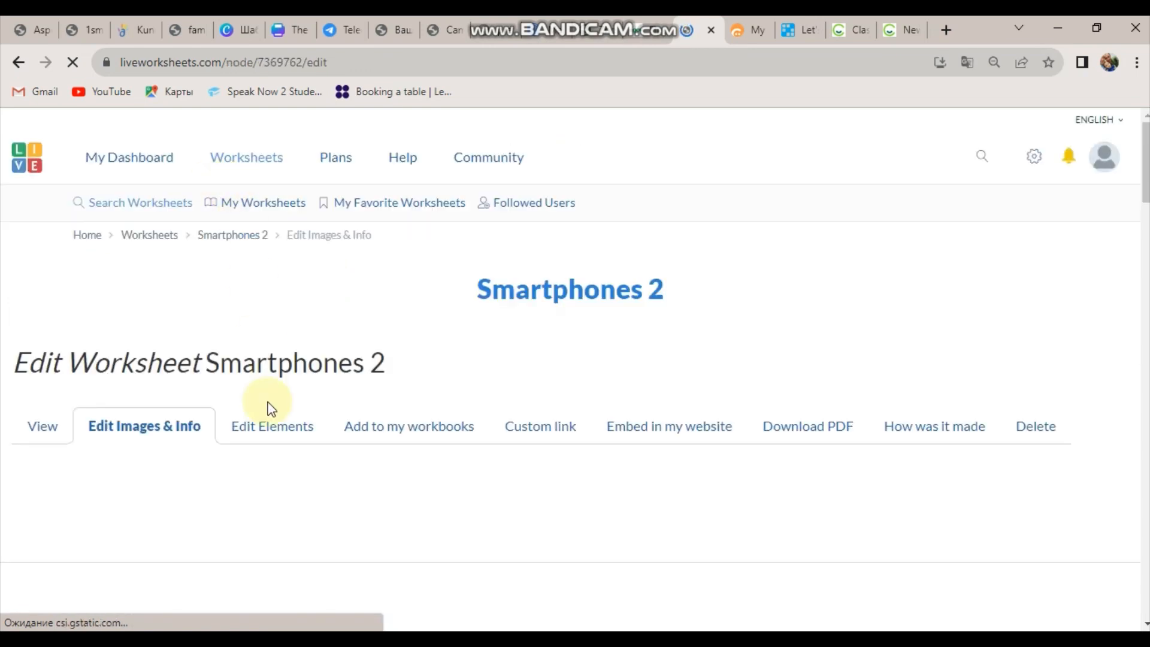
left_click(267, 428)
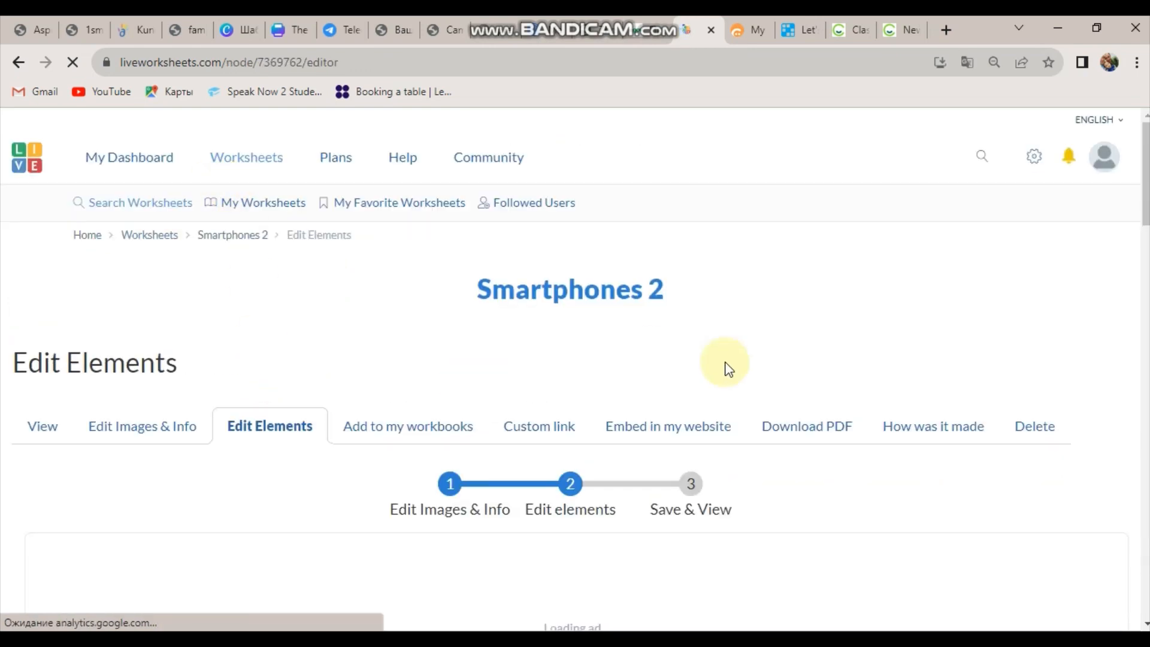
left_click_drag(1146, 186, 1147, 354)
left_click(86, 315)
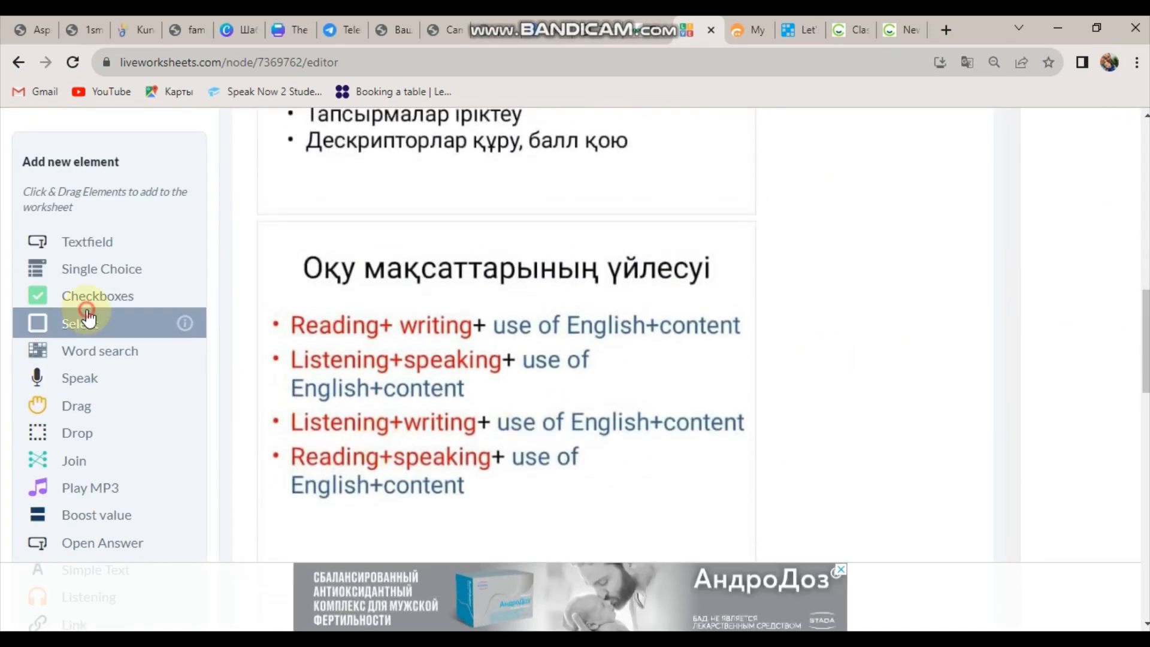
left_click_drag(258, 324, 303, 325)
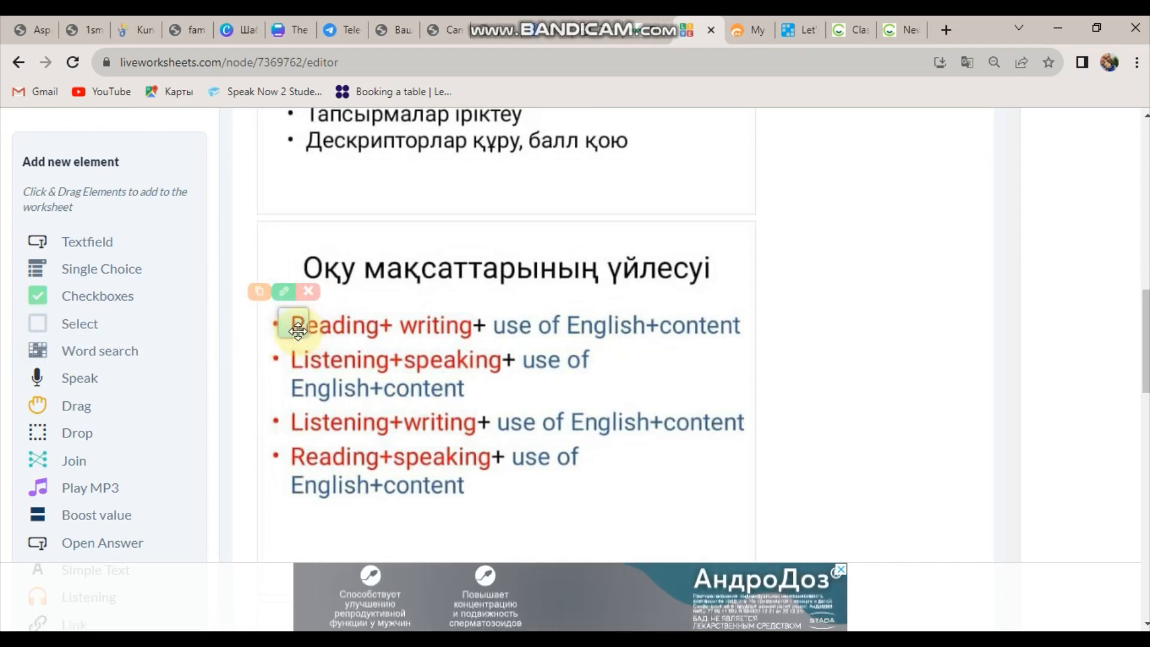
left_click_drag(305, 335, 295, 335)
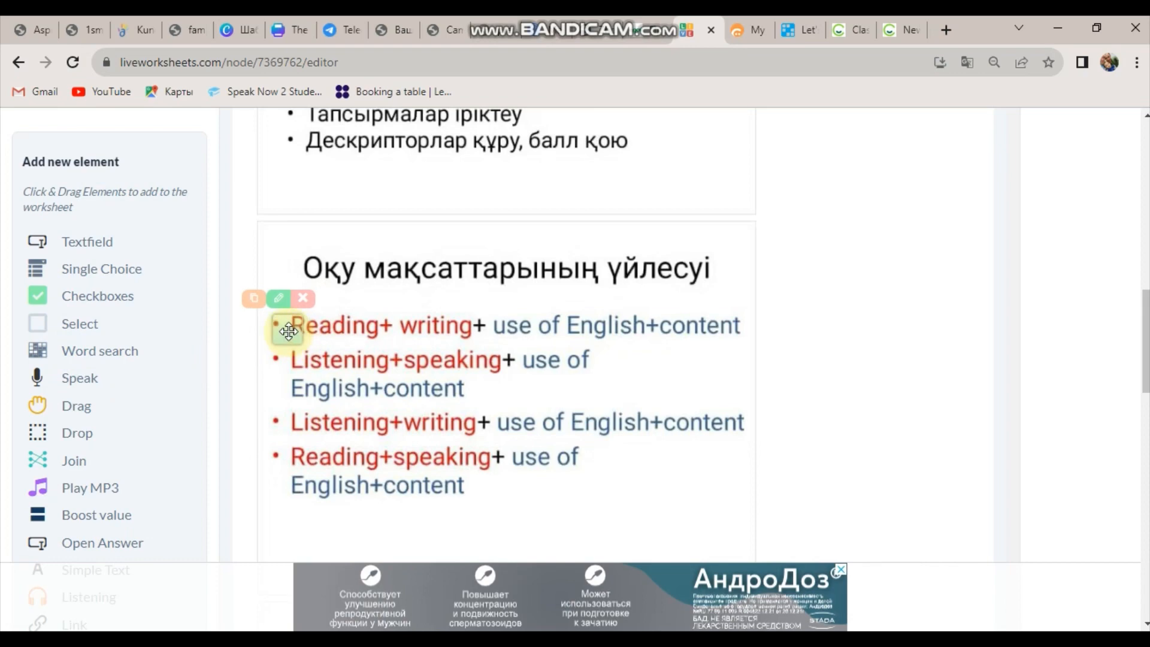
left_click(248, 295)
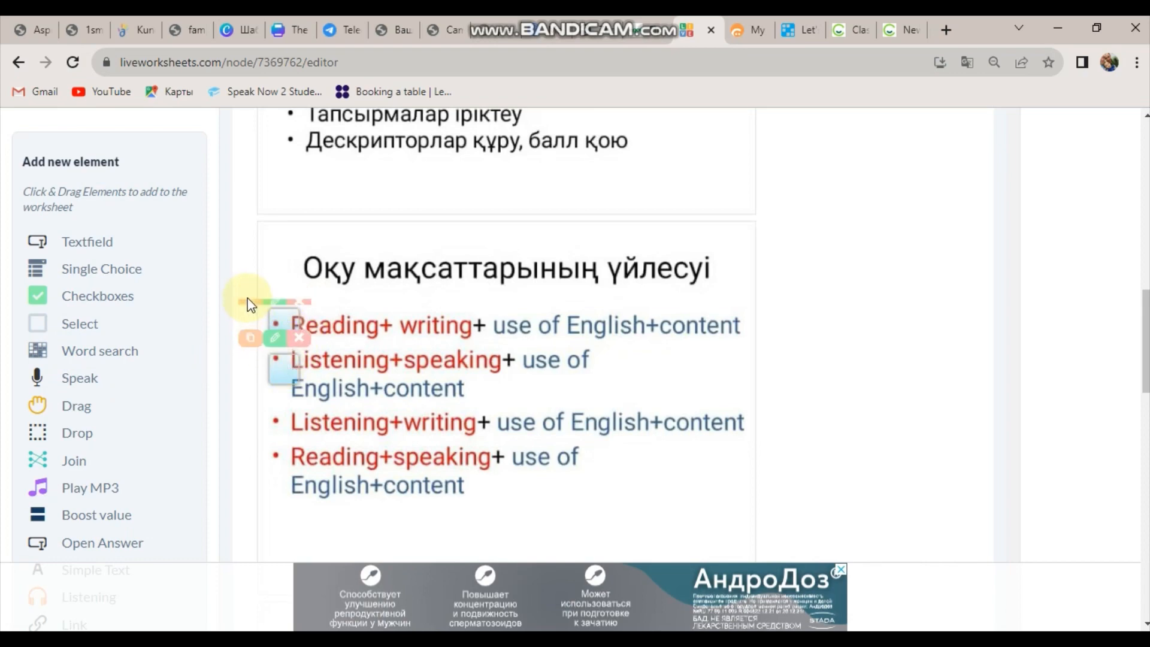
Set the Reading+writing box to Good Answer and the Listening+speaking box to Wrong Answer.
left_click(279, 288)
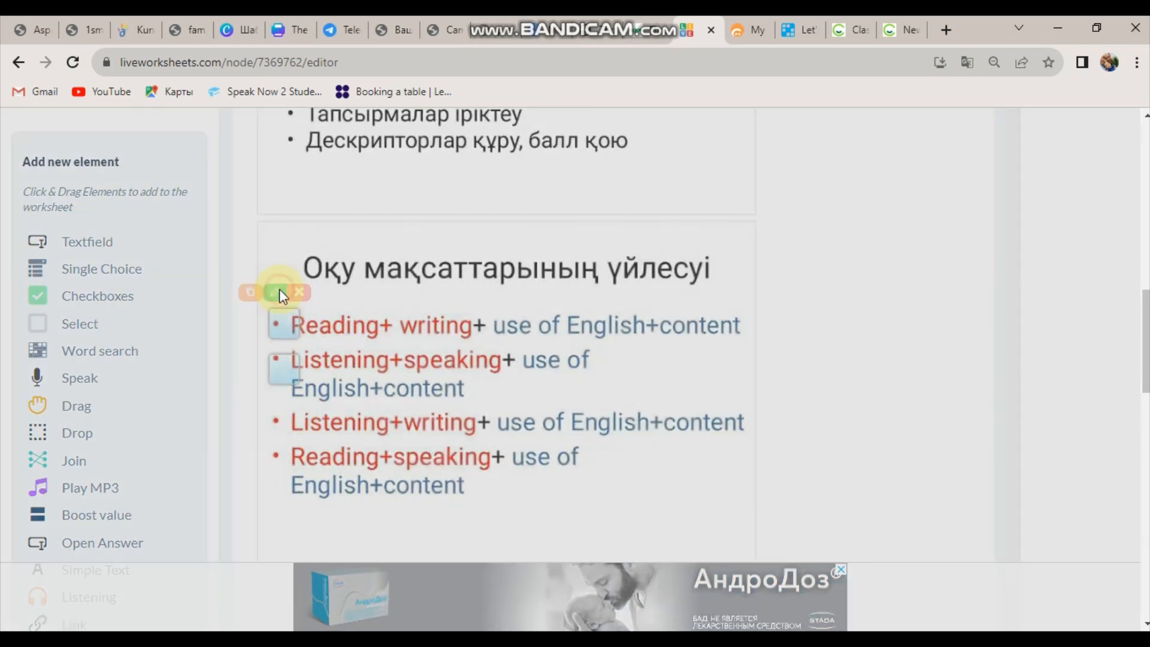
left_click(470, 386)
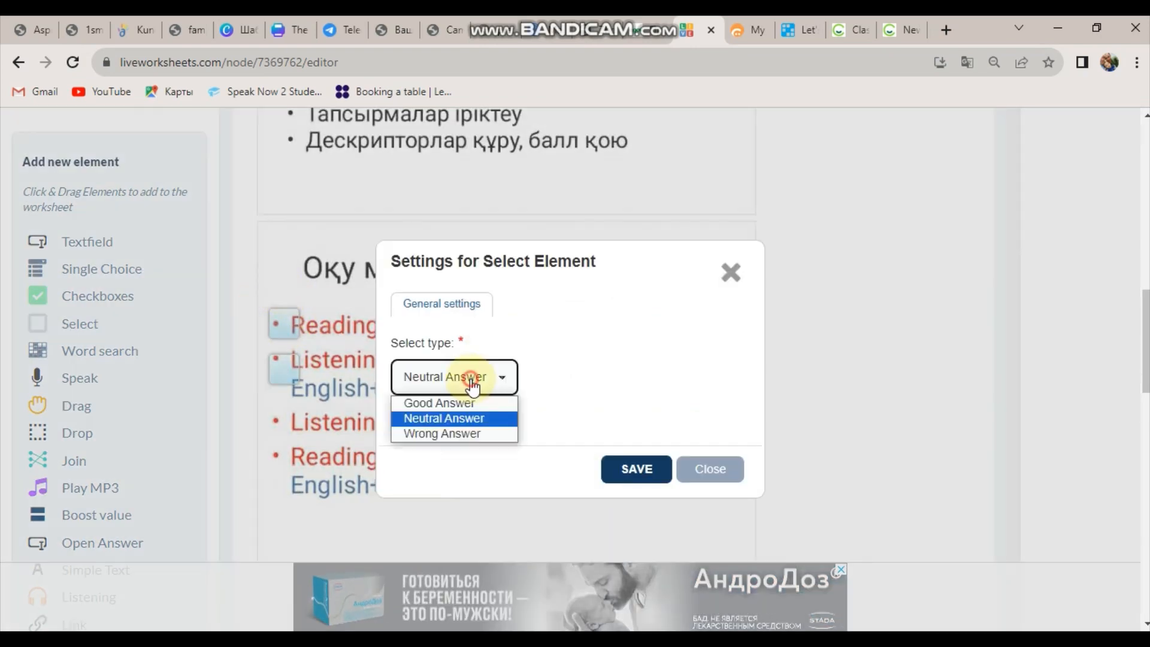
left_click(443, 400)
left_click(637, 472)
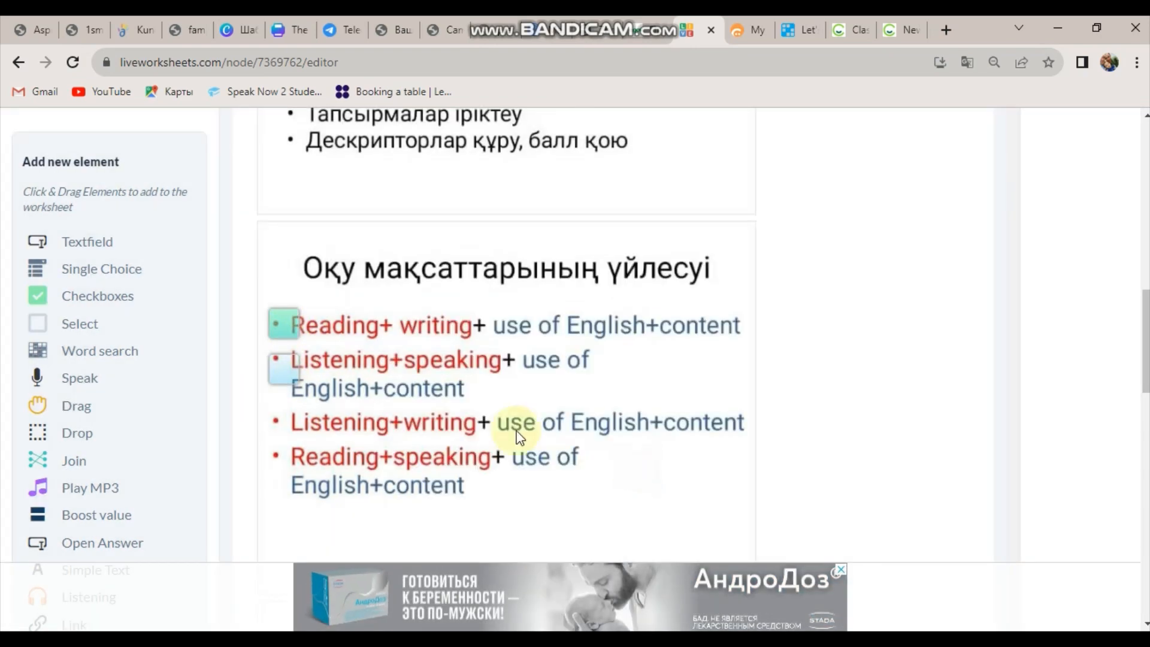
left_click(275, 337)
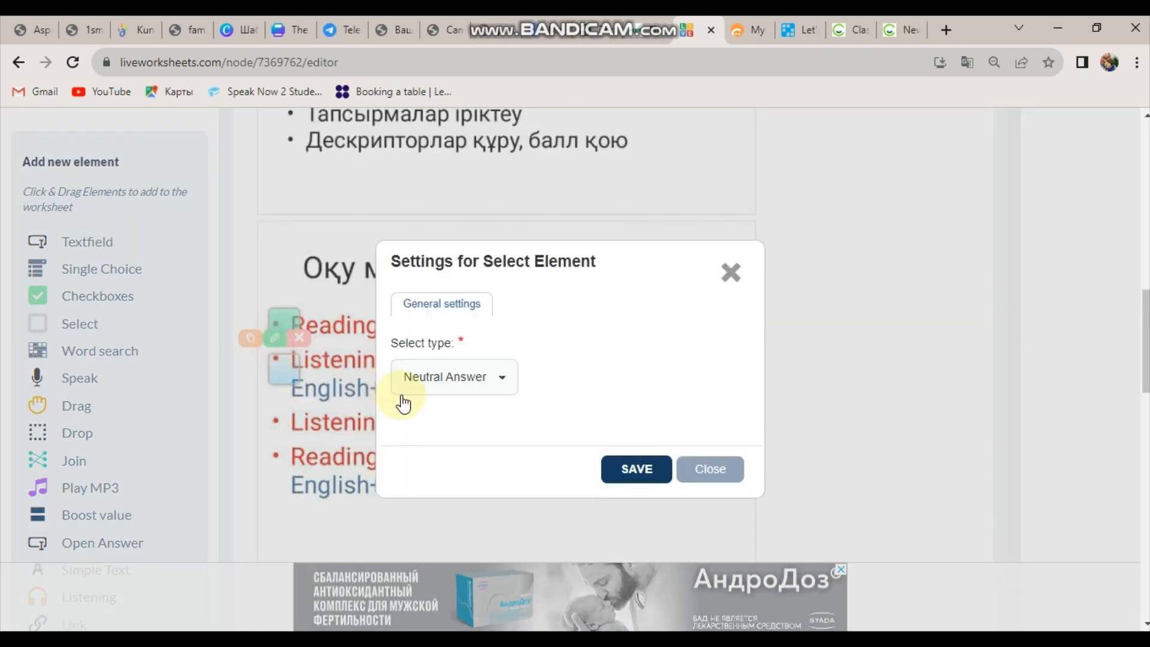
left_click(423, 377)
left_click(435, 433)
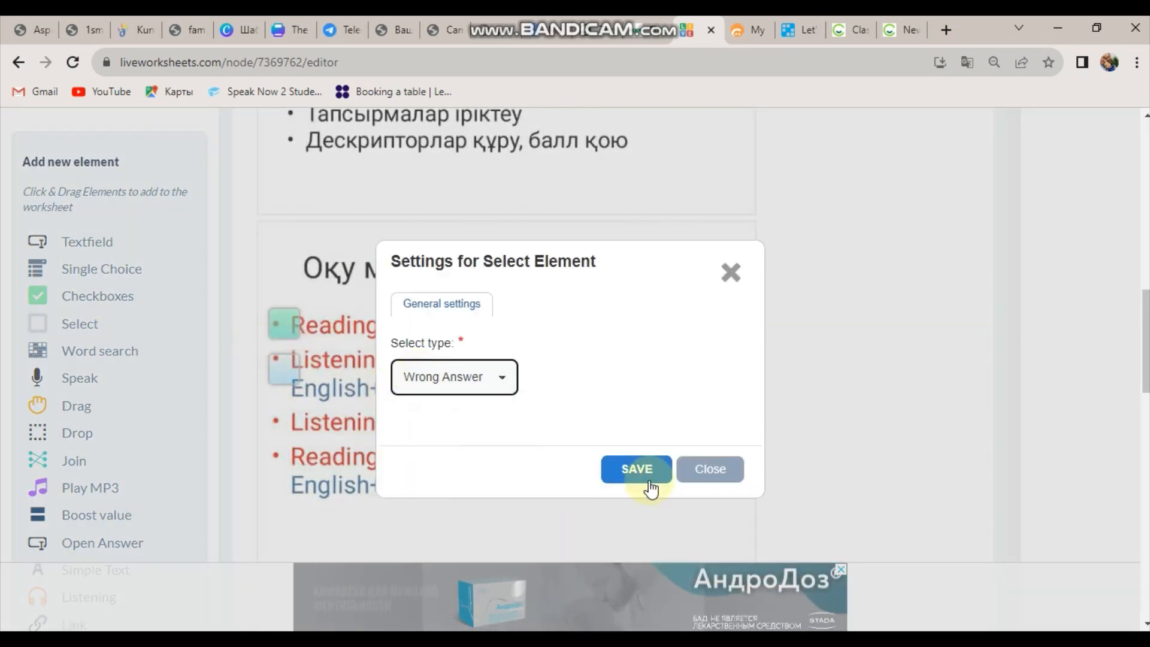
left_click(646, 476)
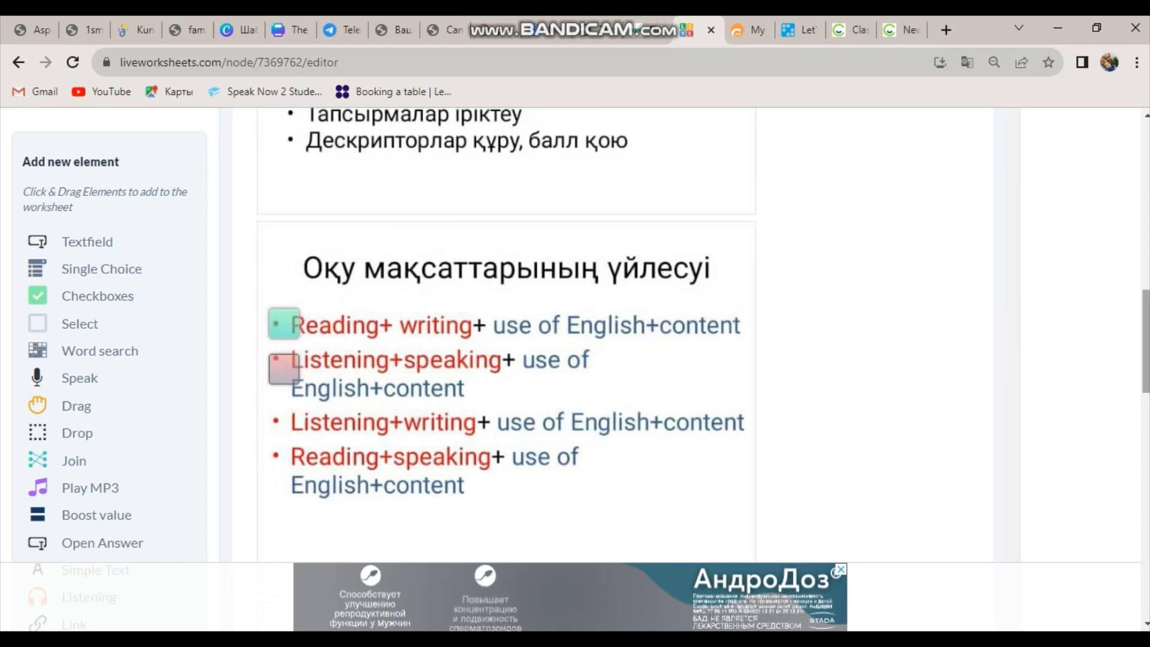
scroll(506, 359, "down", 10)
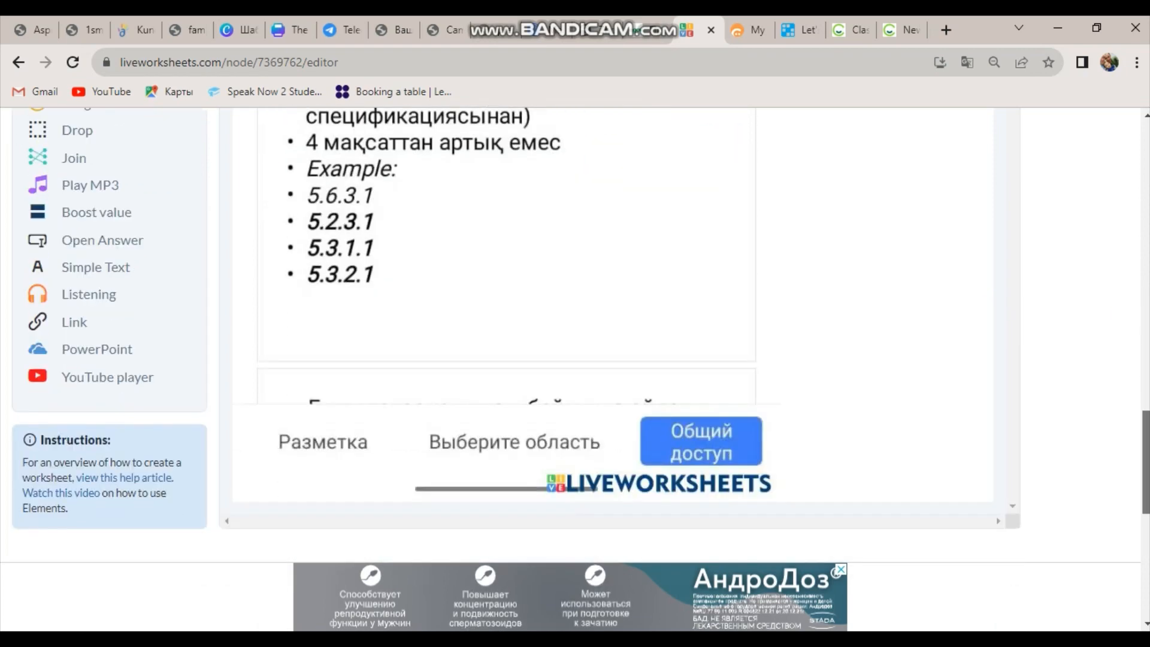
scroll(826, 444, "down", 4)
Save and view the worksheet, then tick the Listening+speaking box.
left_click(743, 398)
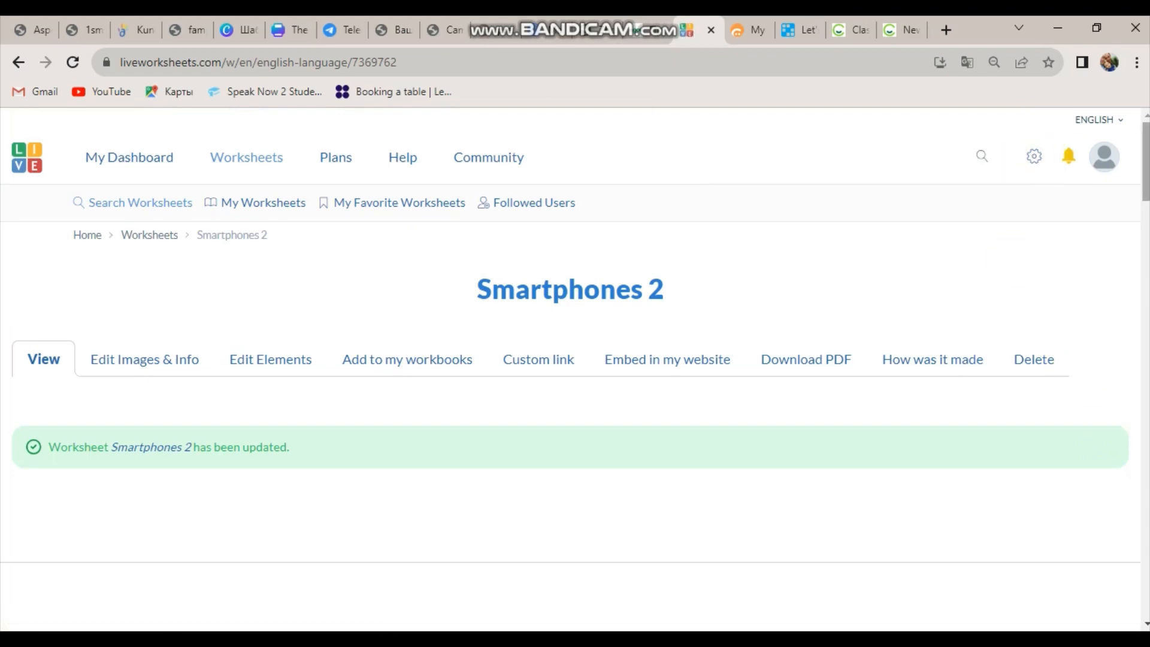
scroll(575, 359, "down", 15)
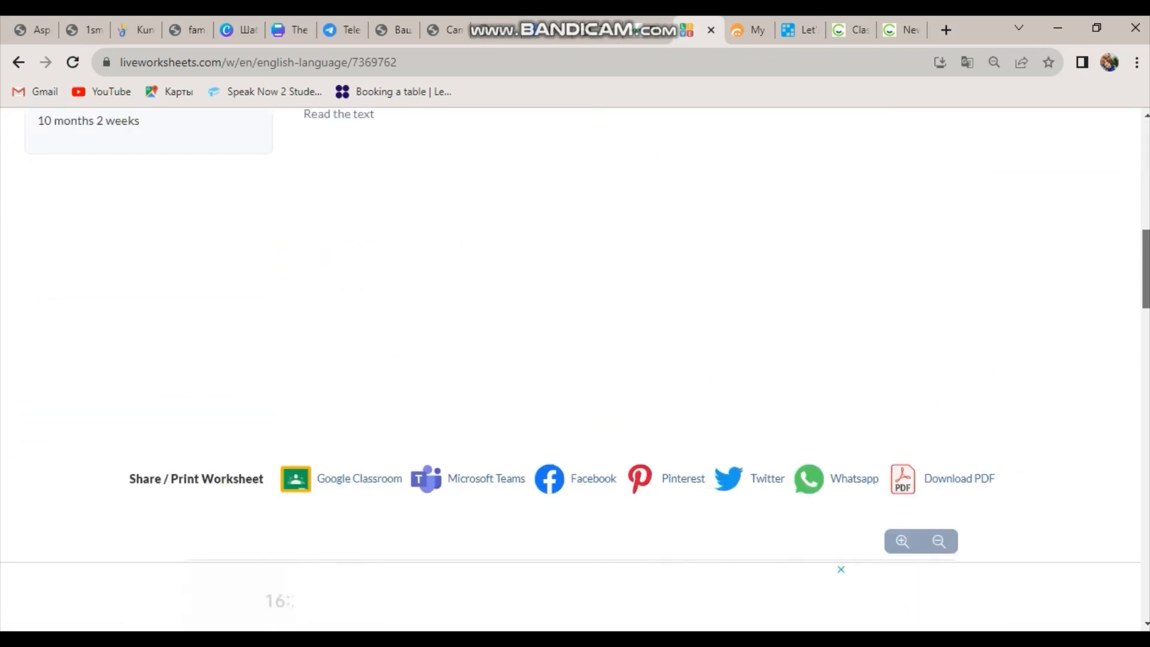
scroll(575, 360, "down", 10)
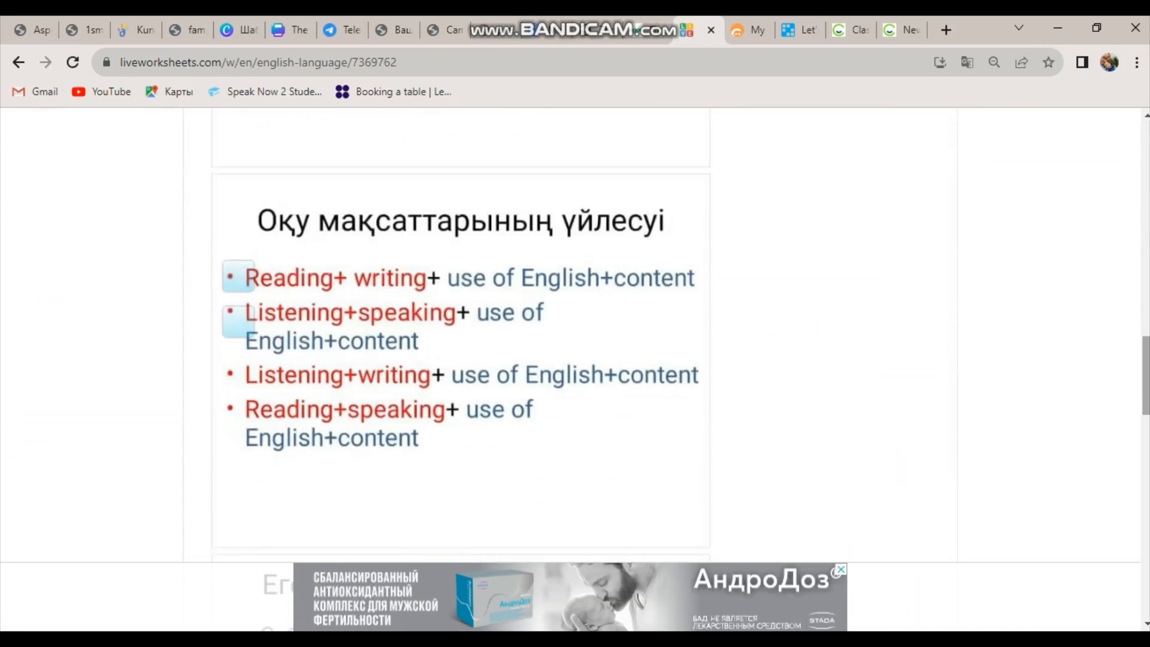
left_click(244, 321)
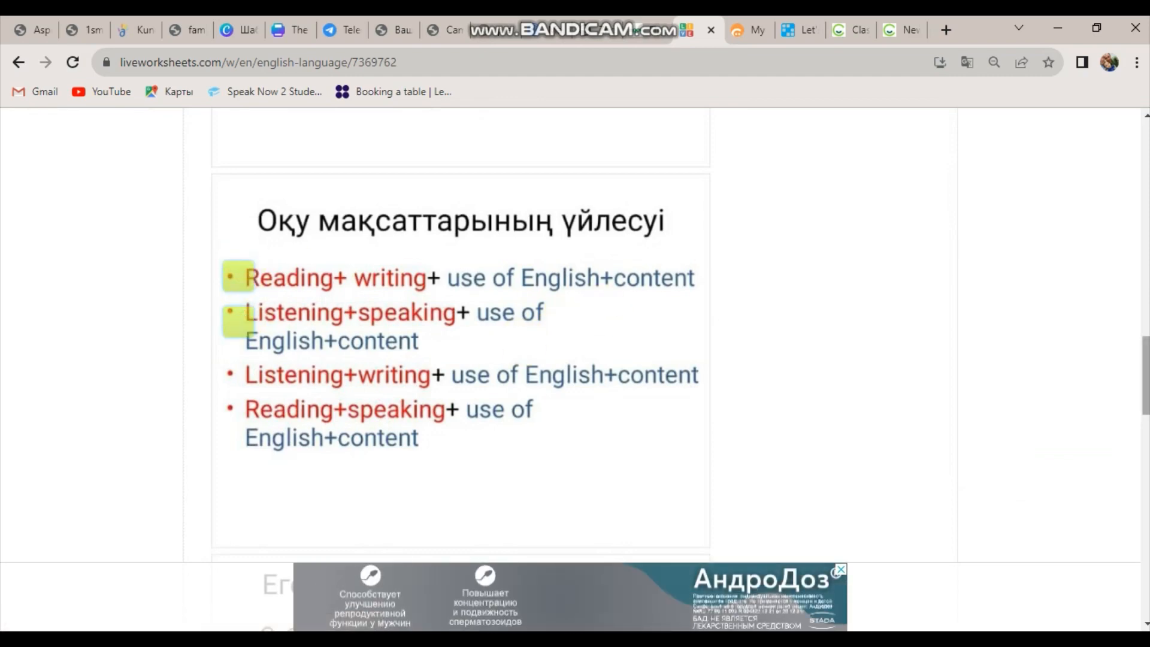
Finish the worksheet and check the answers to see the results.
left_click_drag(1145, 375, 1144, 488)
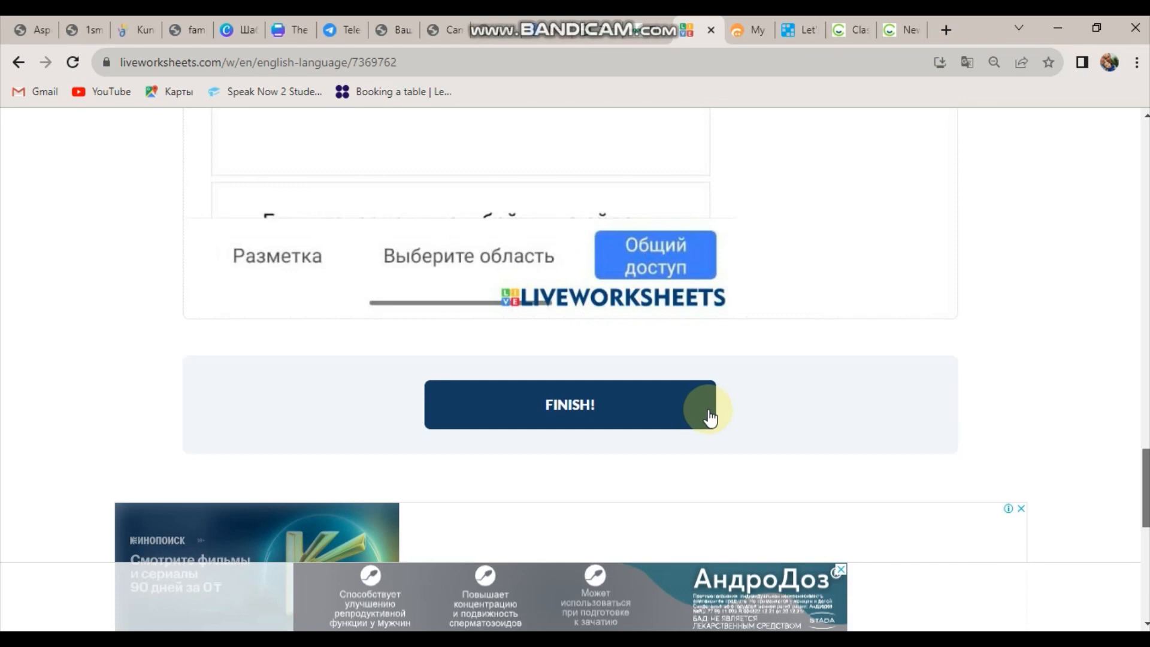
left_click(664, 401)
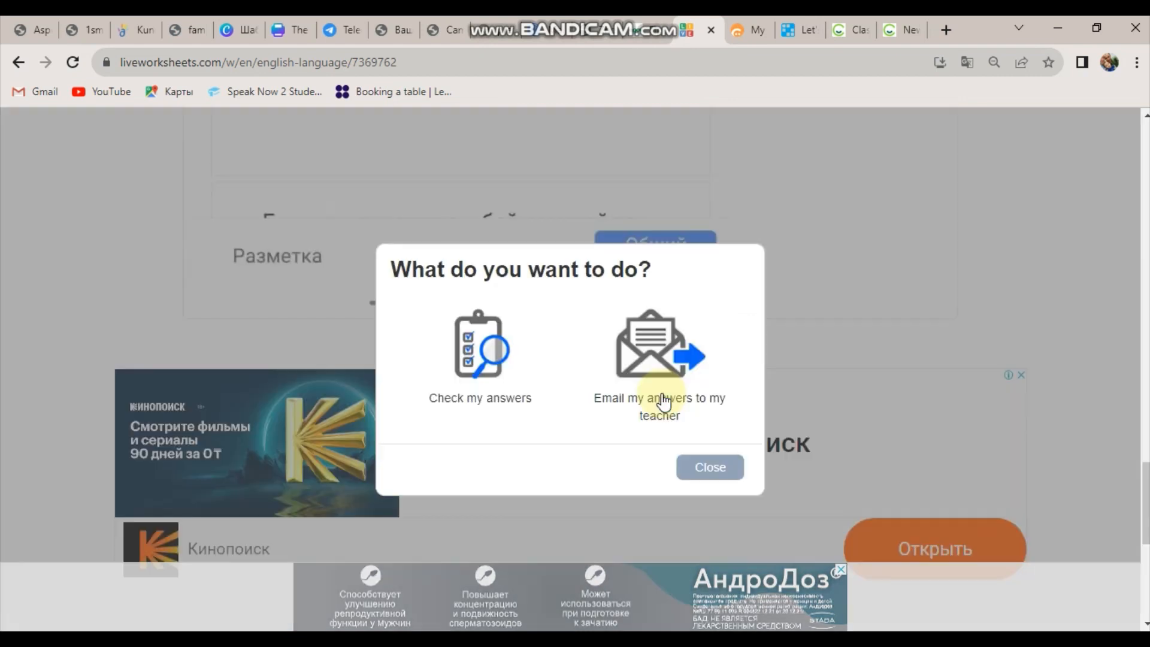
left_click(468, 361)
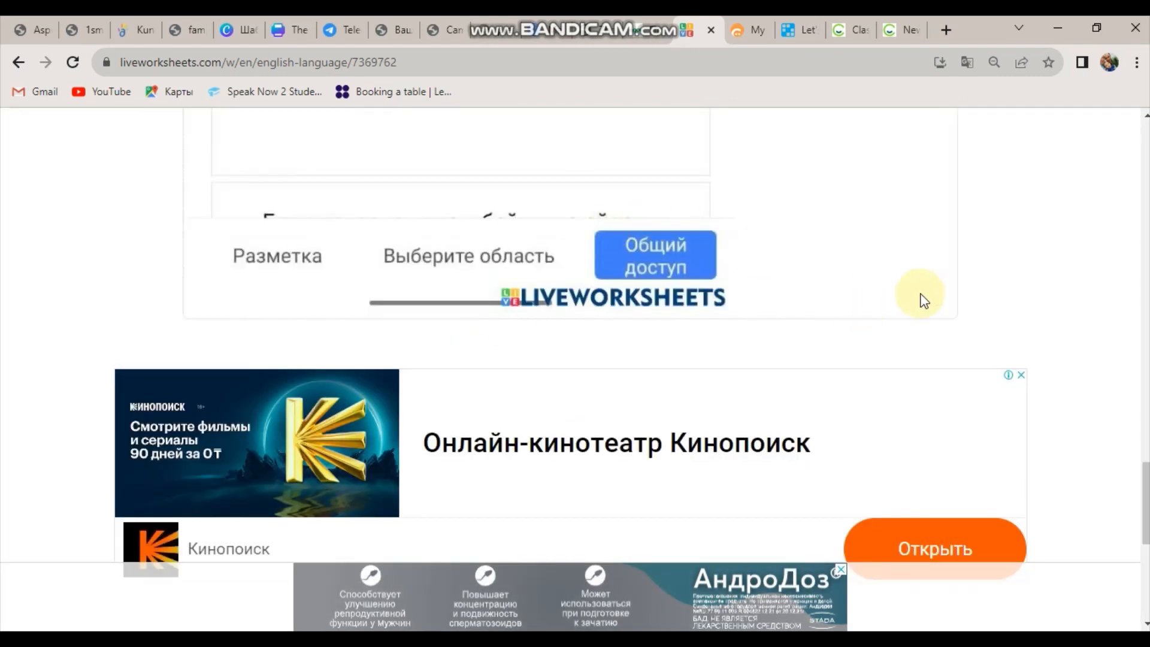
left_click_drag(1145, 467, 1145, 309)
left_click_drag(1145, 354, 1145, 381)
scroll(503, 428, "down", 1)
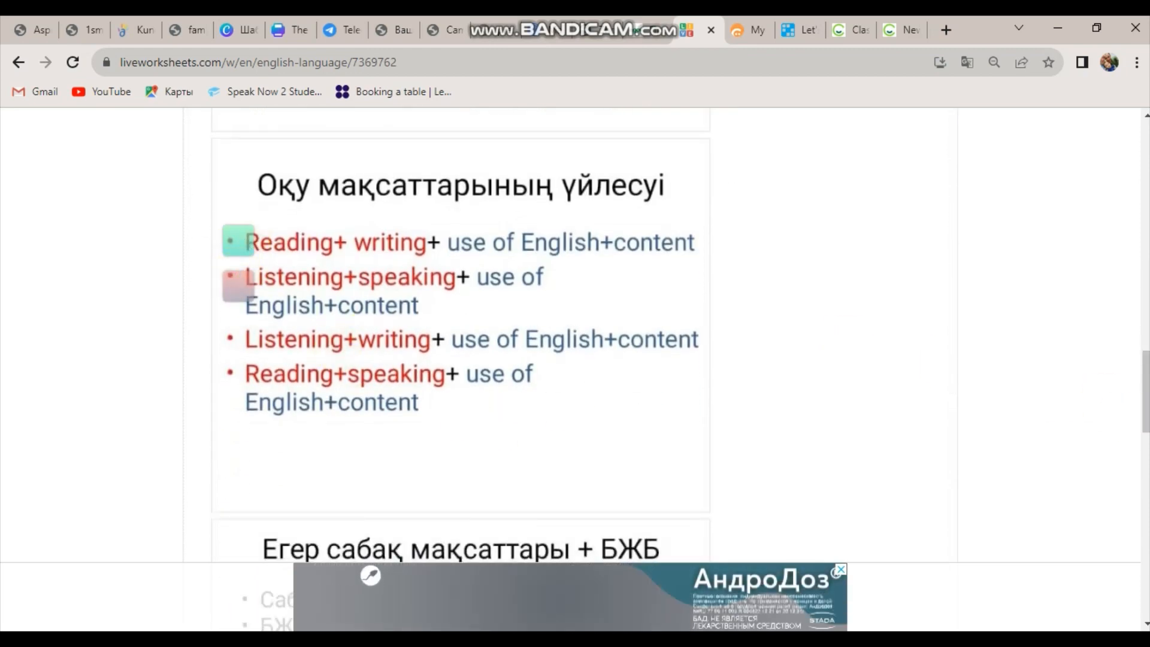
left_click_drag(1145, 389, 1146, 471)
scroll(1129, 278, "up", 20)
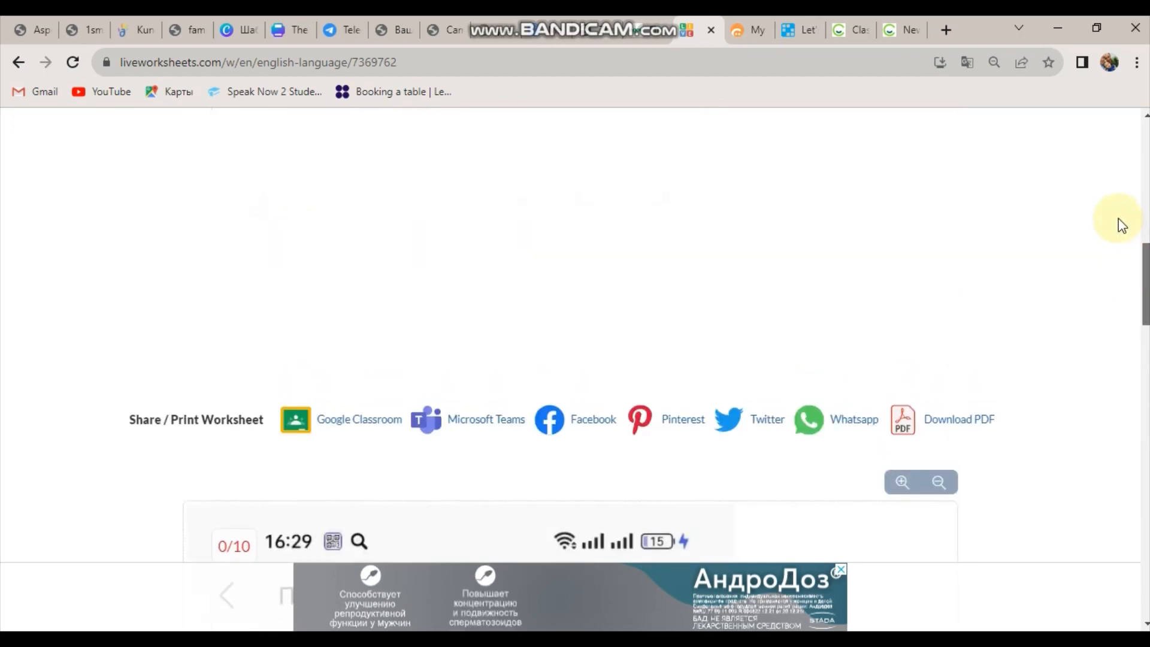
scroll(1127, 259, "down", 6)
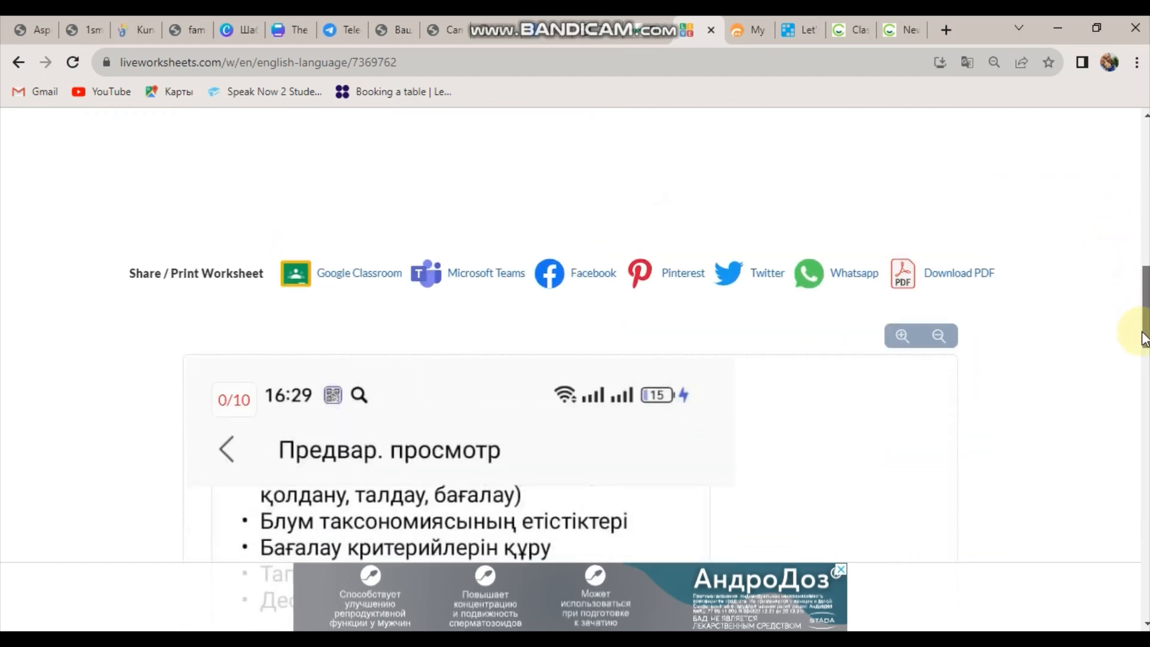
scroll(1128, 301, "up", 1)
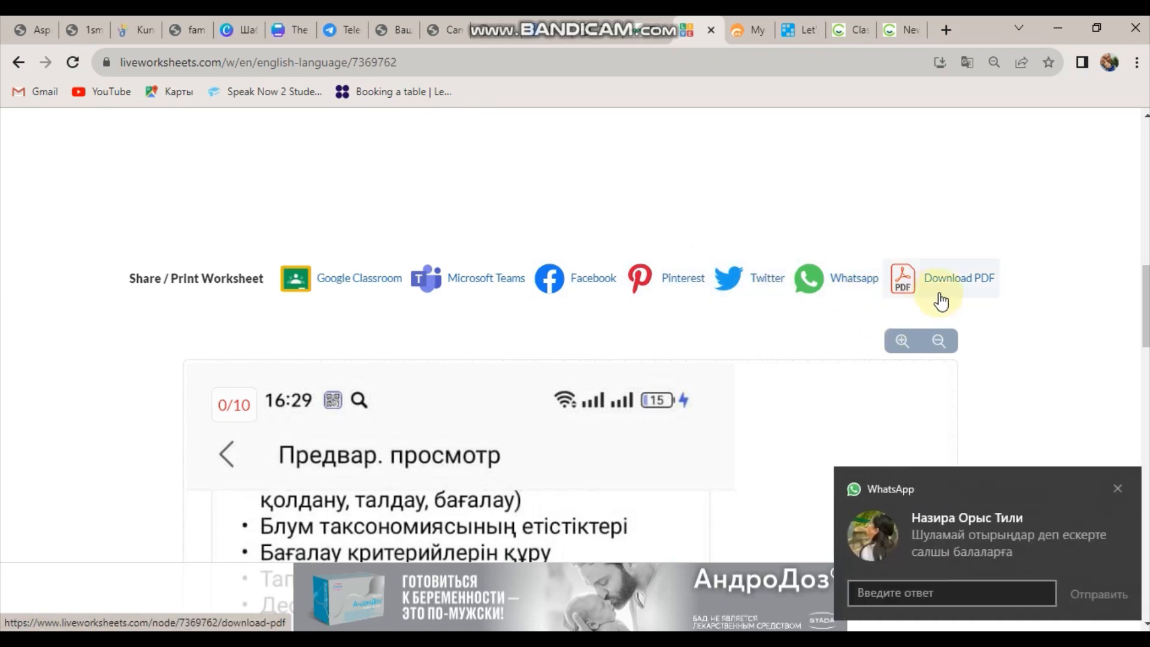
left_click(1116, 488)
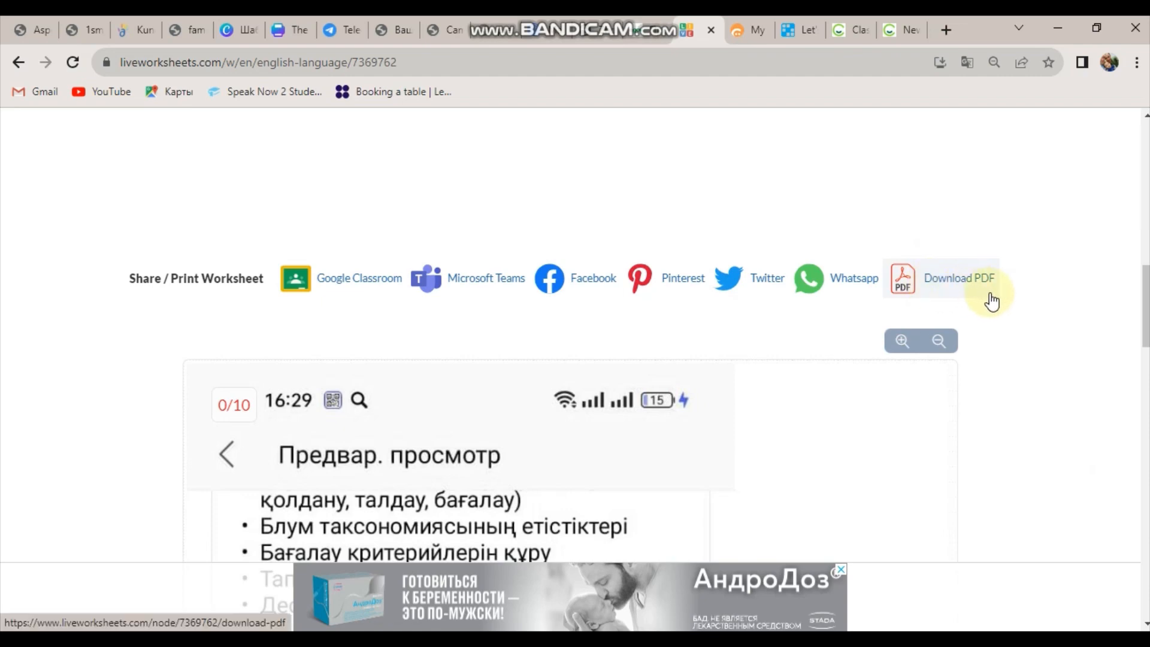